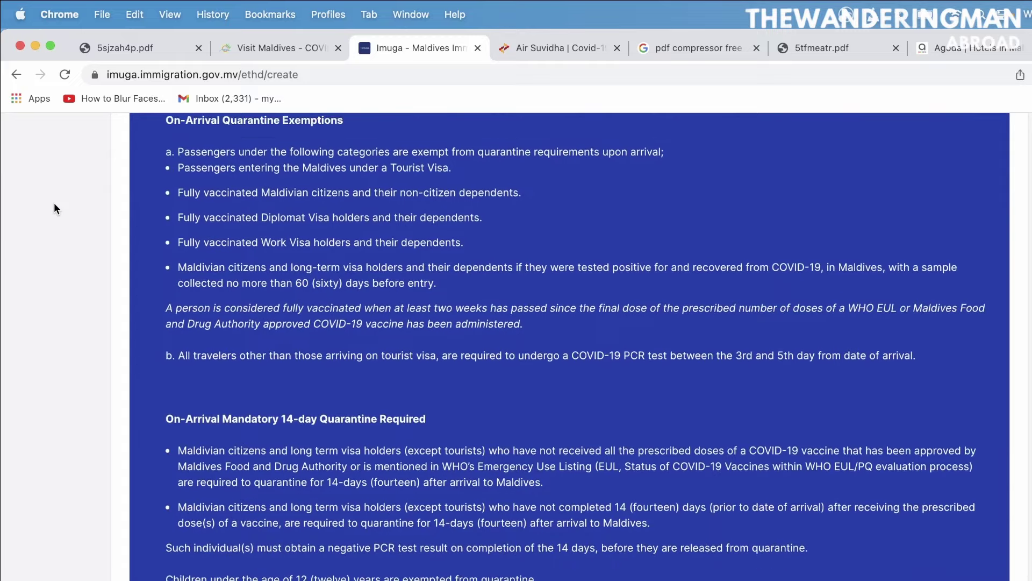
Read the quarantine requirements through to the Personal Information section of the arrival declaration form
scroll(54, 209, "down", 1)
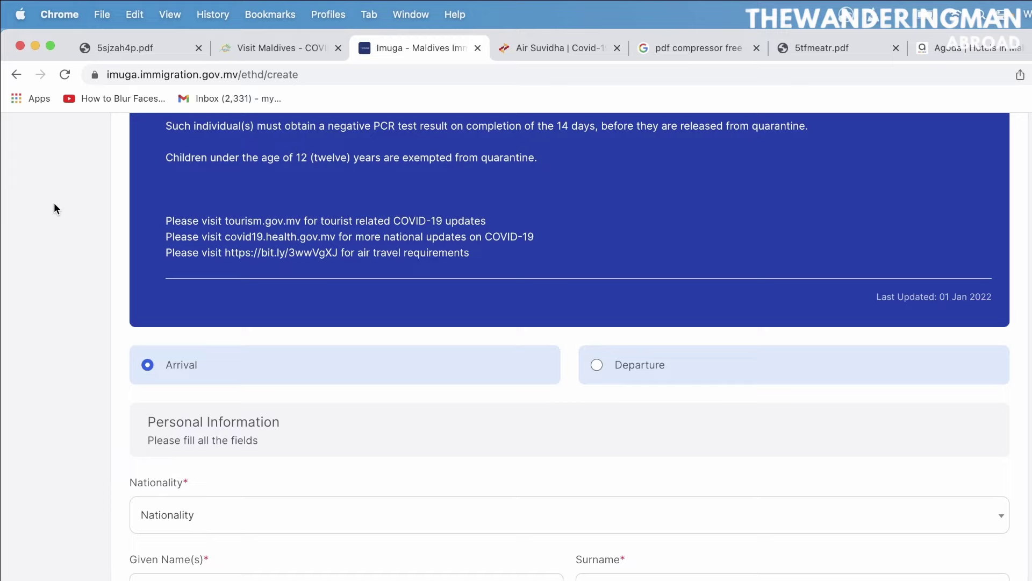
scroll(53, 209, "down", 5)
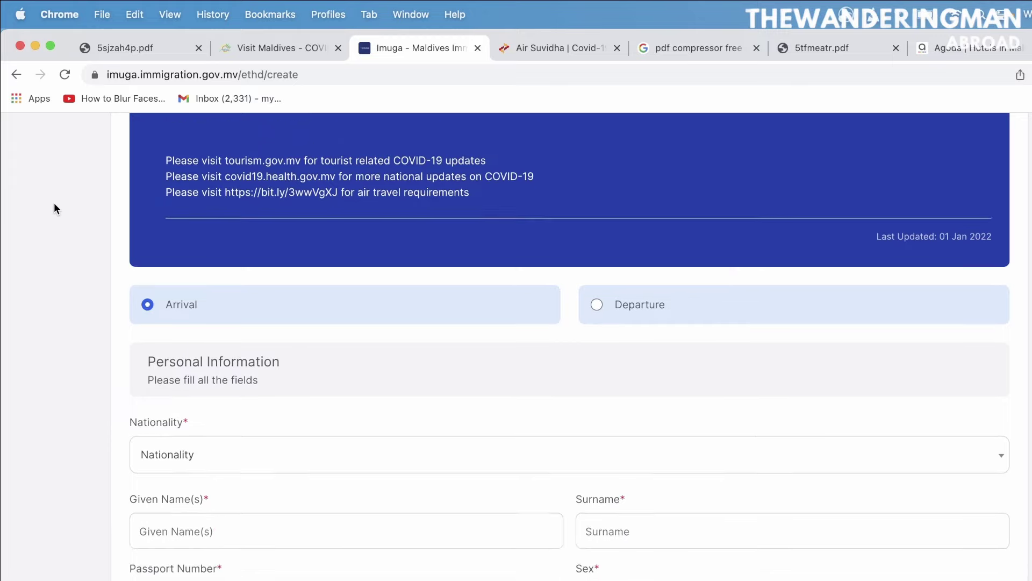
scroll(54, 209, "down", 3)
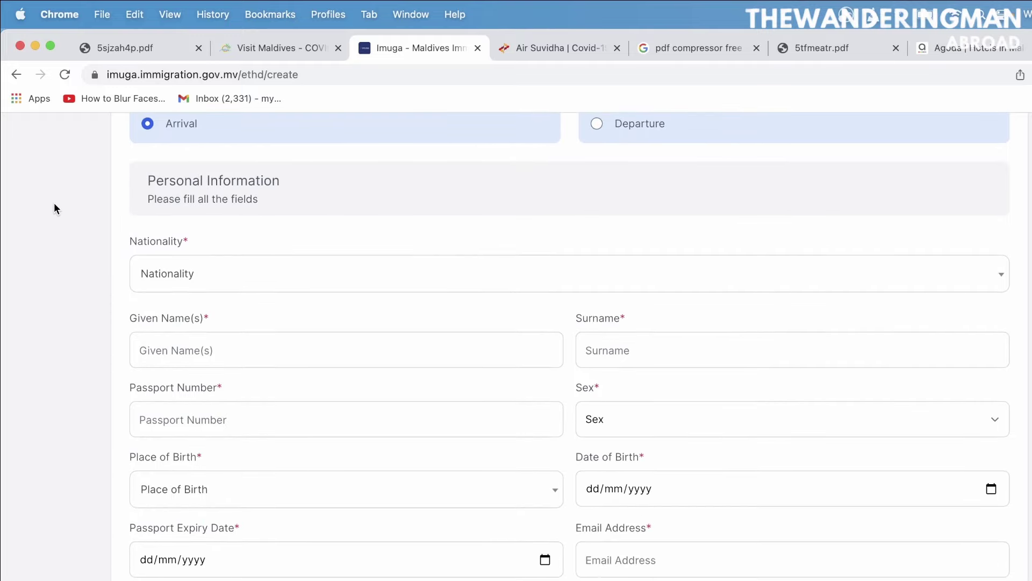
scroll(54, 208, "down", 4)
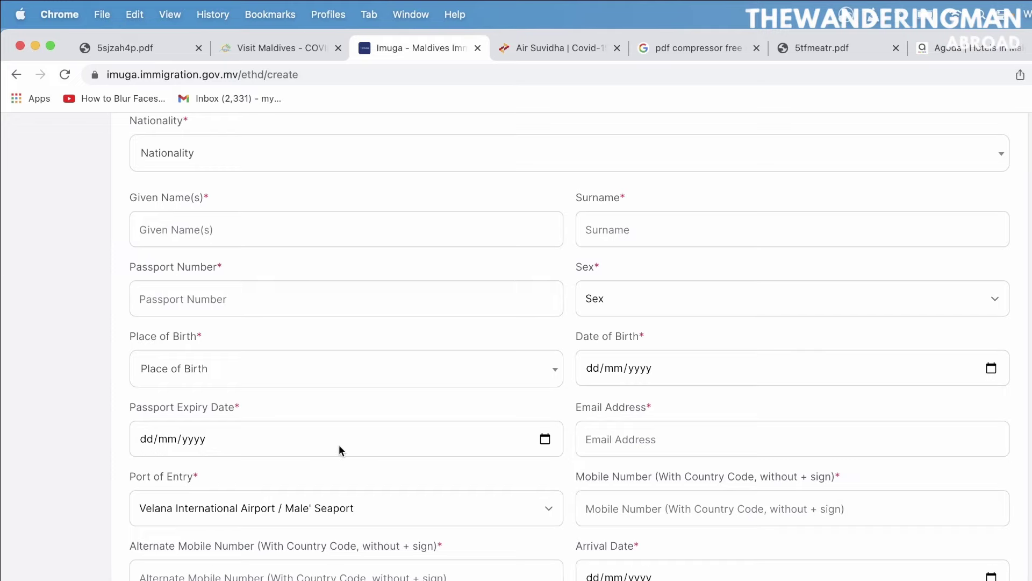
Look at the available Port of Entry options in the personal information section, keeping the current selection
left_click(414, 522)
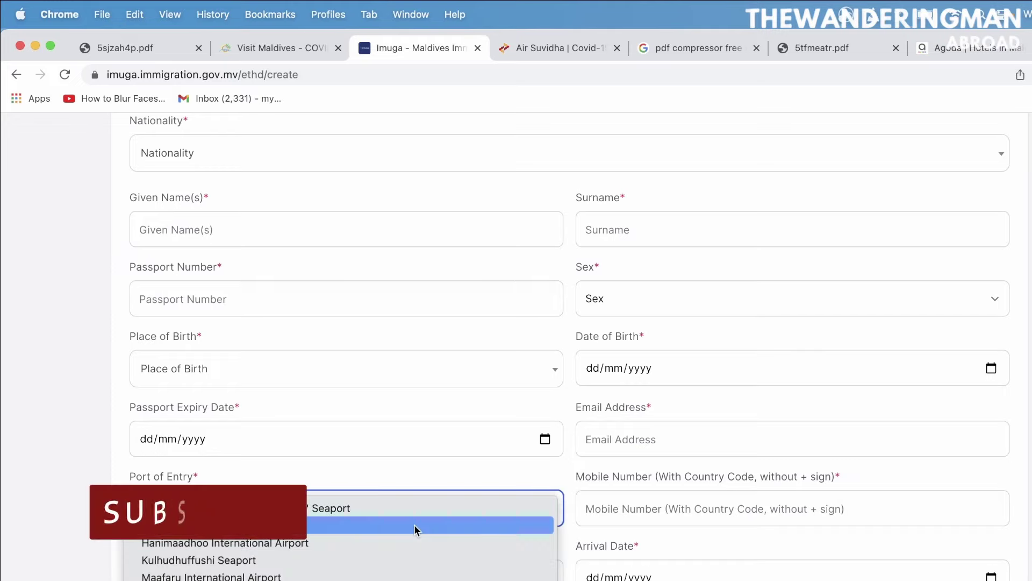
left_click(71, 530)
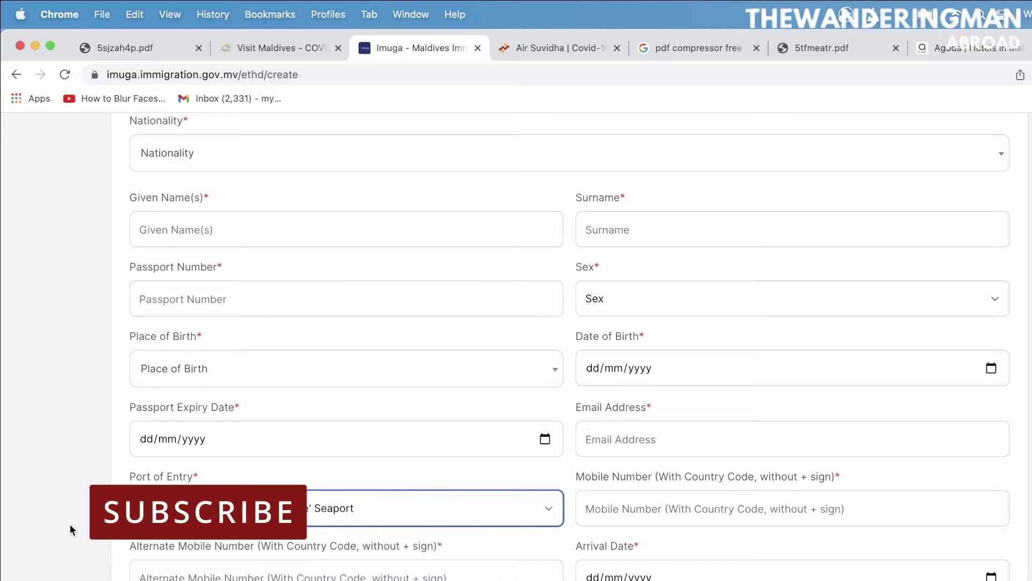
left_click(681, 504)
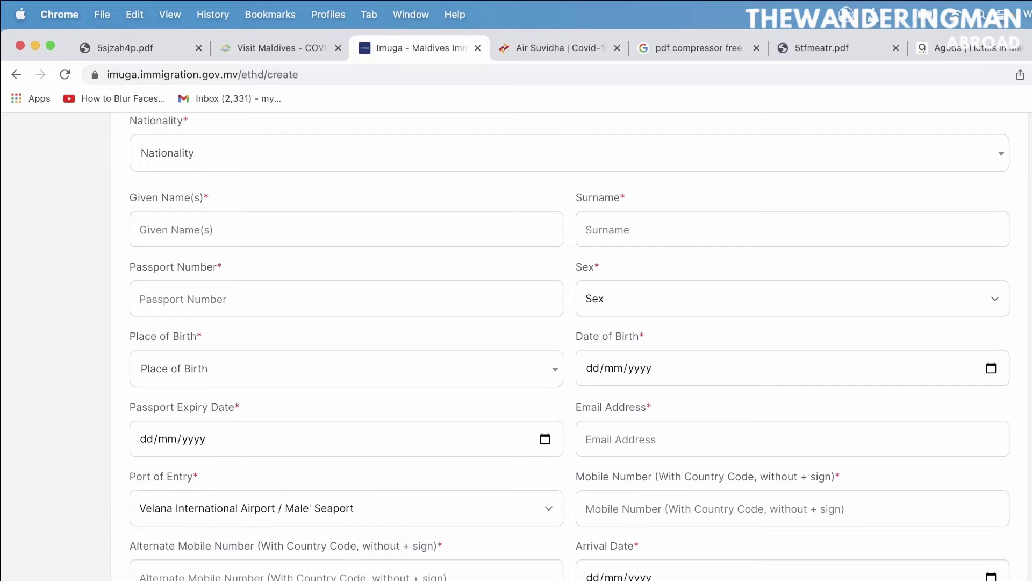
Review the contact, arrival and flight fields, and view the choices for the country where the trip begins
scroll(569, 346, "down", 1)
scroll(569, 345, "down", 4)
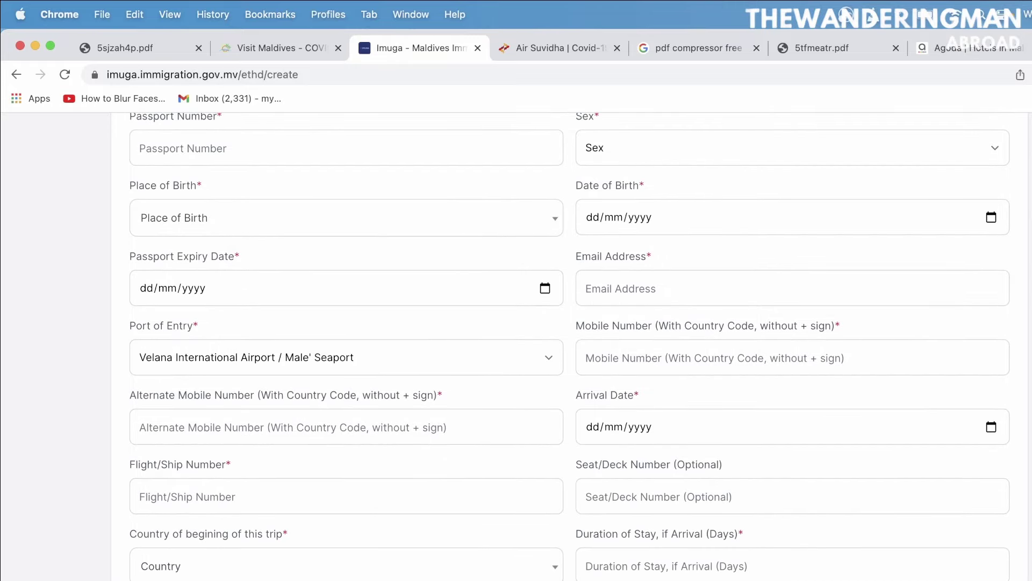
scroll(569, 346, "down", 5)
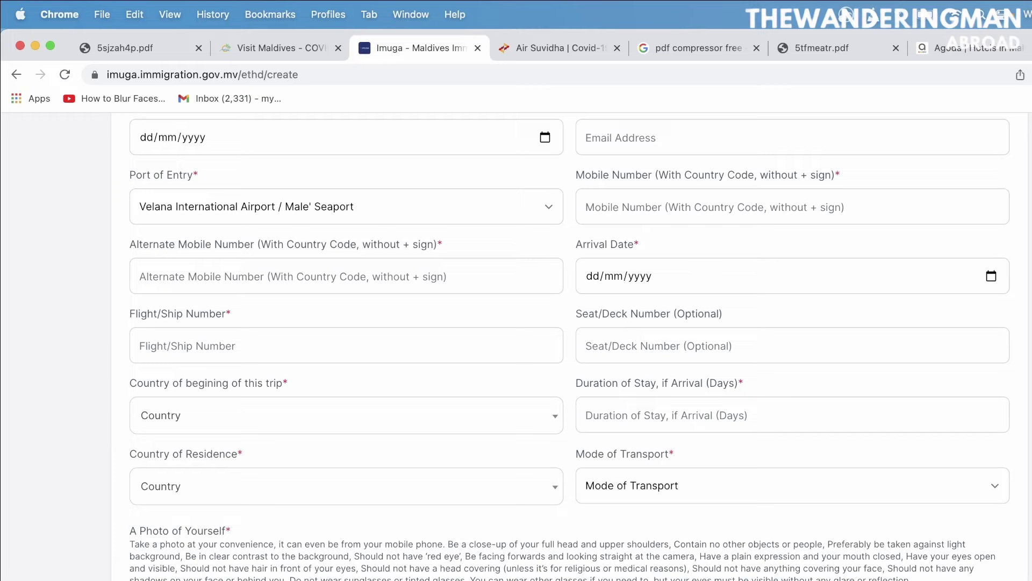
left_click(502, 413)
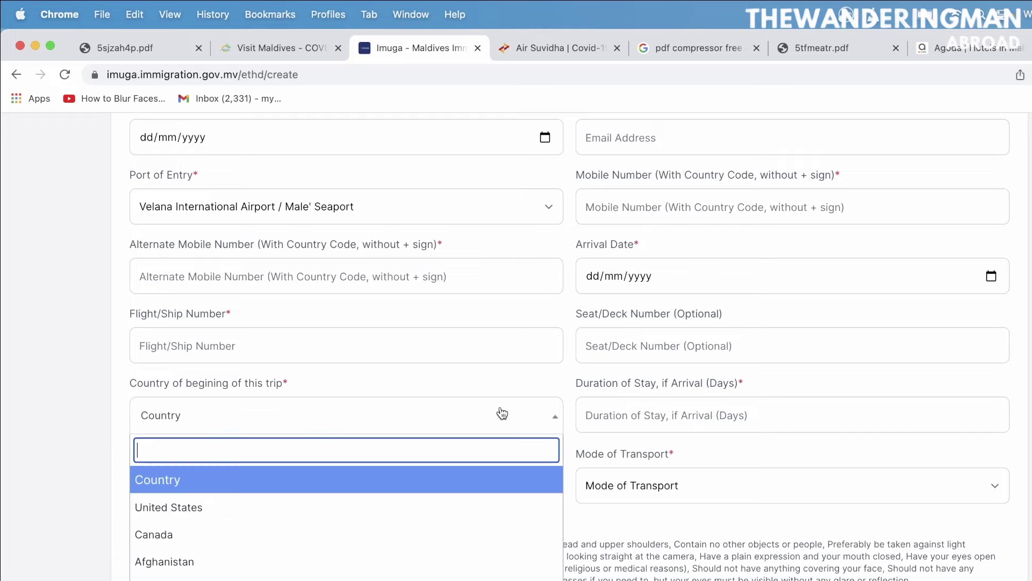
left_click(63, 448)
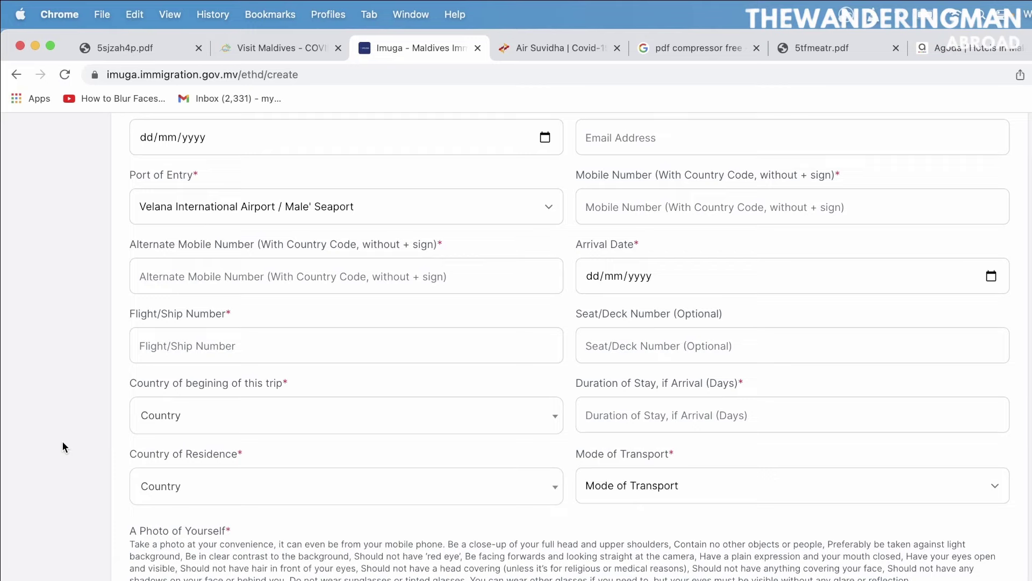
View the Mode of Transport choices without selecting one
scroll(63, 447, "down", 3)
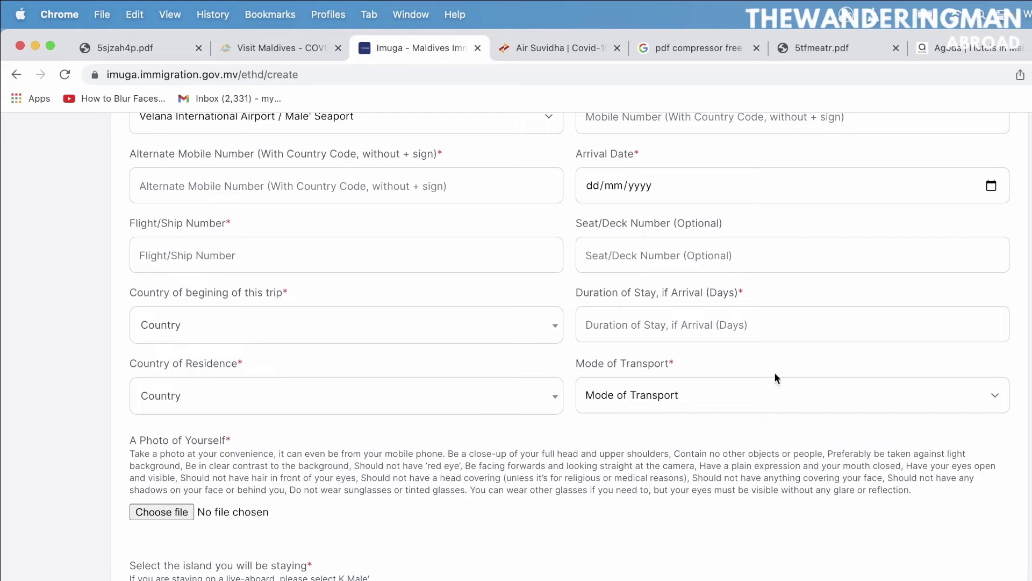
left_click(759, 396)
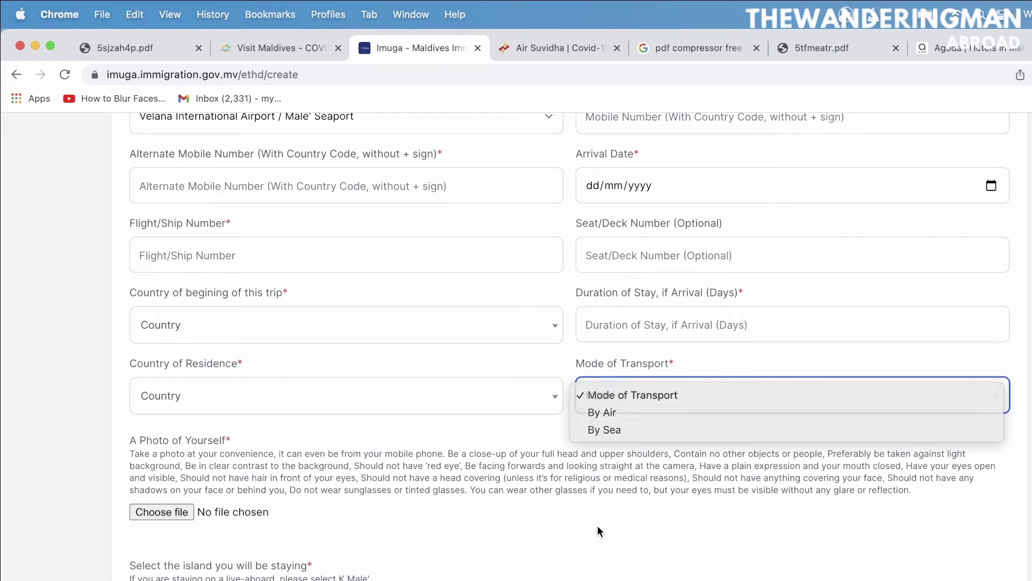
key("Down")
key("Escape")
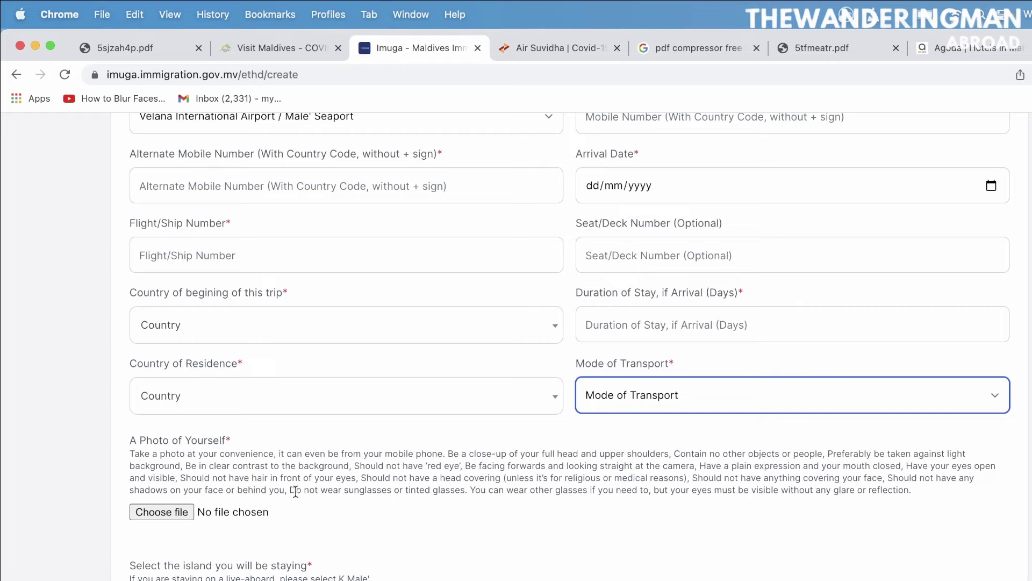
key("space")
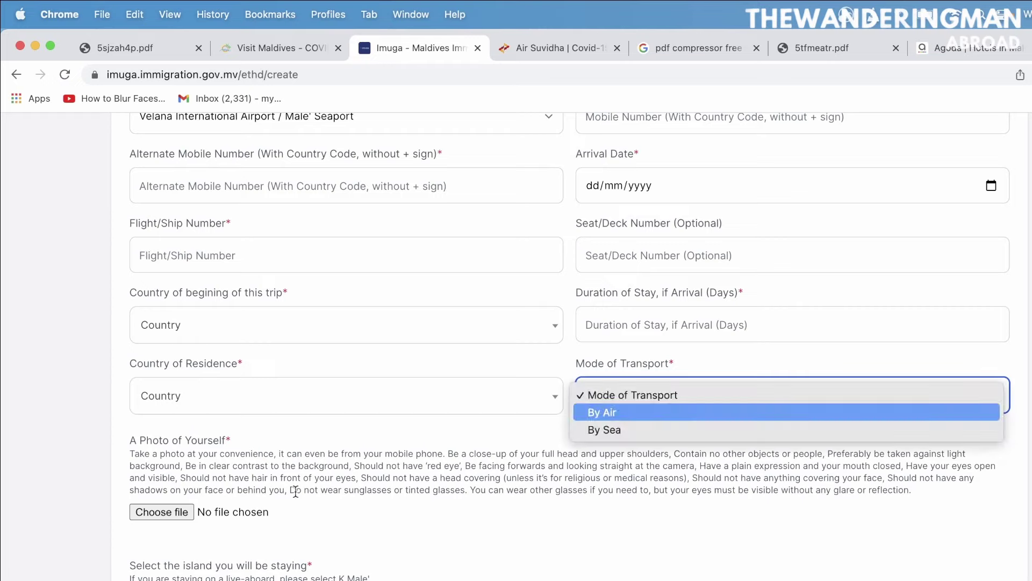
left_click(295, 563)
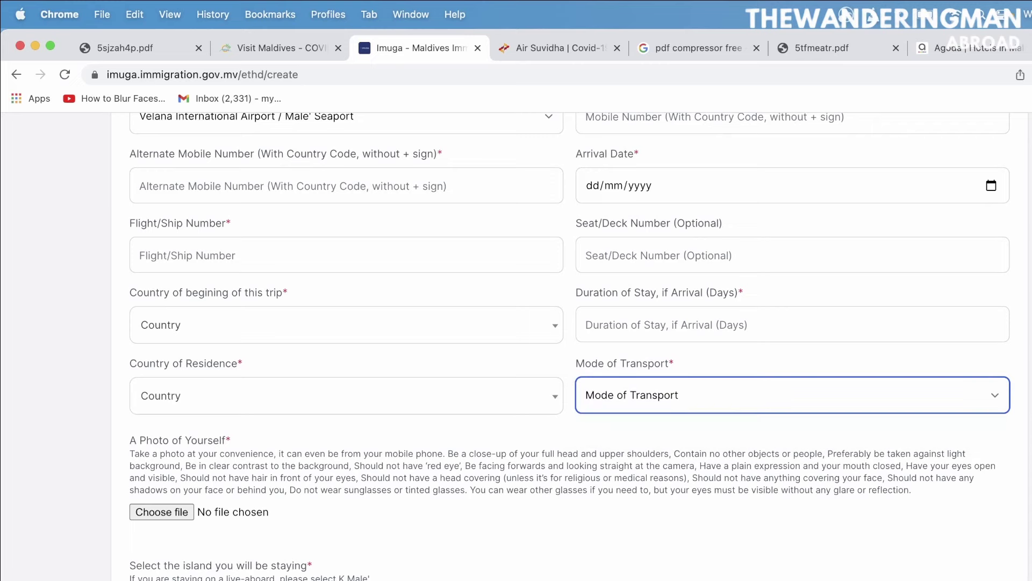
Review the photo requirements and view the list of islands for the stay without choosing one
scroll(127, 562, "down", 5)
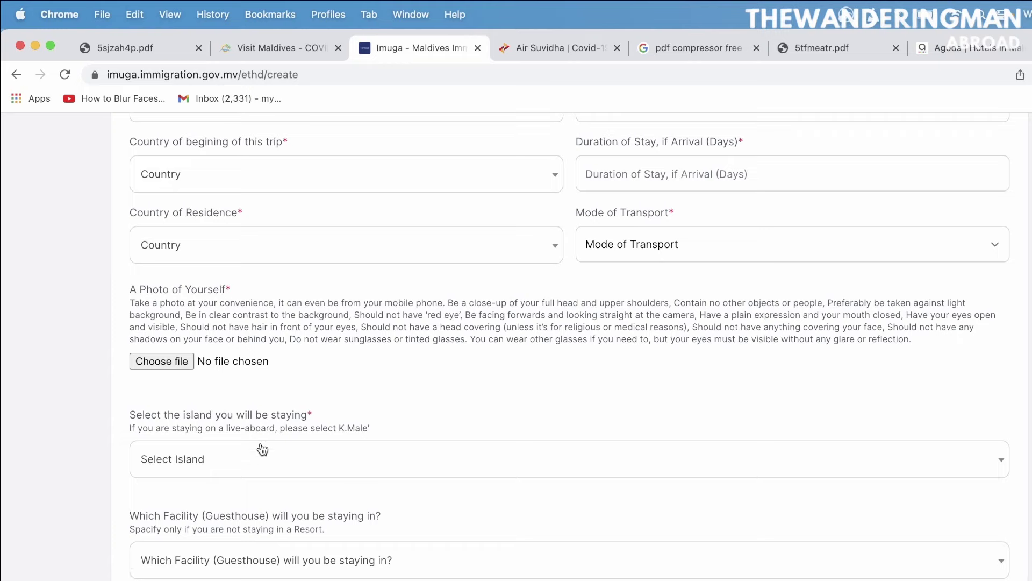
left_click(301, 454)
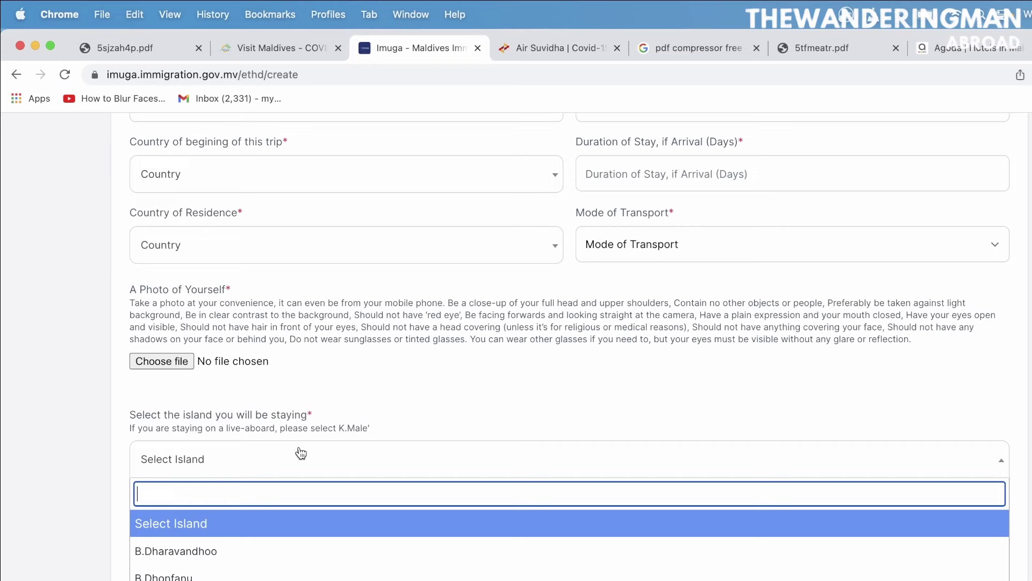
left_click(2, 548)
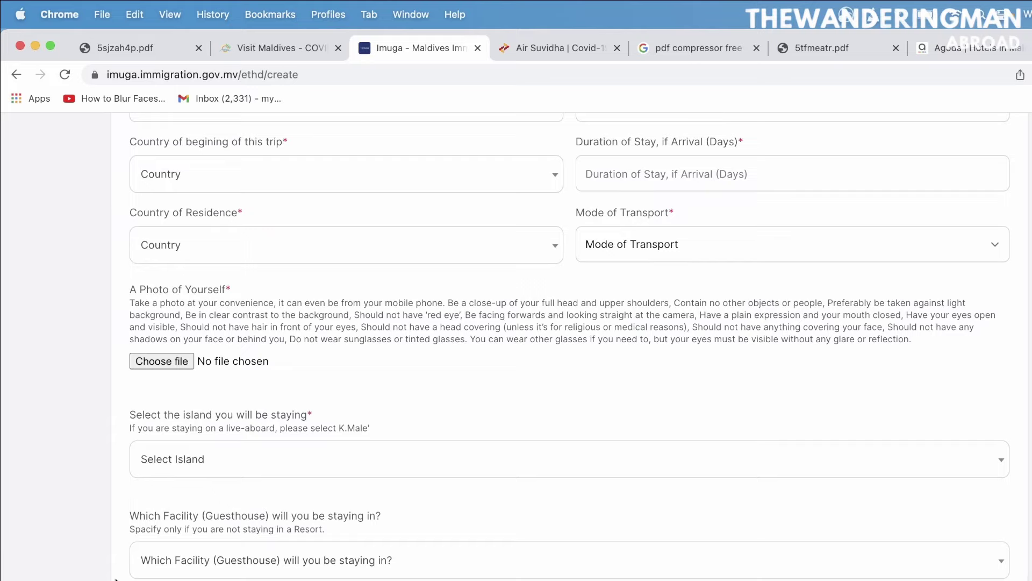
Review the guesthouse and address fields, and view the Purpose of your Trip options without choosing one
scroll(116, 580, "down", 5)
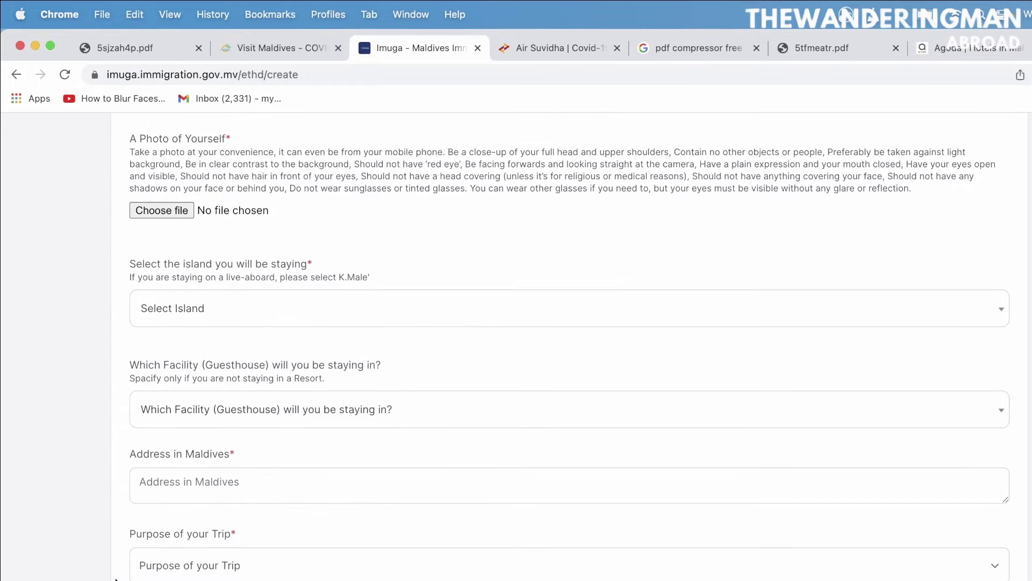
scroll(116, 579, "down", 3)
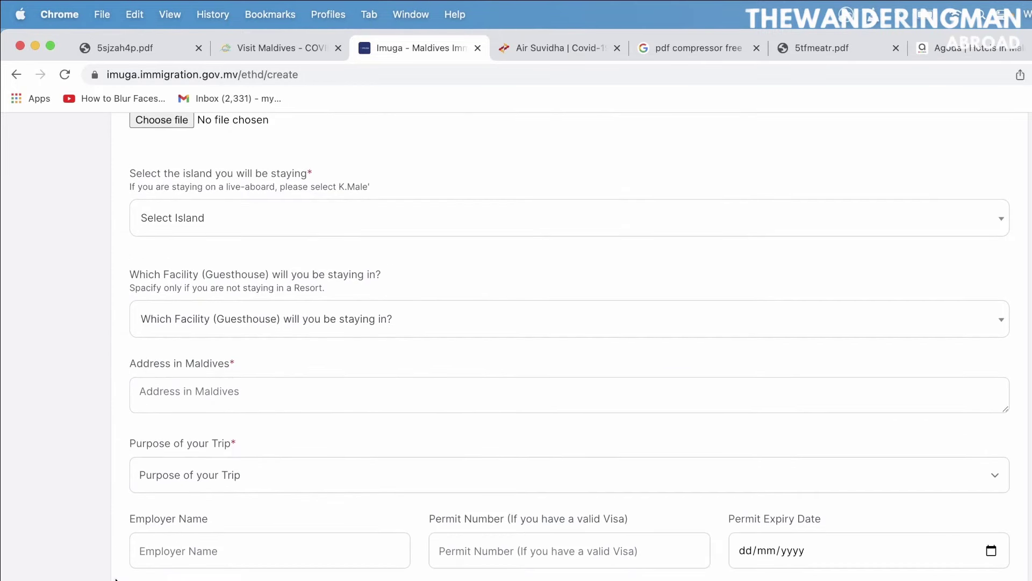
left_click(217, 467)
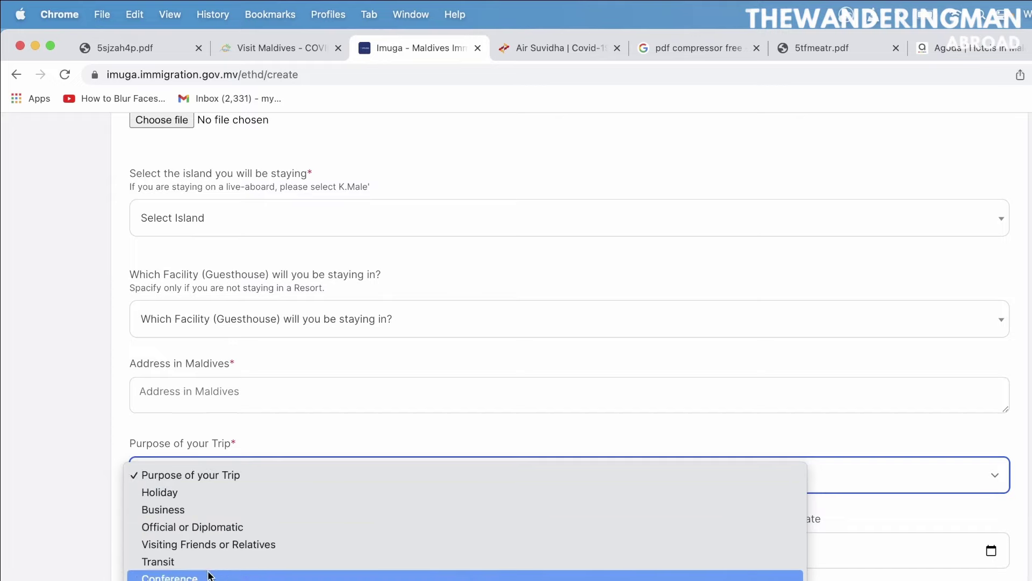
left_click(11, 557)
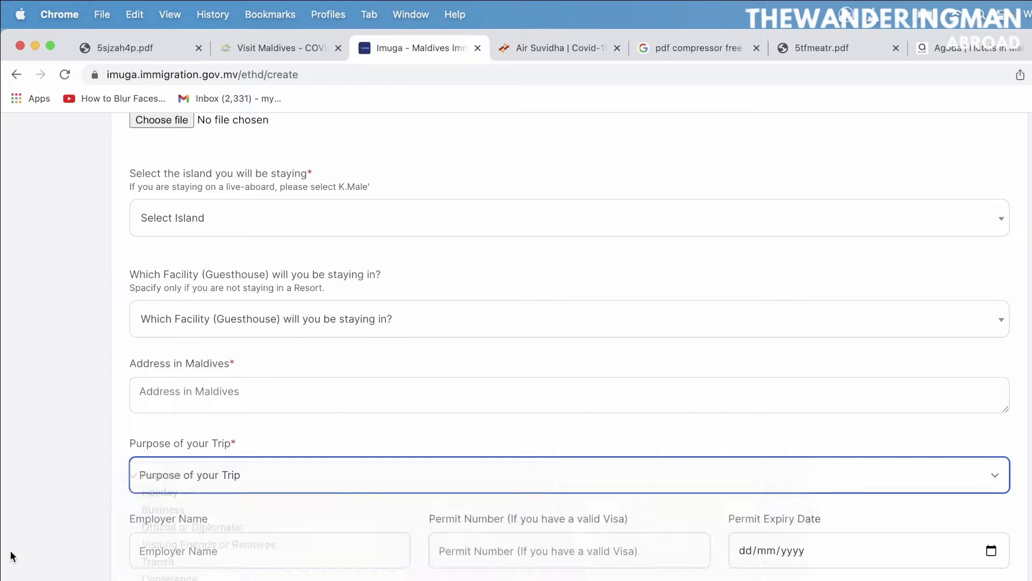
key("space")
left_click(2, 548)
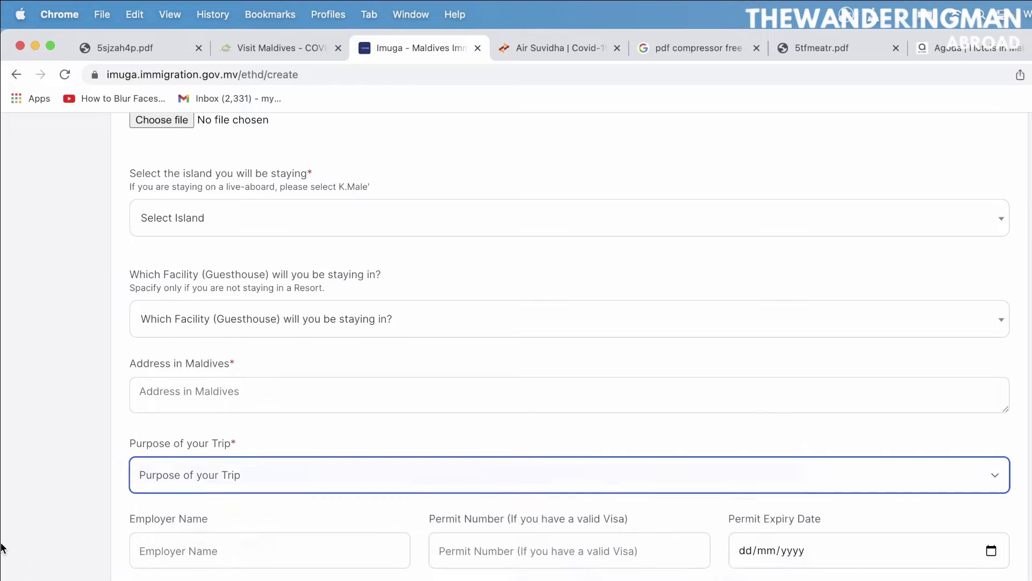
Review the employer and permit fields and the yellow fever questions under Health Information
scroll(124, 511, "down", 4)
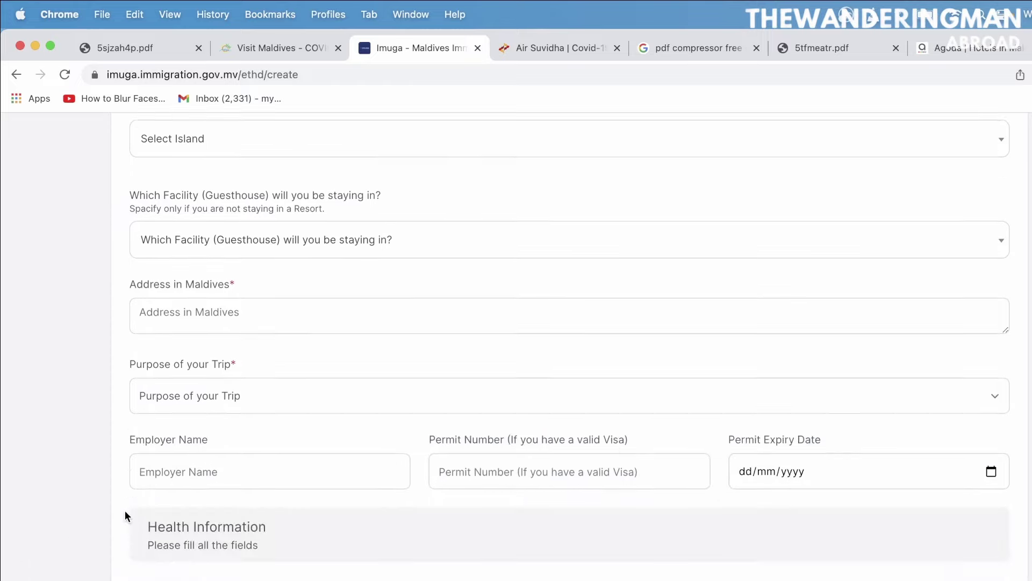
scroll(125, 510, "down", 2)
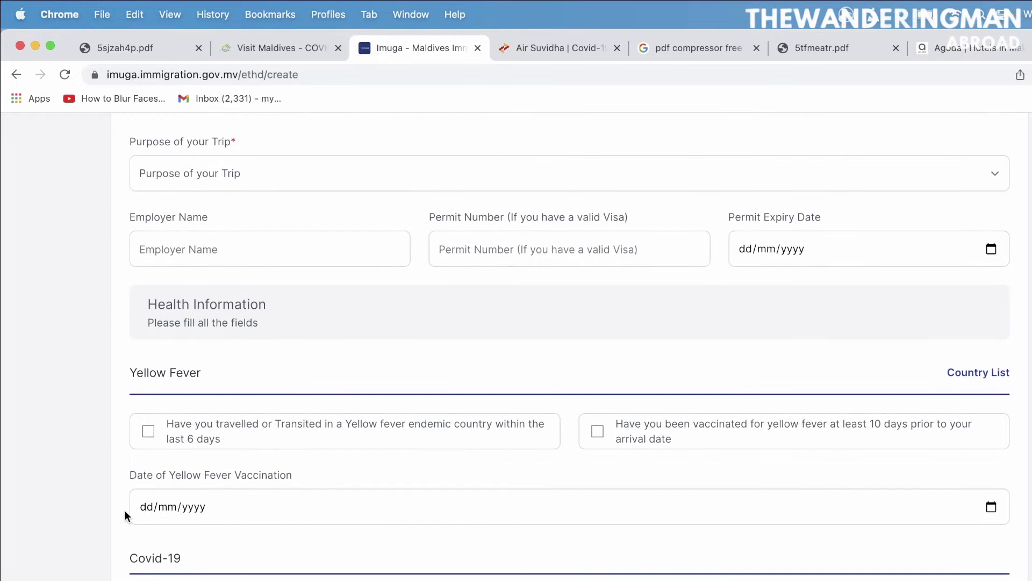
scroll(125, 511, "down", 2)
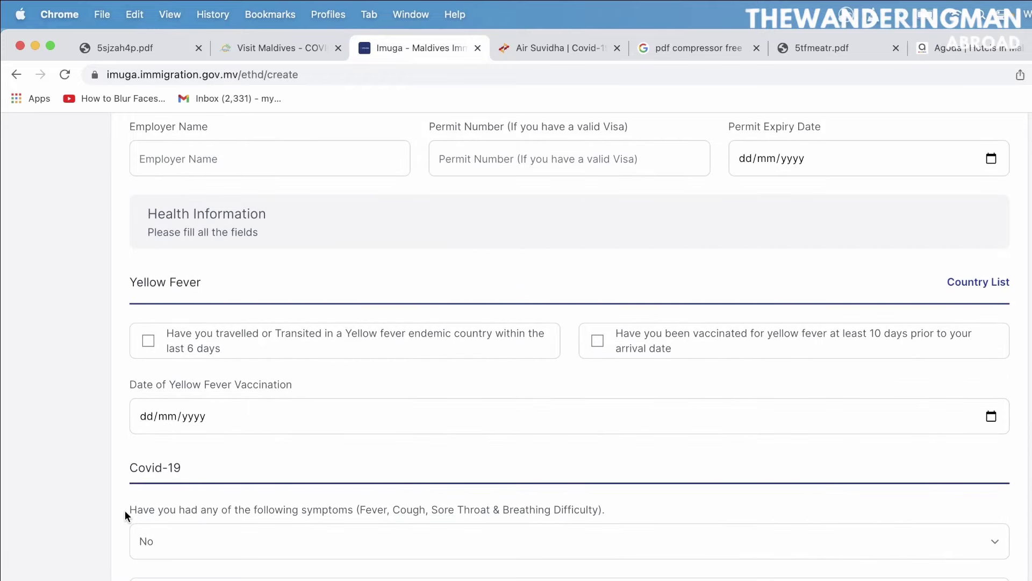
scroll(124, 511, "down", 1)
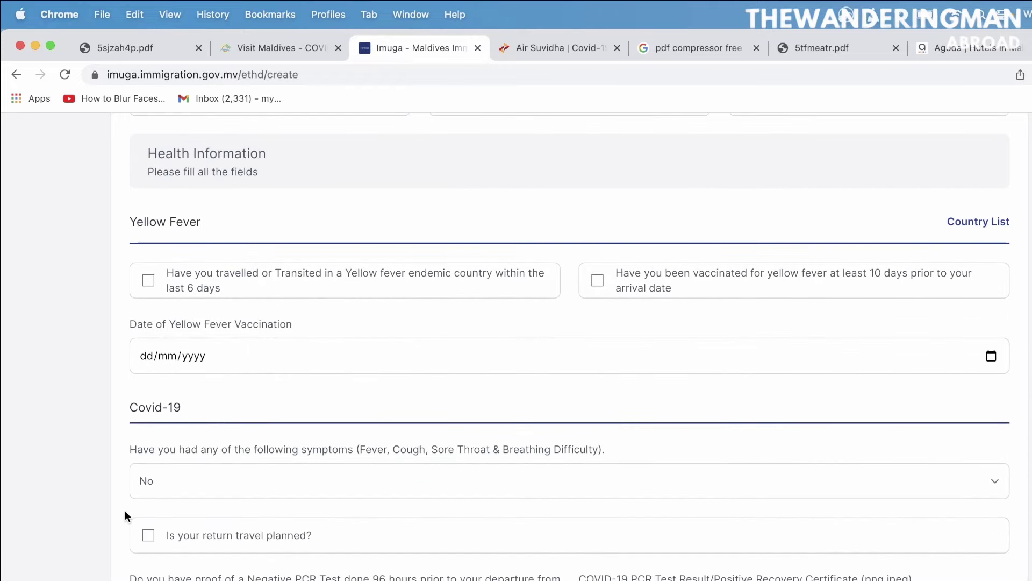
Open the yellow fever Country List, read through the African countries, and close the document
left_click(955, 223)
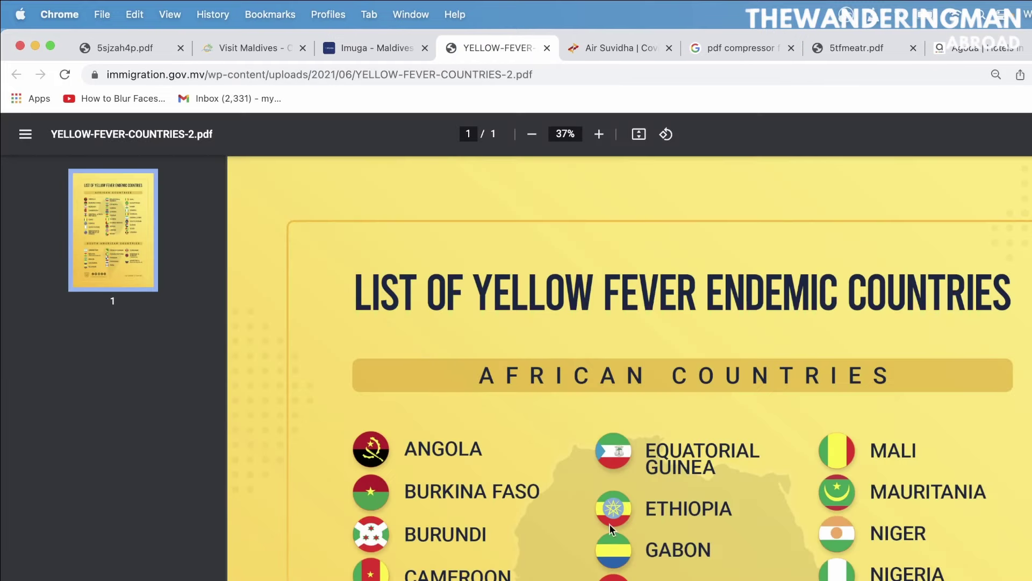
scroll(612, 530, "down", 5)
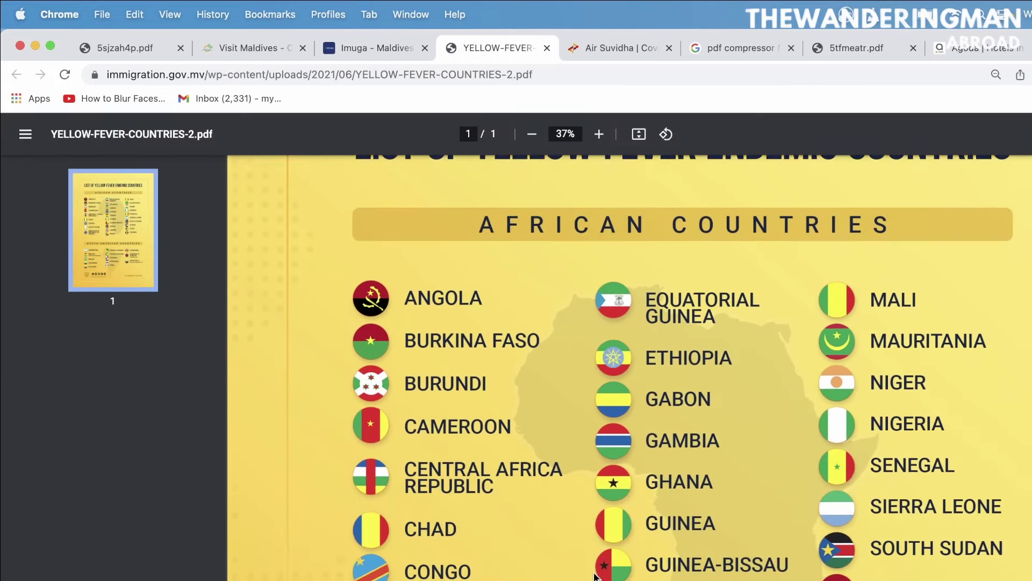
scroll(594, 575, "down", 3)
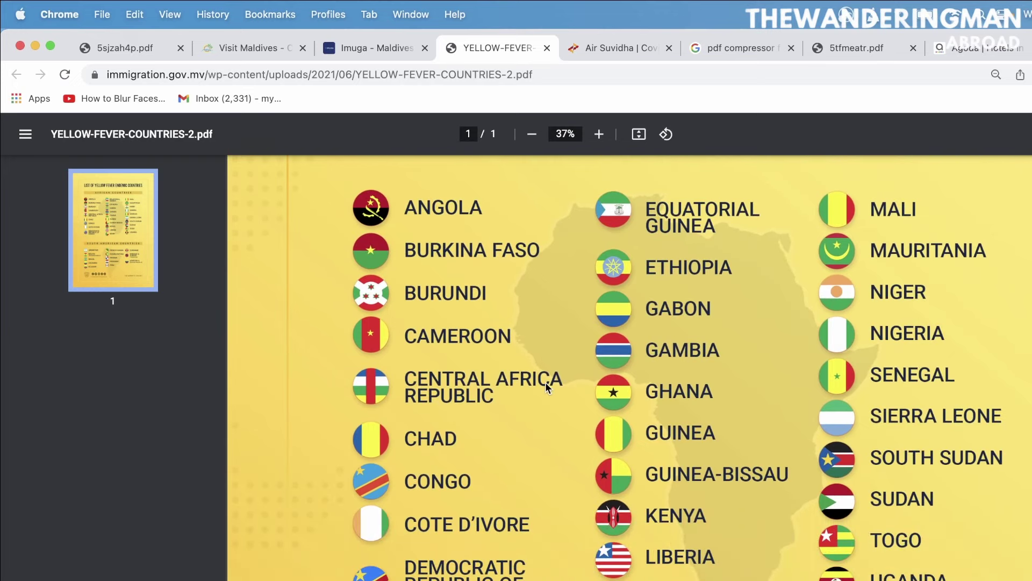
left_click(547, 48)
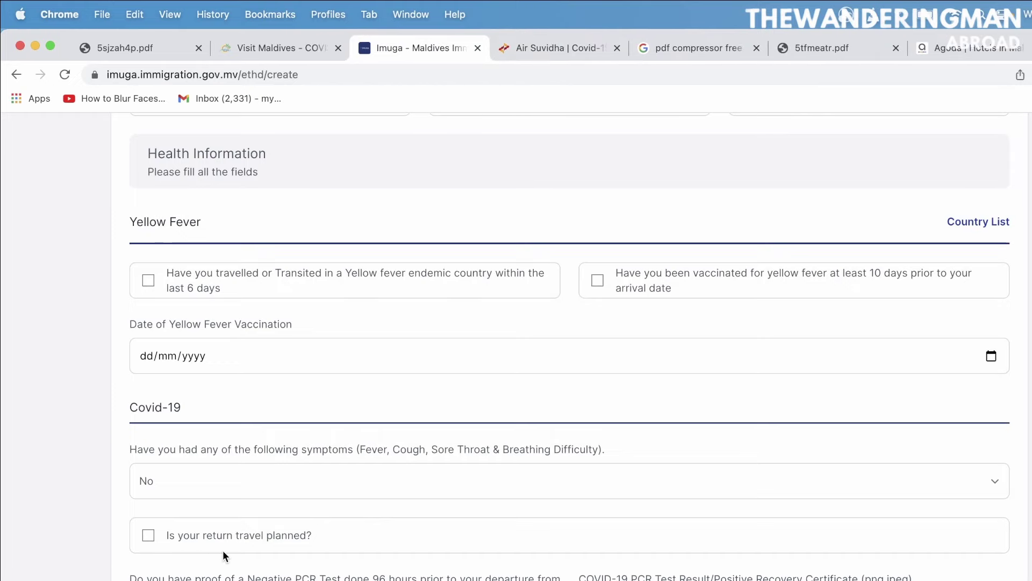
Review the Covid-19 symptom, return travel and PCR test questions and the COVID-19 Vaccination dose fields
scroll(207, 570, "down", 3)
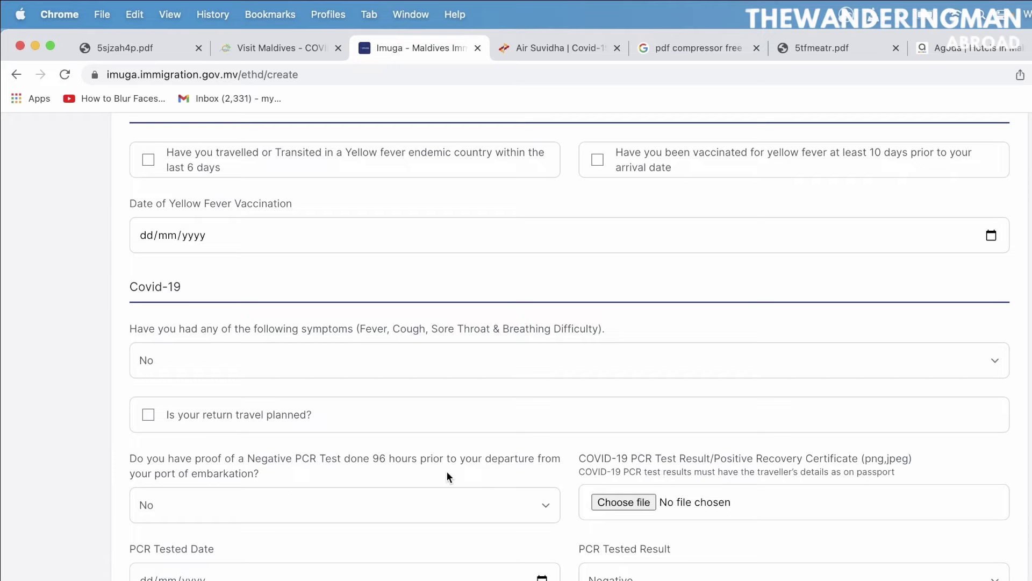
scroll(447, 473, "down", 10)
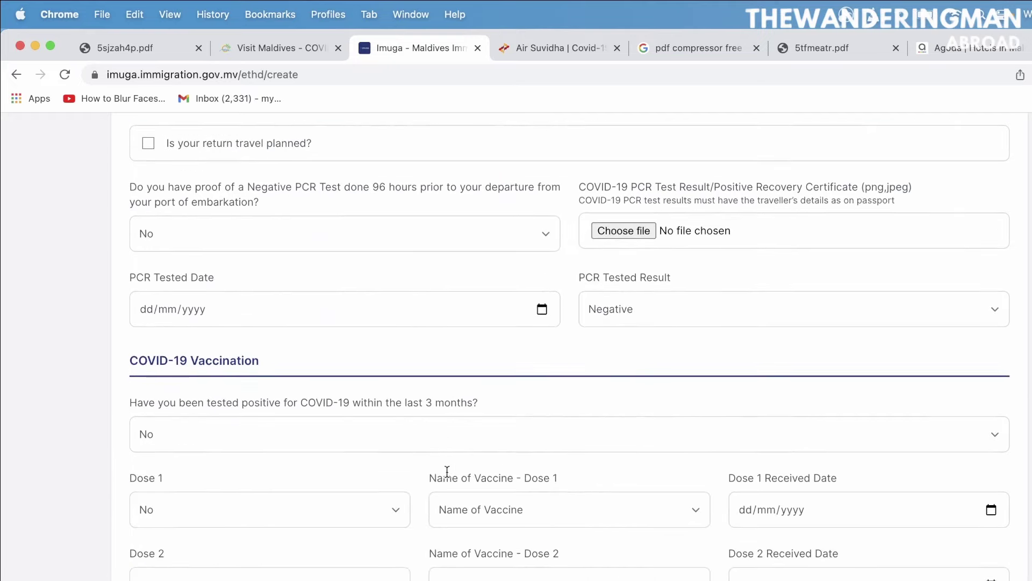
scroll(446, 473, "down", 4)
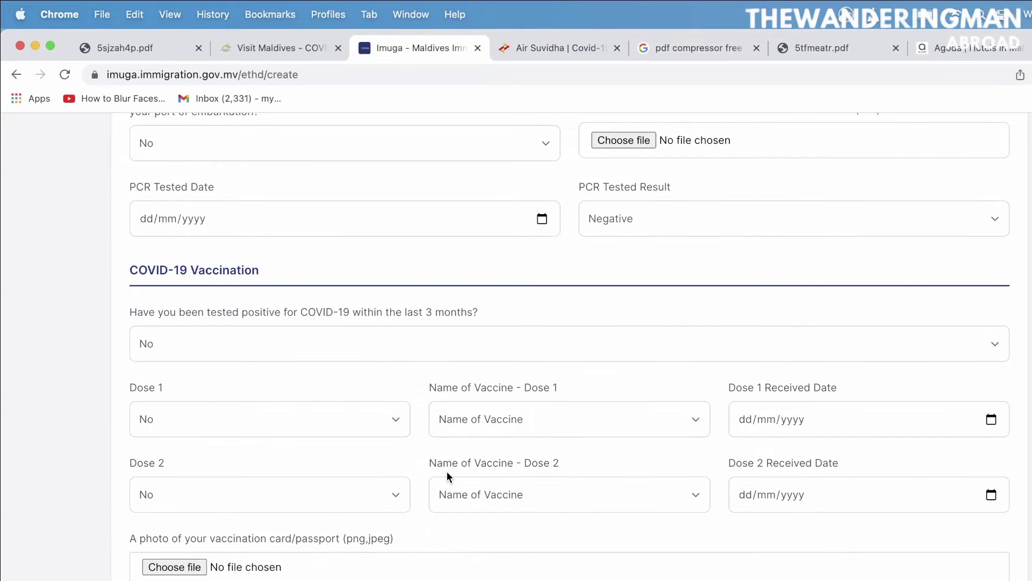
Review the vaccination card upload and view the Travel History country options without choosing one
scroll(448, 473, "down", 5)
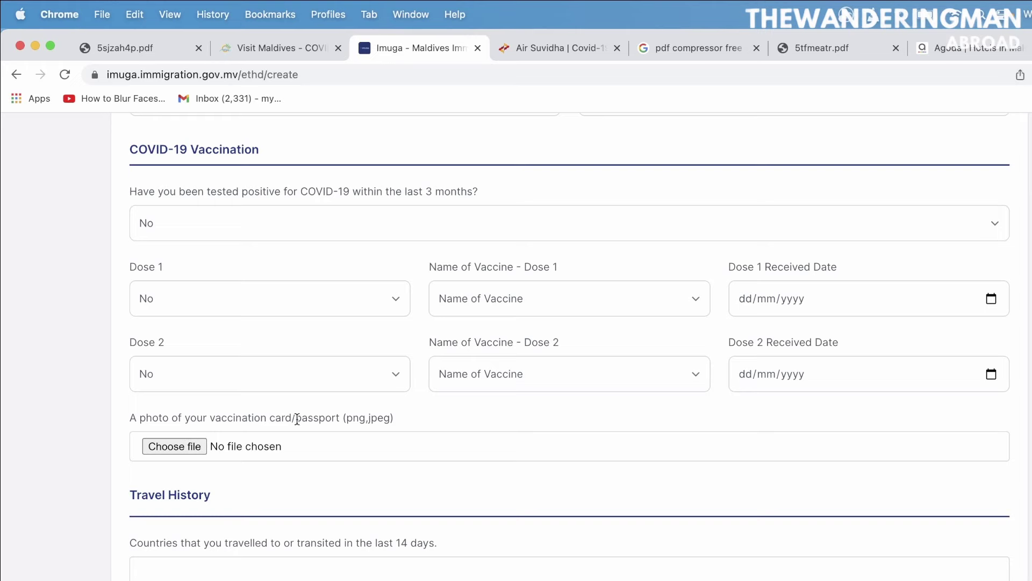
scroll(258, 483, "down", 5)
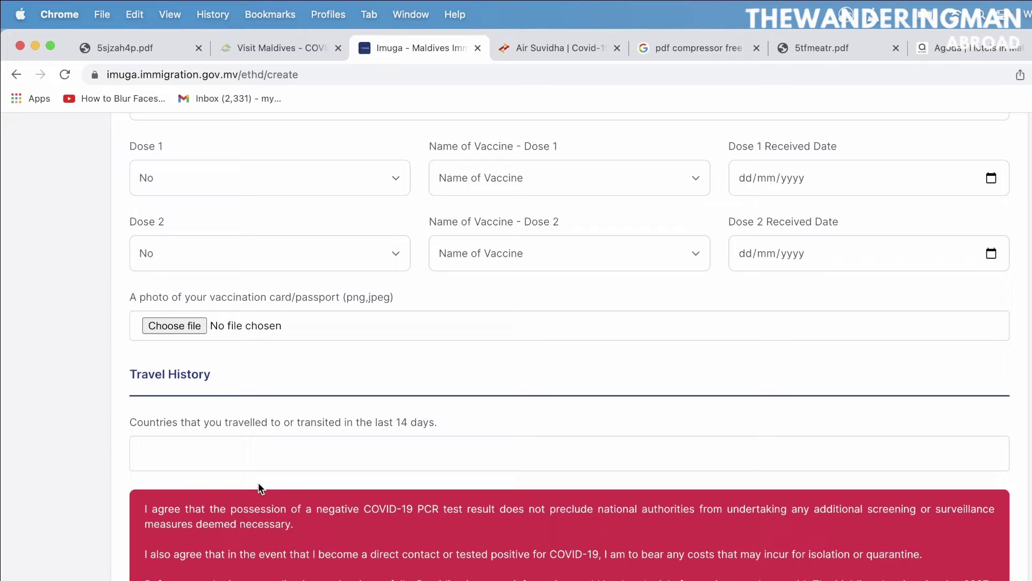
left_click(211, 454)
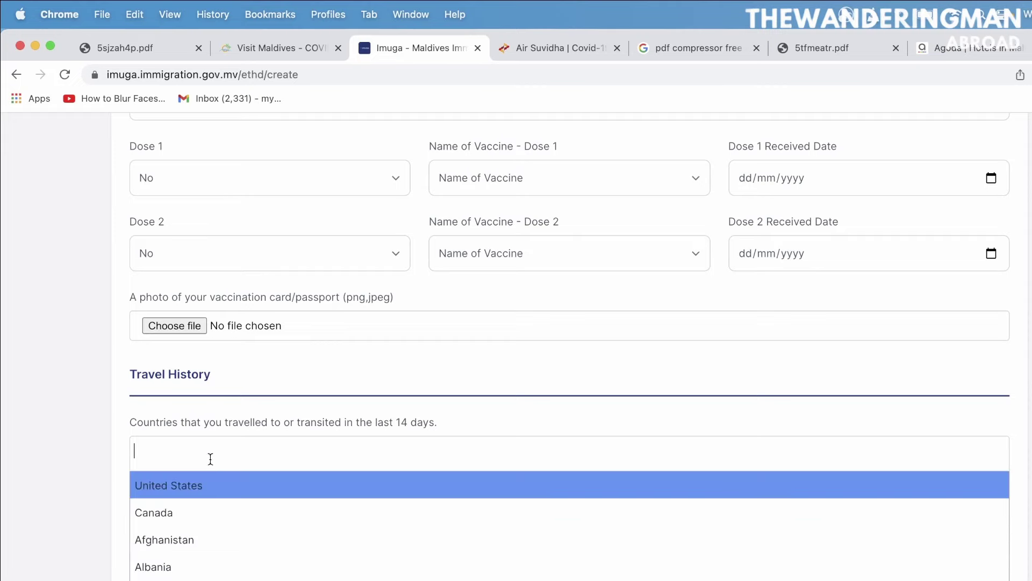
left_click(58, 578)
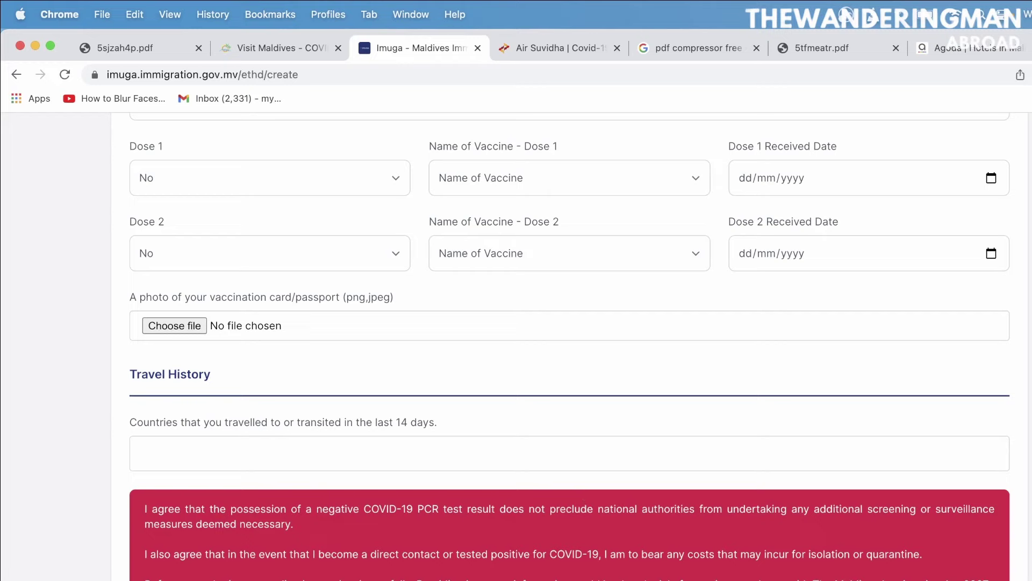
Return to the travel direction choice above Personal Information and switch the declaration to Departure
scroll(570, 345, "up", 9)
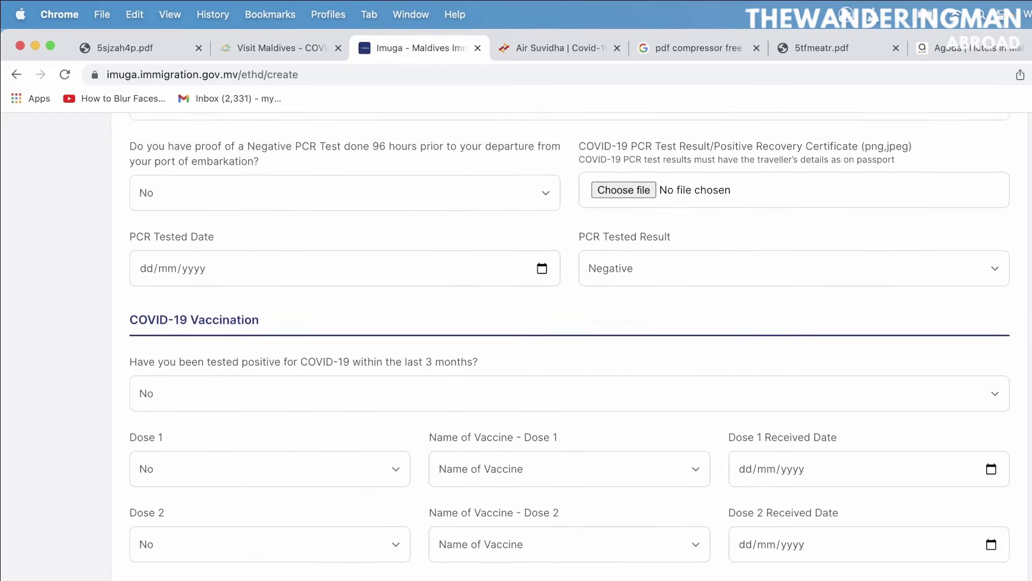
scroll(570, 344, "up", 14)
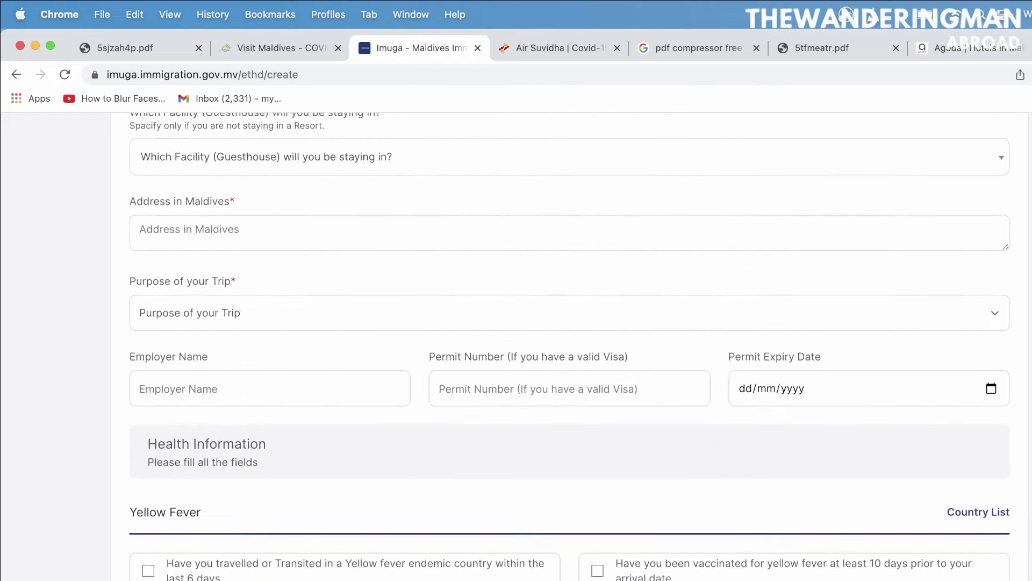
scroll(570, 344, "up", 3)
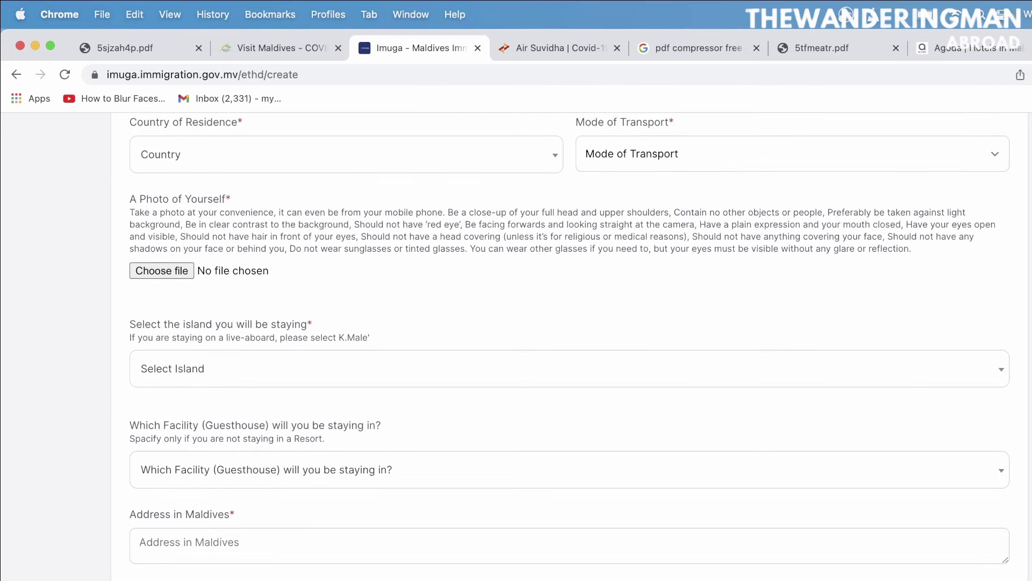
scroll(570, 344, "up", 8)
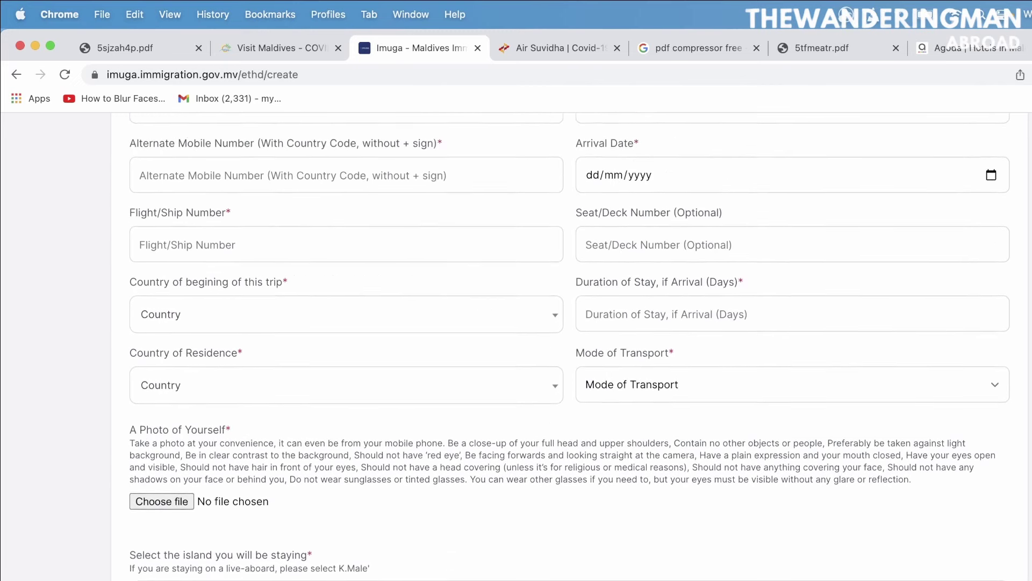
scroll(825, 268, "up", 13)
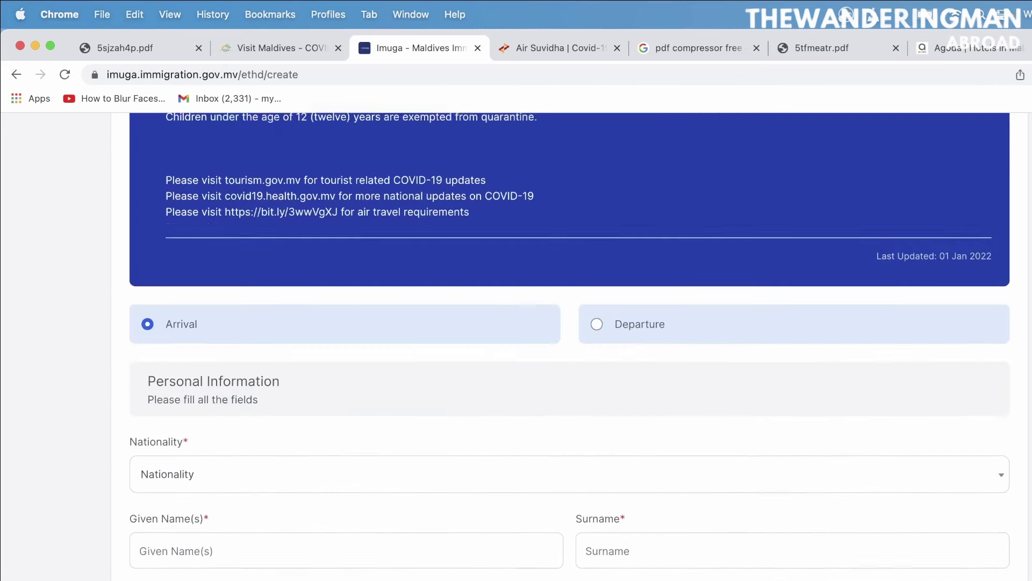
left_click(596, 366)
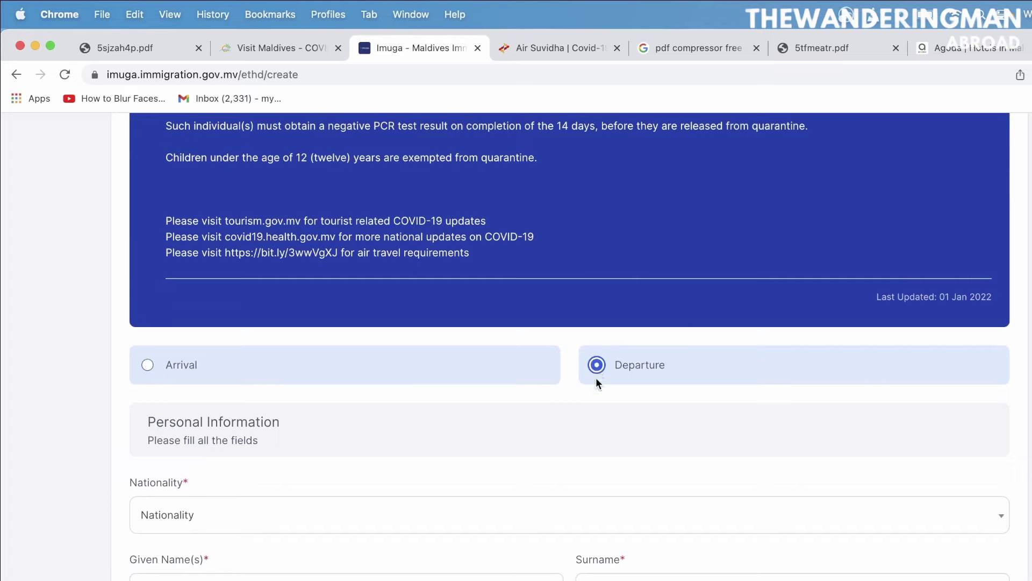
Review the departure form's personal, passport, contact, flight, next port of disembarkation, transport and photo fields
scroll(741, 404, "down", 1)
scroll(741, 405, "down", 4)
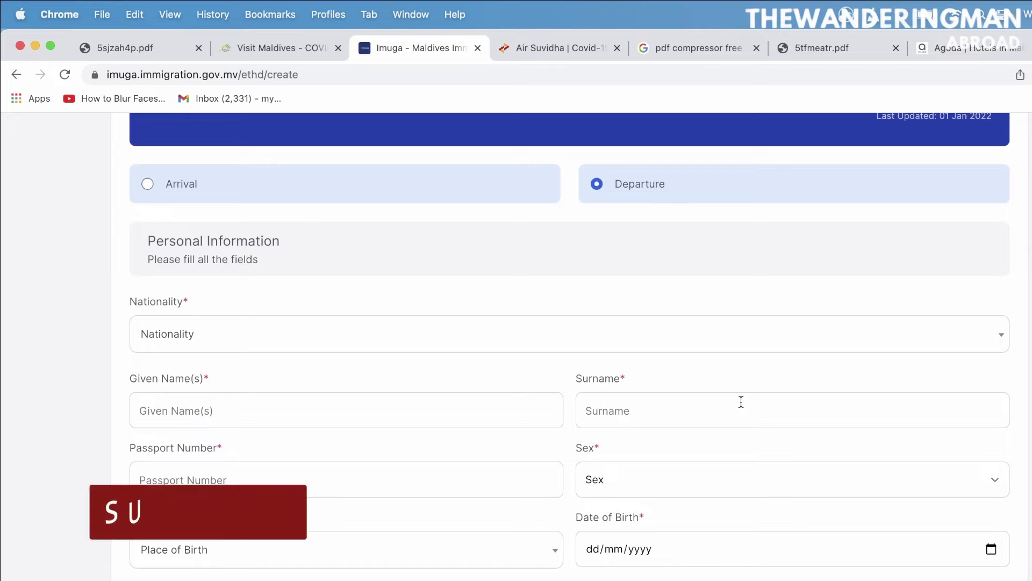
scroll(741, 401, "down", 5)
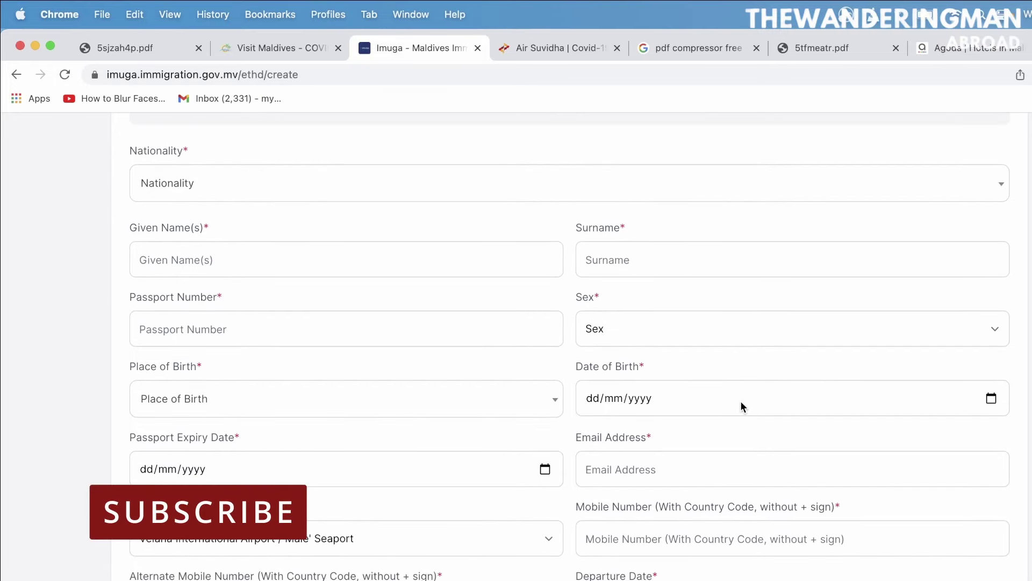
scroll(742, 405, "down", 3)
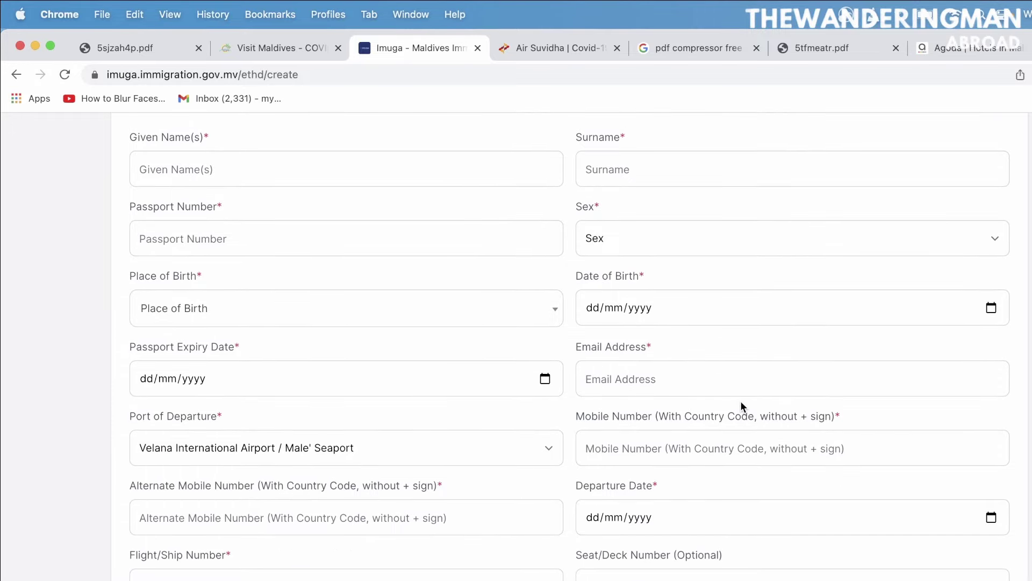
scroll(741, 406, "down", 1)
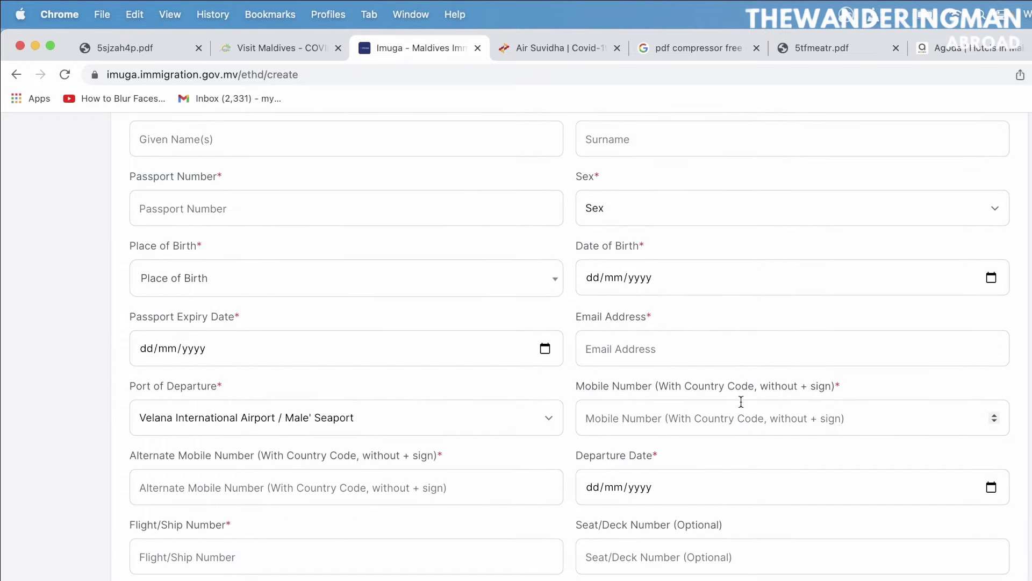
scroll(741, 401, "down", 1)
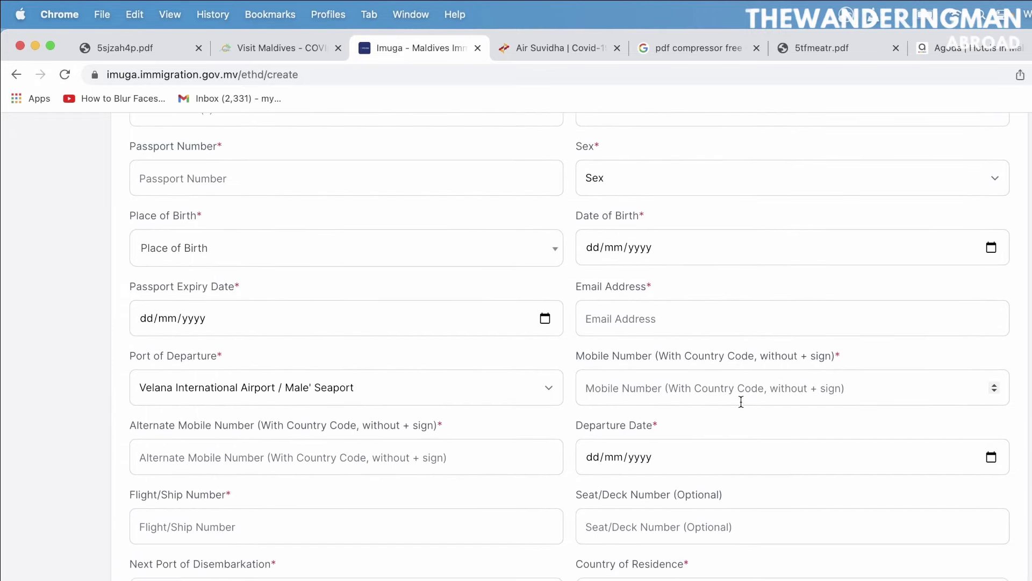
scroll(741, 401, "down", 1)
scroll(741, 401, "down", 5)
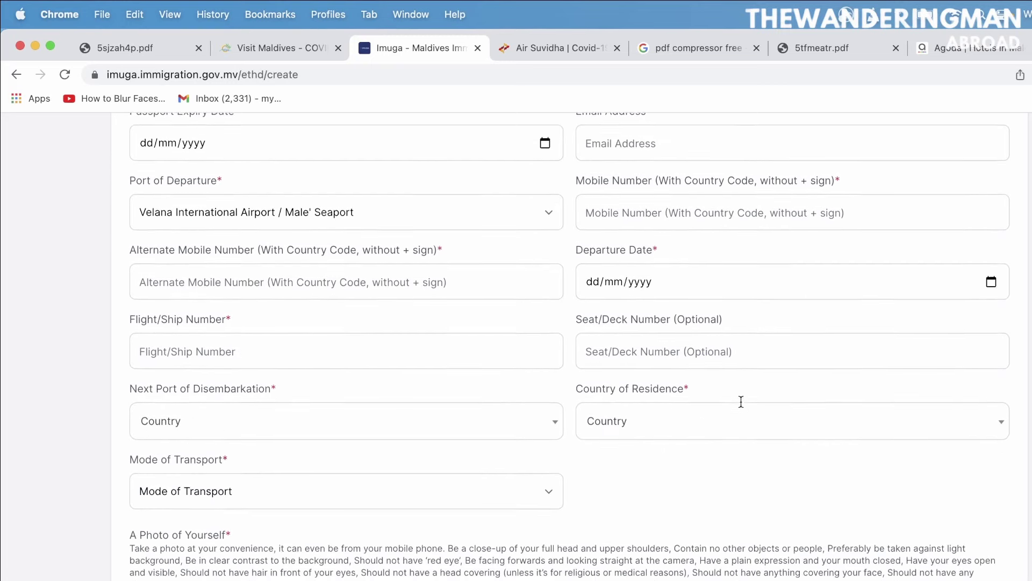
scroll(741, 401, "down", 1)
scroll(741, 401, "down", 7)
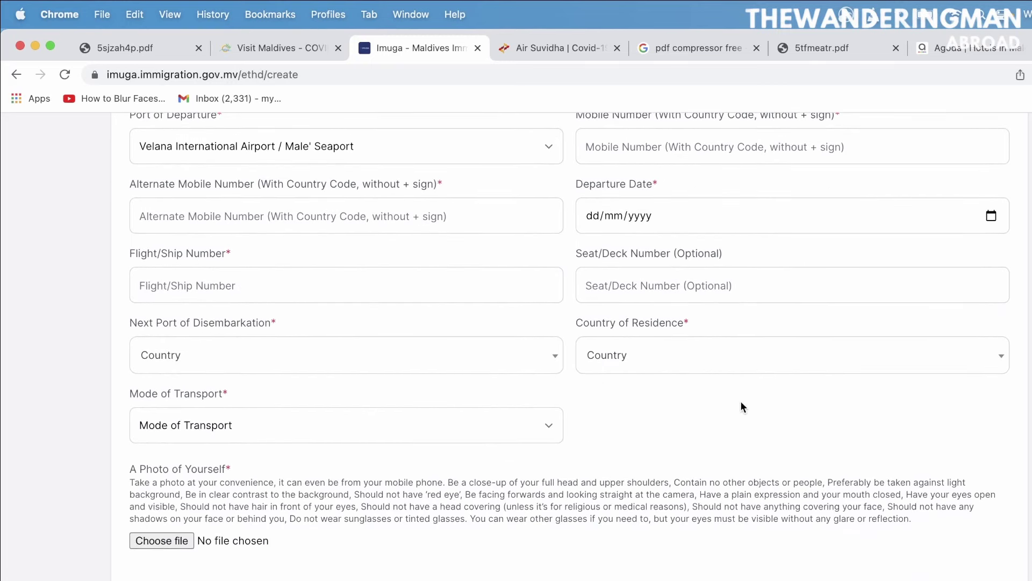
scroll(740, 402, "down", 1)
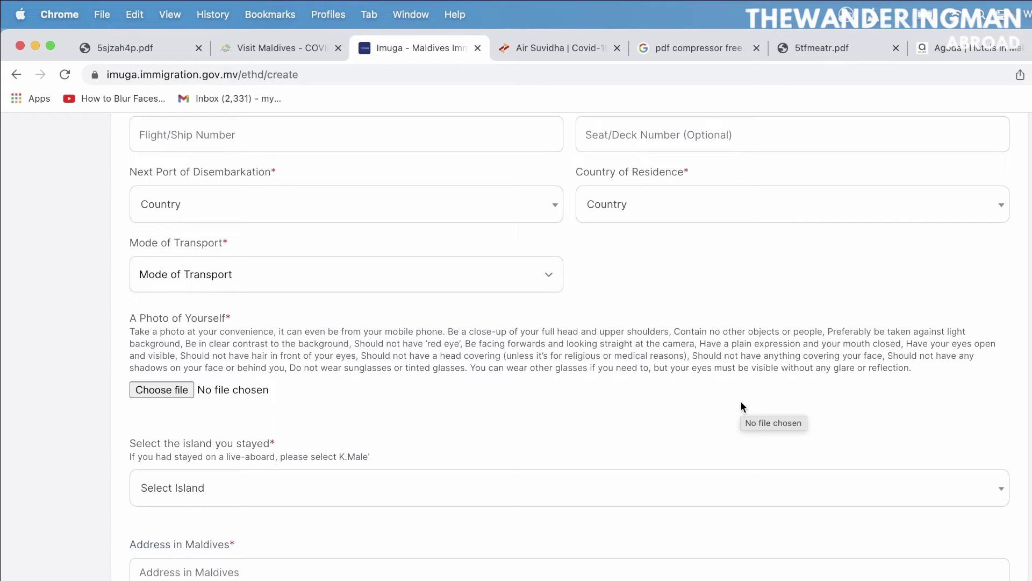
Review the island stayed and address fields, and view the departure form's Purpose of your Trip options without choosing one
scroll(741, 401, "down", 2)
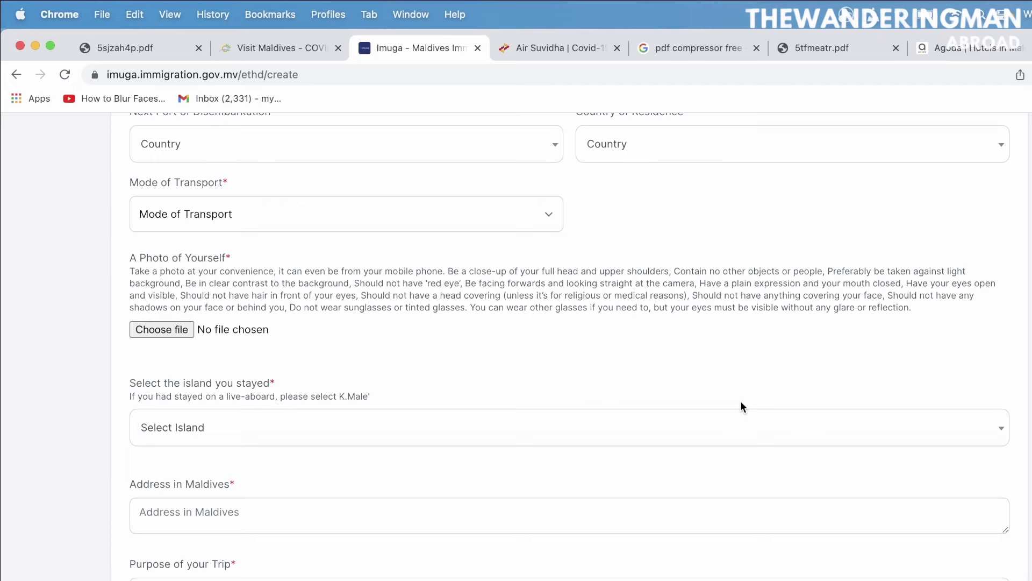
scroll(740, 401, "down", 4)
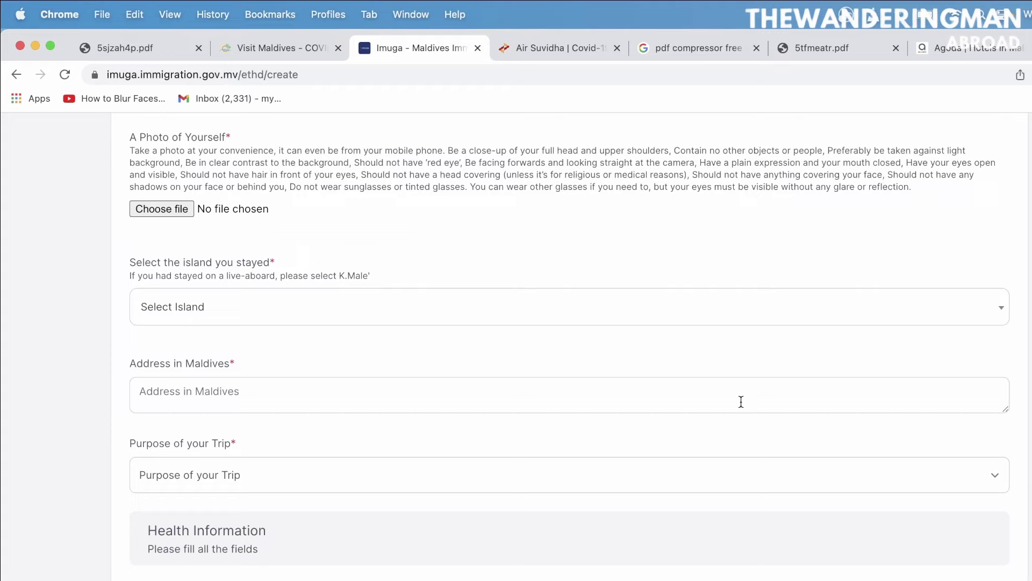
scroll(740, 402, "down", 4)
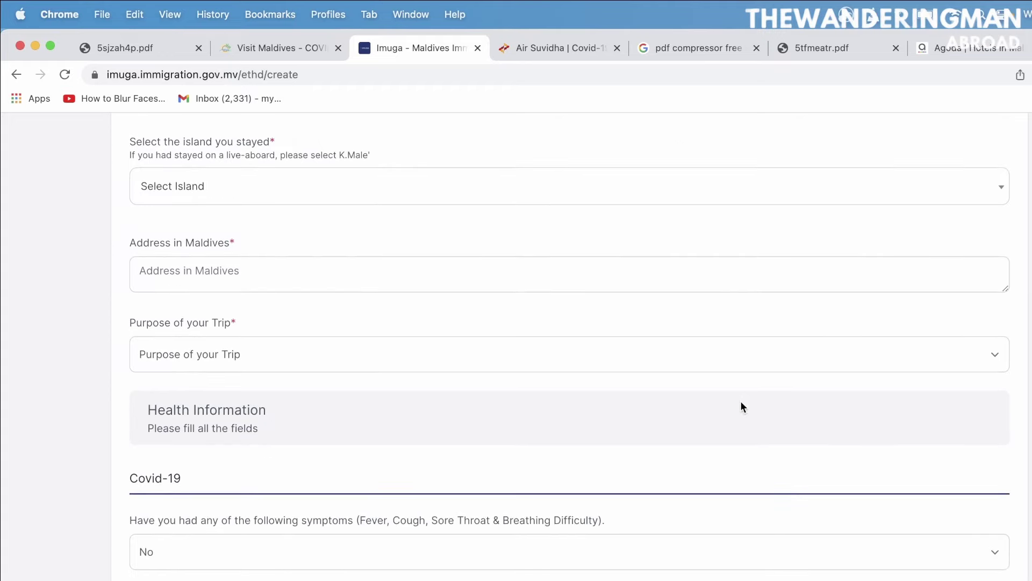
left_click(721, 363)
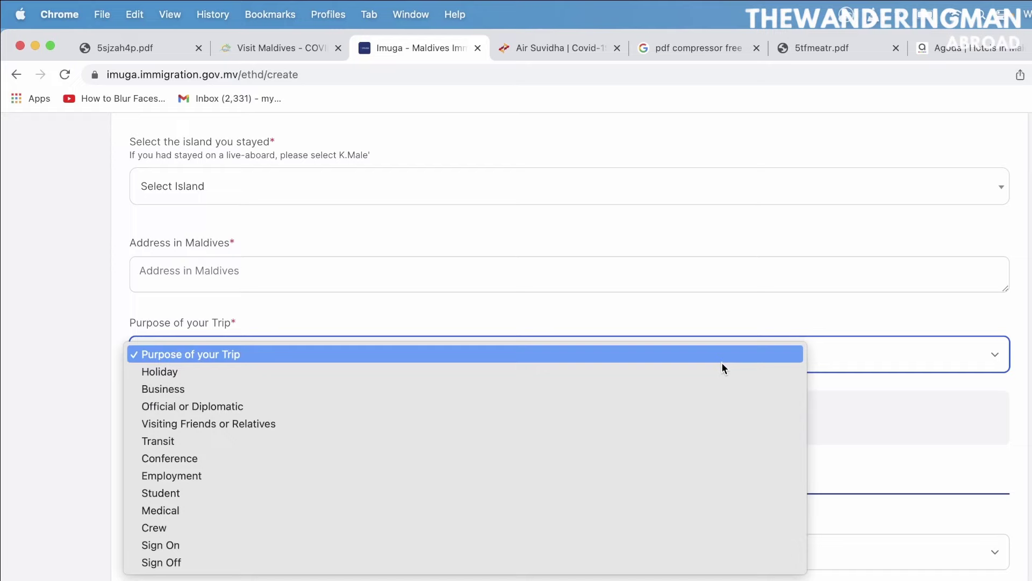
left_click(53, 463)
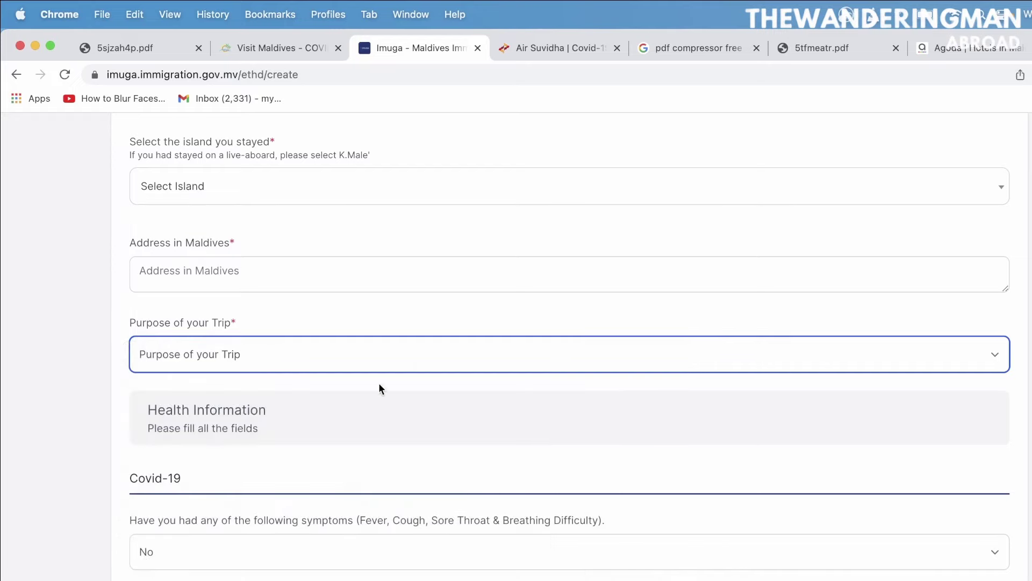
Check the Covid-19 symptoms options without changing the answer, and read the return destination and return flight PCR questions
scroll(248, 485, "down", 4)
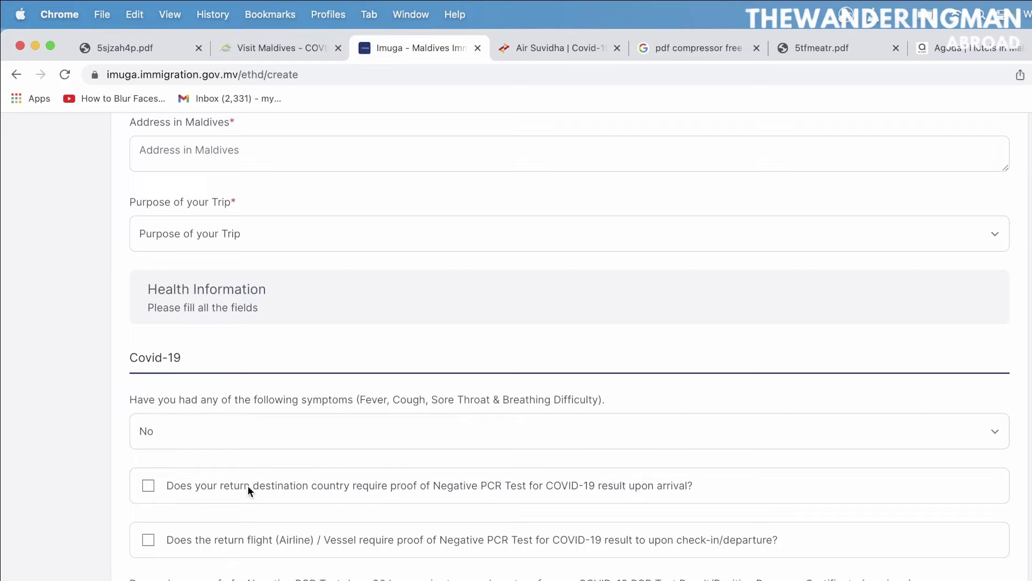
left_click(230, 429)
left_click(80, 478)
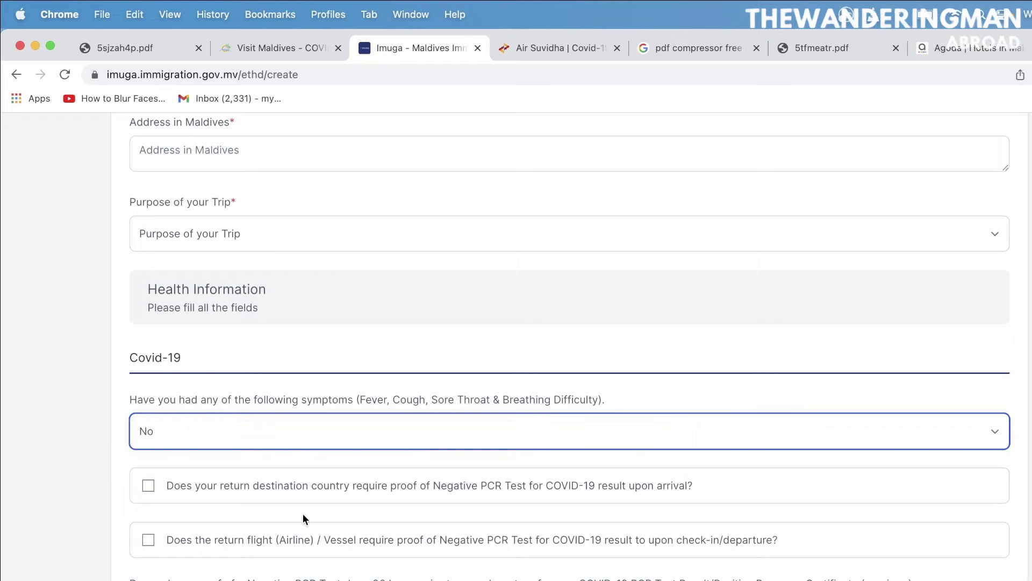
left_click(574, 515)
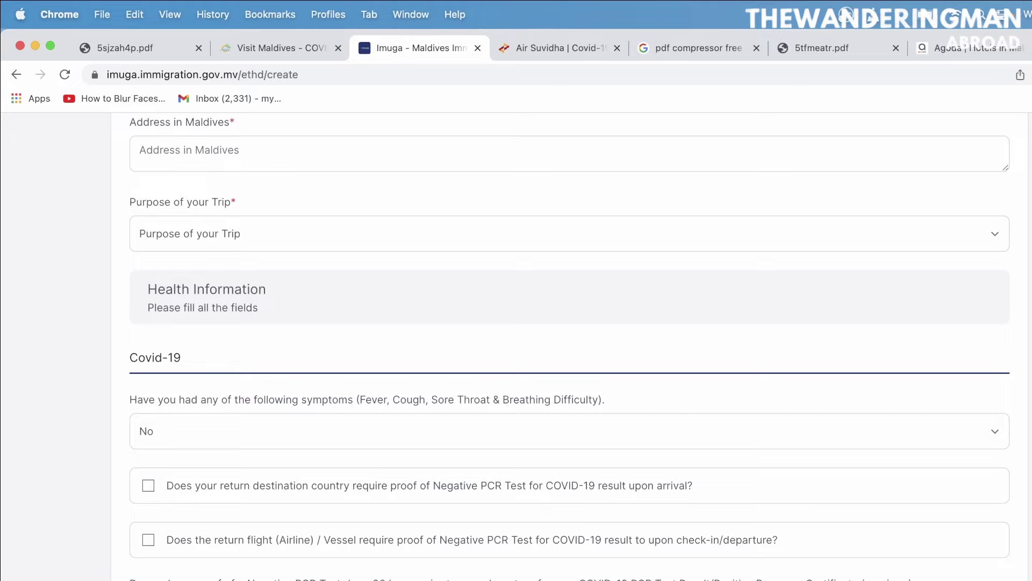
Review the PCR certificate upload, and view the options for the 96-hour Negative PCR Test proof without changing the answer
scroll(570, 349, "down", 3)
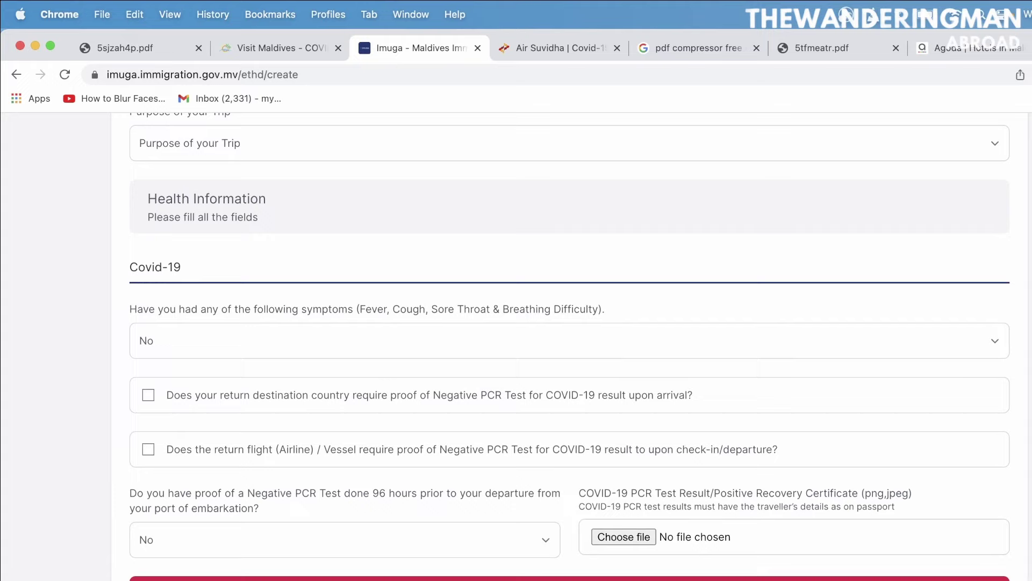
scroll(570, 347, "down", 3)
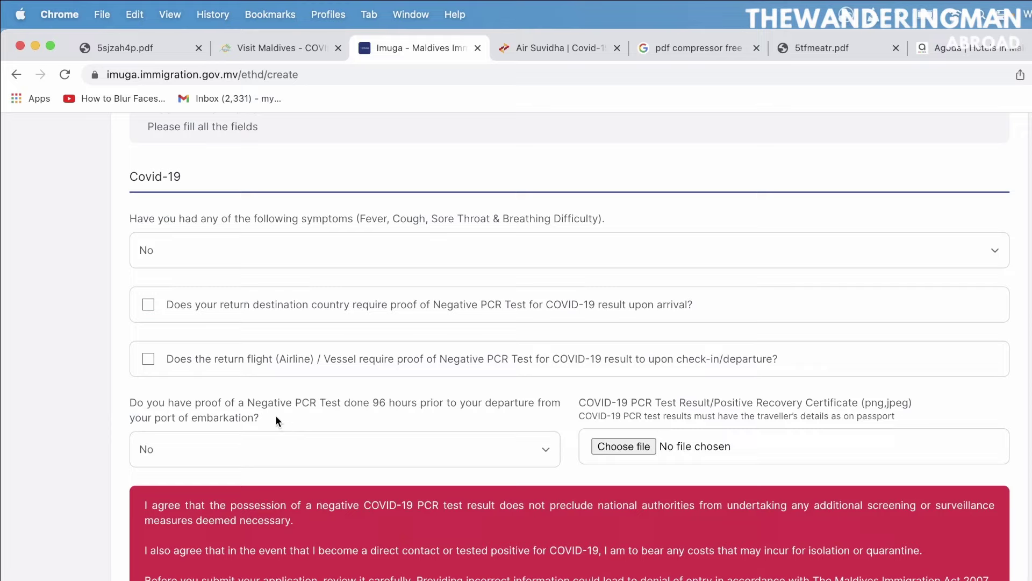
left_click(330, 440)
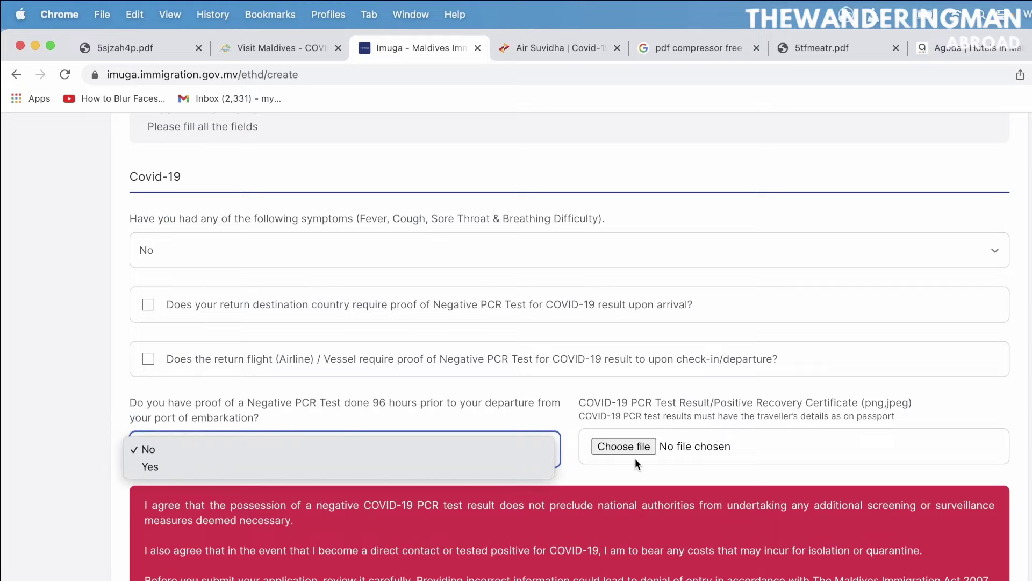
left_click(559, 467)
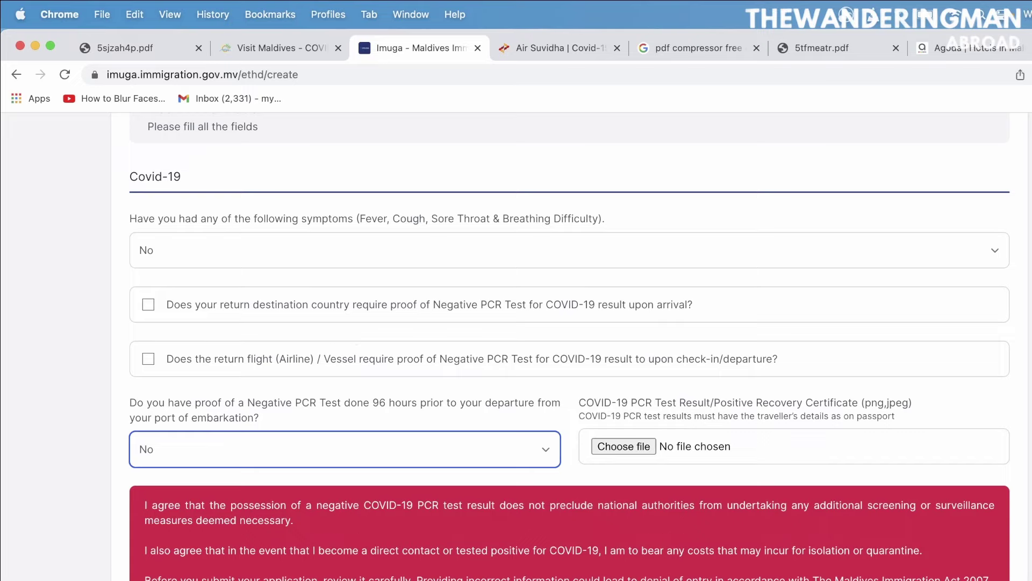
Go back through the departure form to the Arrival and Departure choice and the travel notice above it
scroll(570, 350, "up", 6)
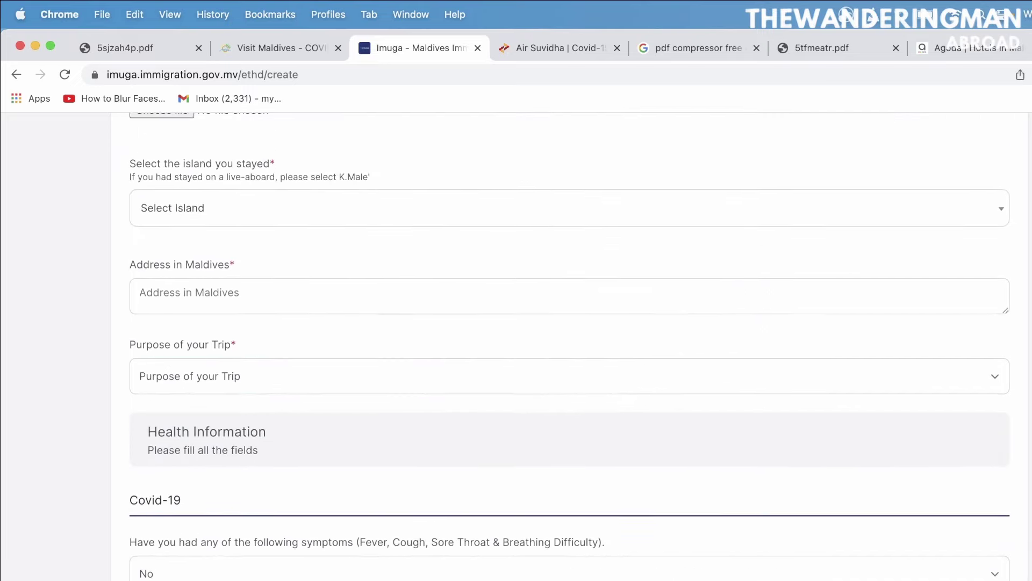
scroll(570, 349, "up", 15)
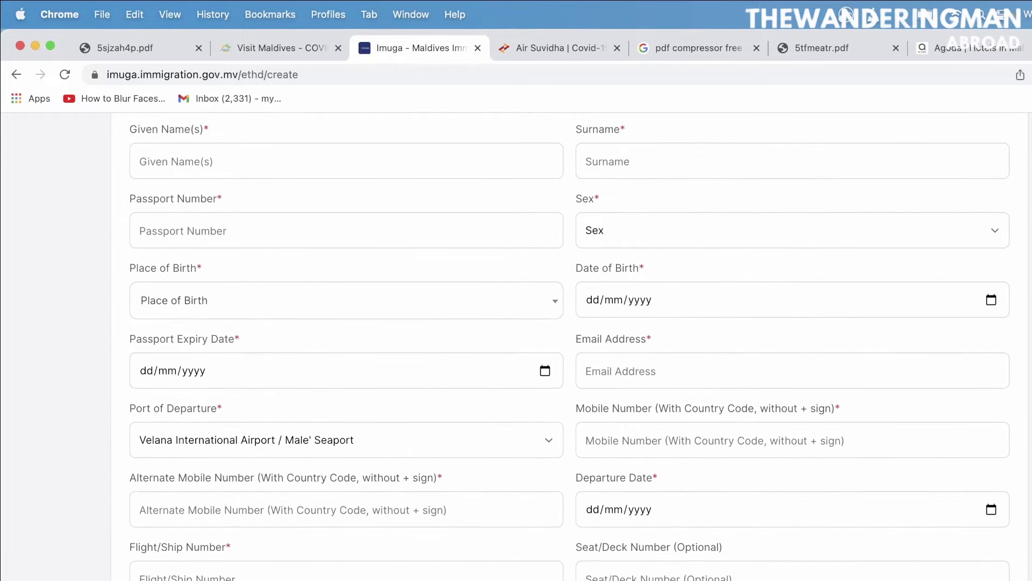
scroll(570, 349, "up", 2)
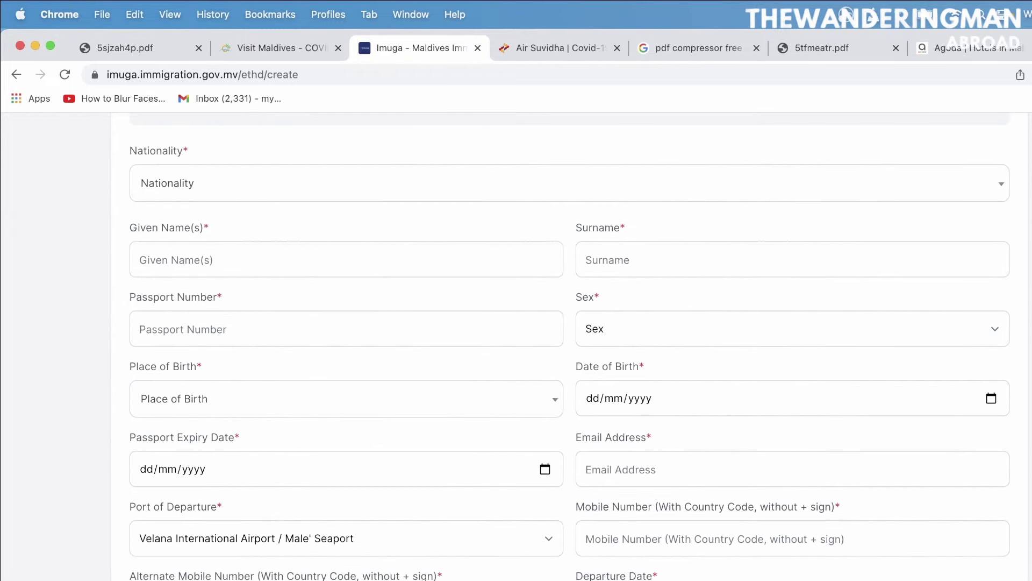
scroll(570, 349, "up", 7)
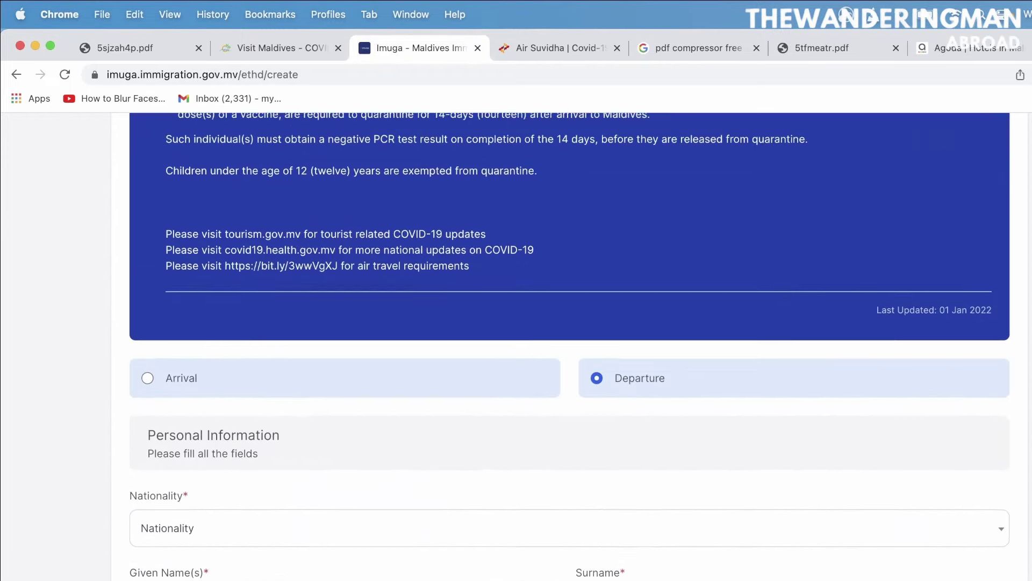
scroll(570, 349, "up", 1)
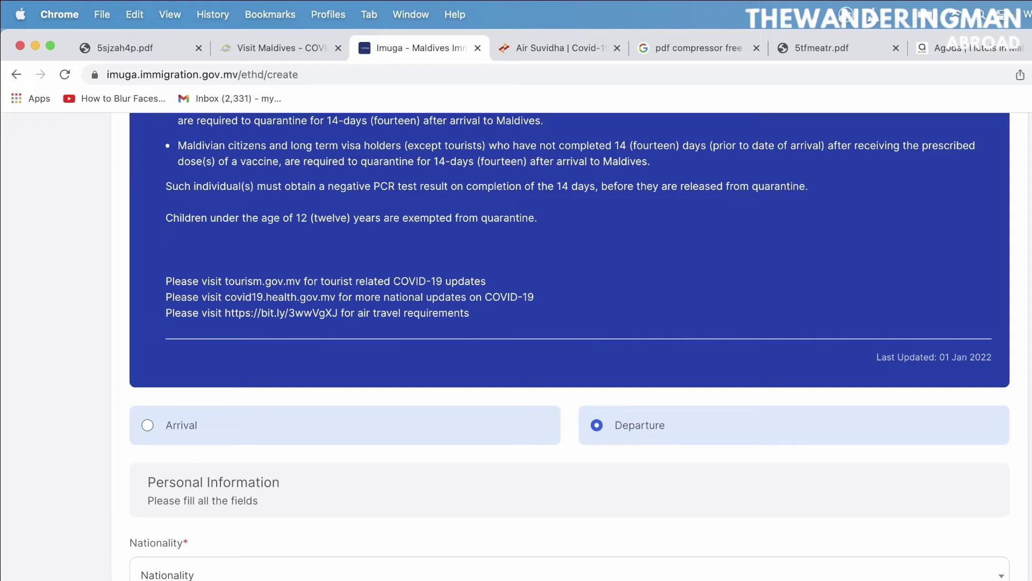
Switch to the Air Suvidha registration form and review its name, date of birth, gender, flight number, seat number and PNR fields
left_click(560, 45)
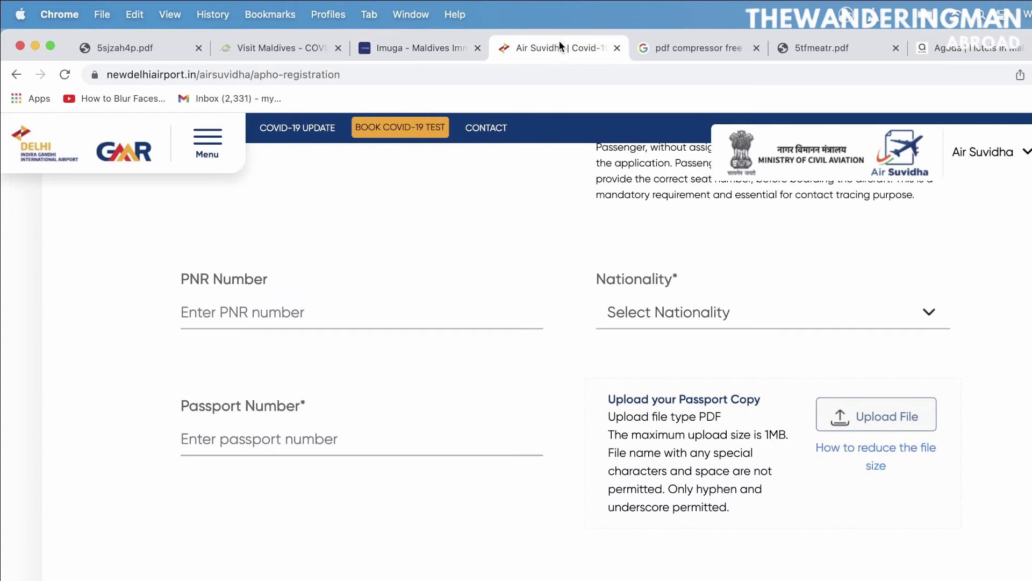
scroll(562, 198, "up", 3)
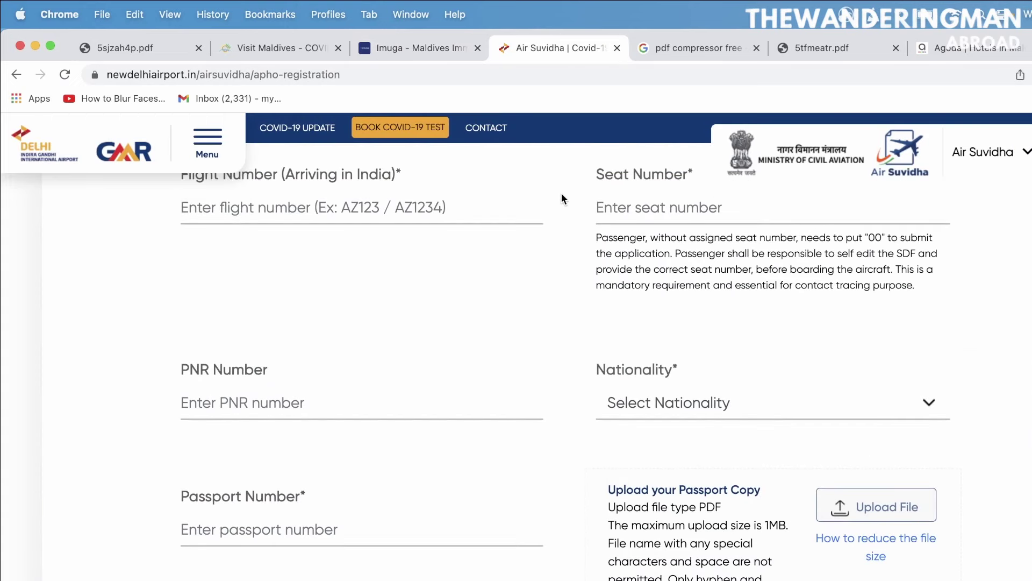
scroll(562, 198, "up", 2)
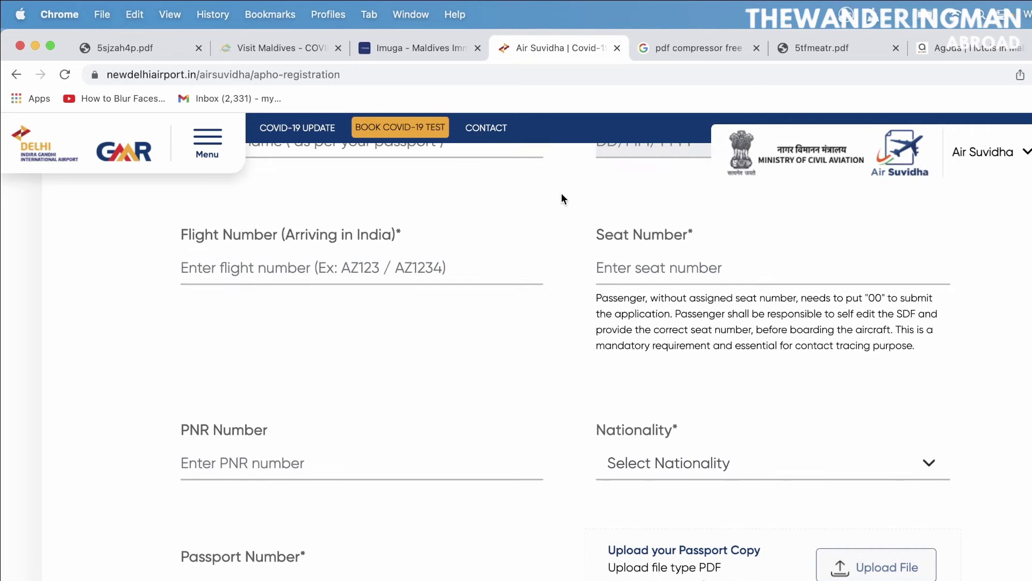
scroll(562, 198, "up", 10)
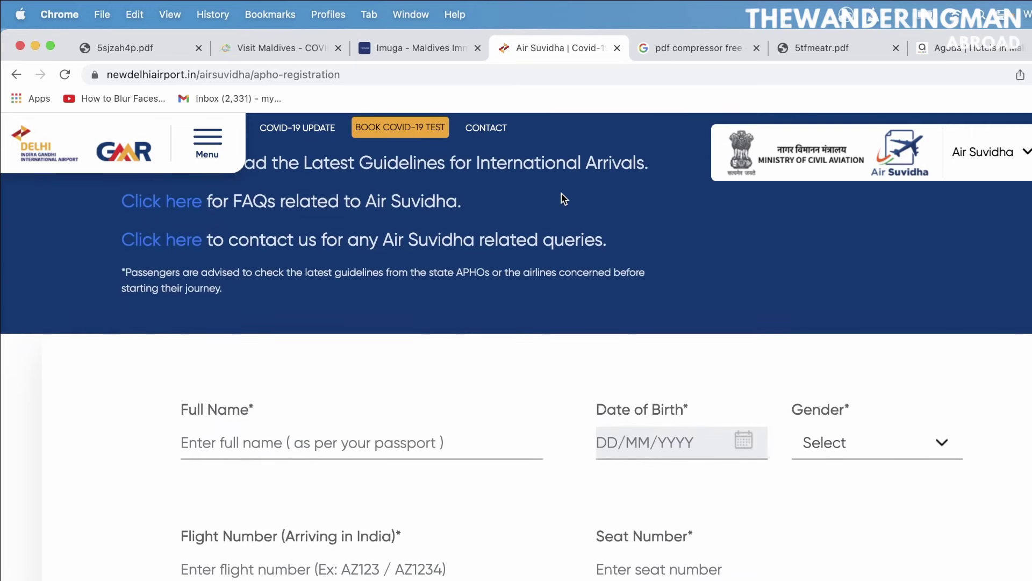
scroll(562, 199, "down", 5)
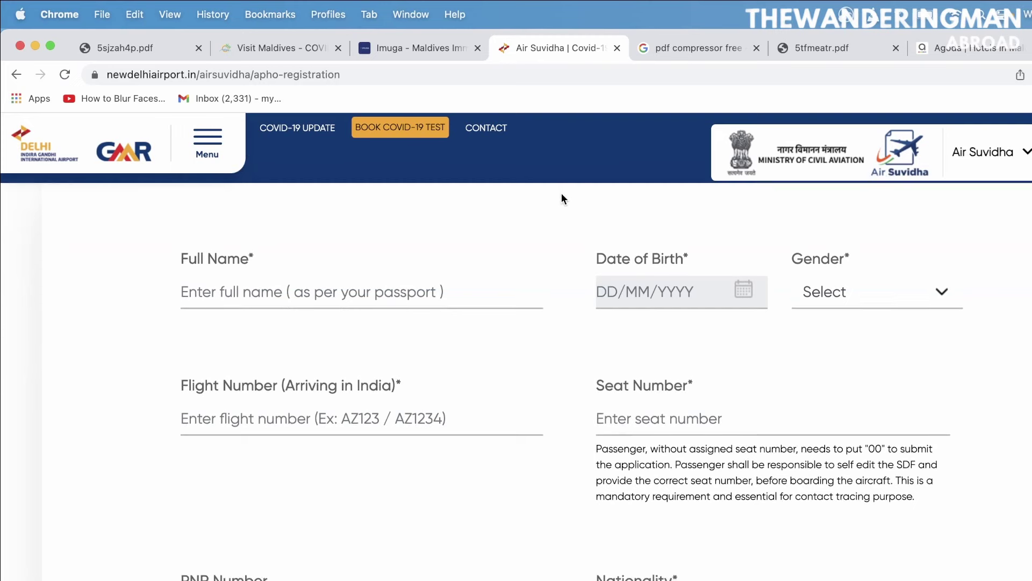
scroll(562, 196, "down", 2)
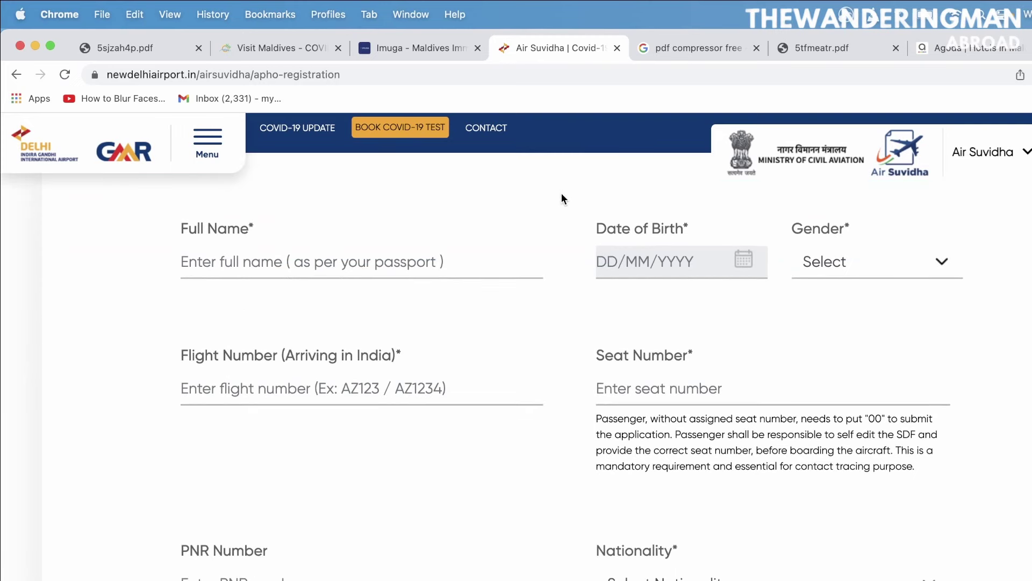
scroll(561, 199, "down", 2)
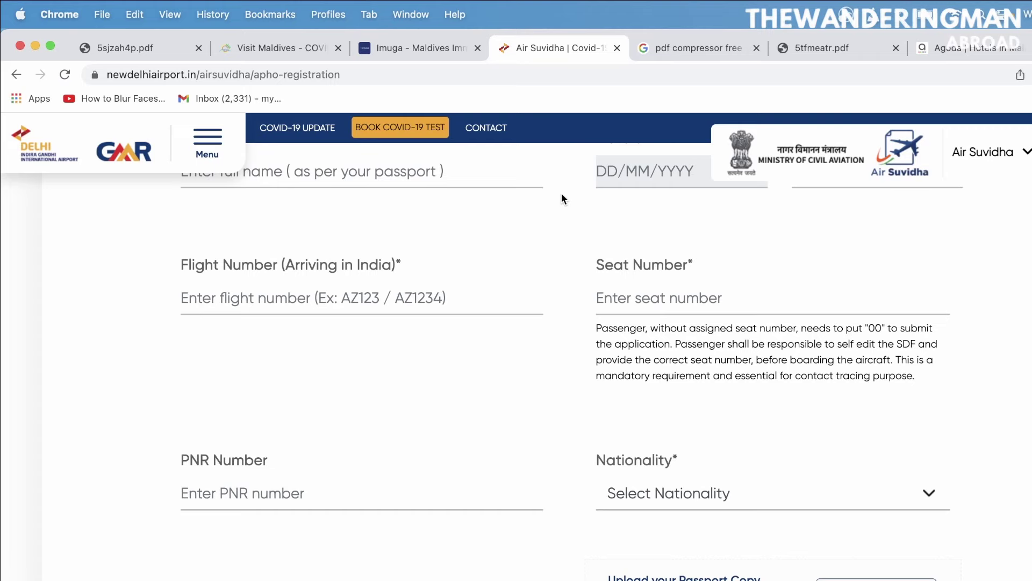
scroll(563, 199, "down", 1)
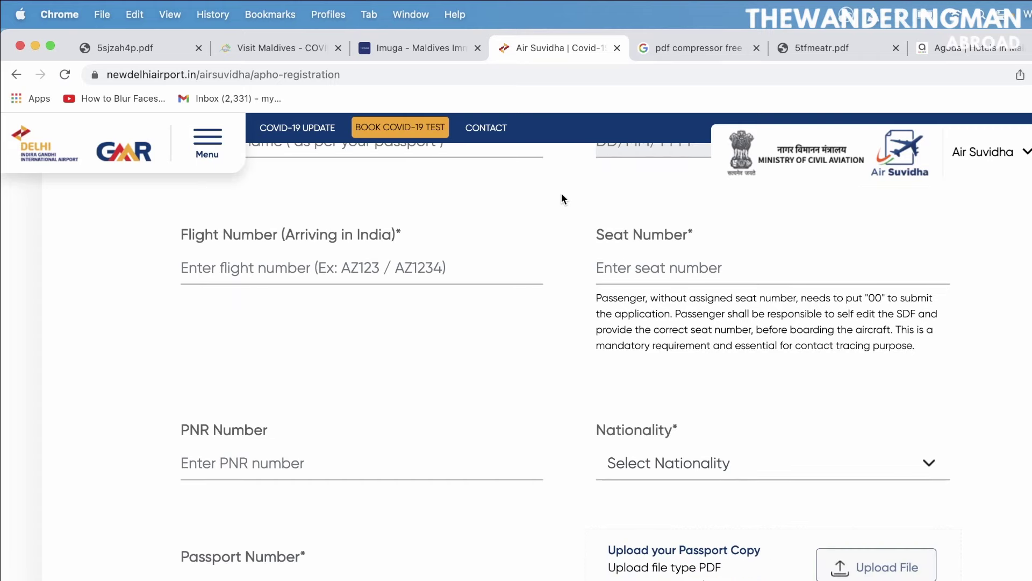
scroll(561, 199, "down", 1)
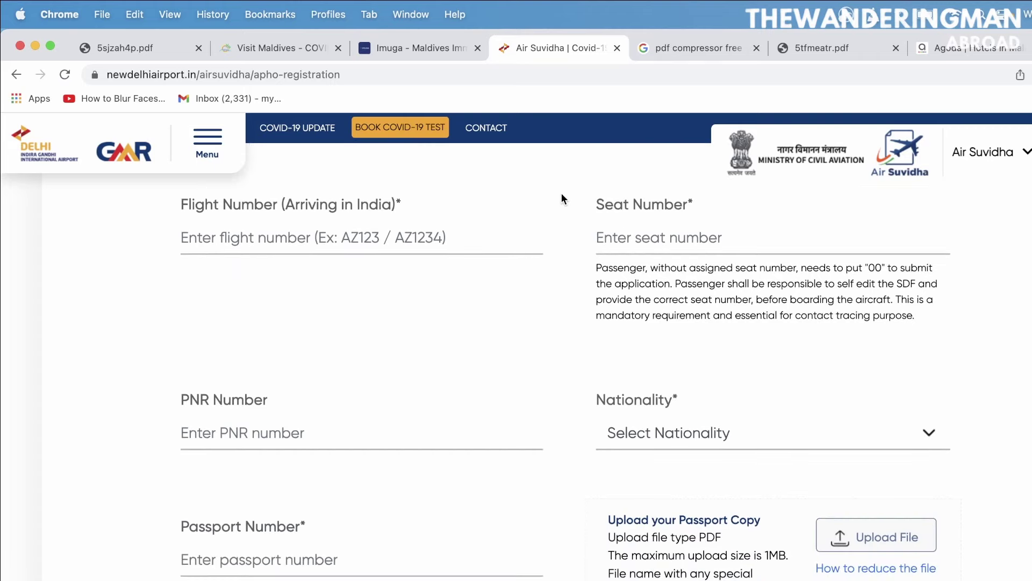
Enter 00 as the seat number and clear the field again
left_click(662, 228)
type("00")
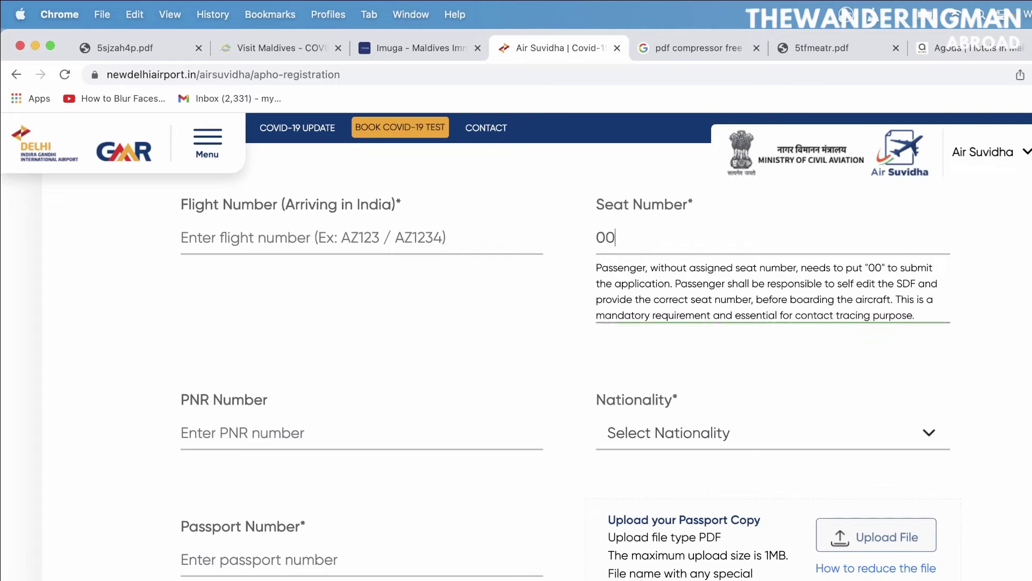
key("BackSpace")
key("BackSpace")
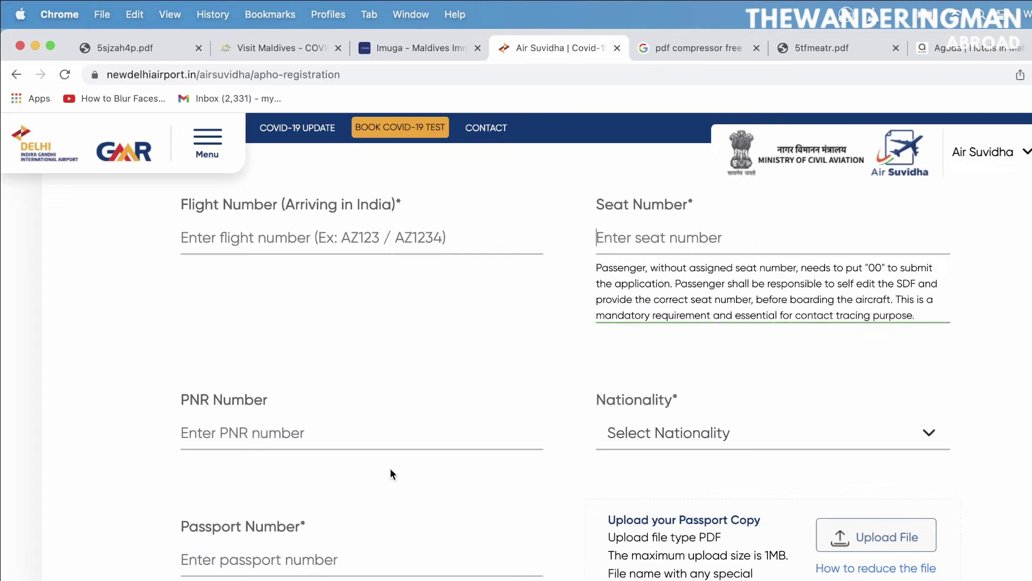
left_click(393, 476)
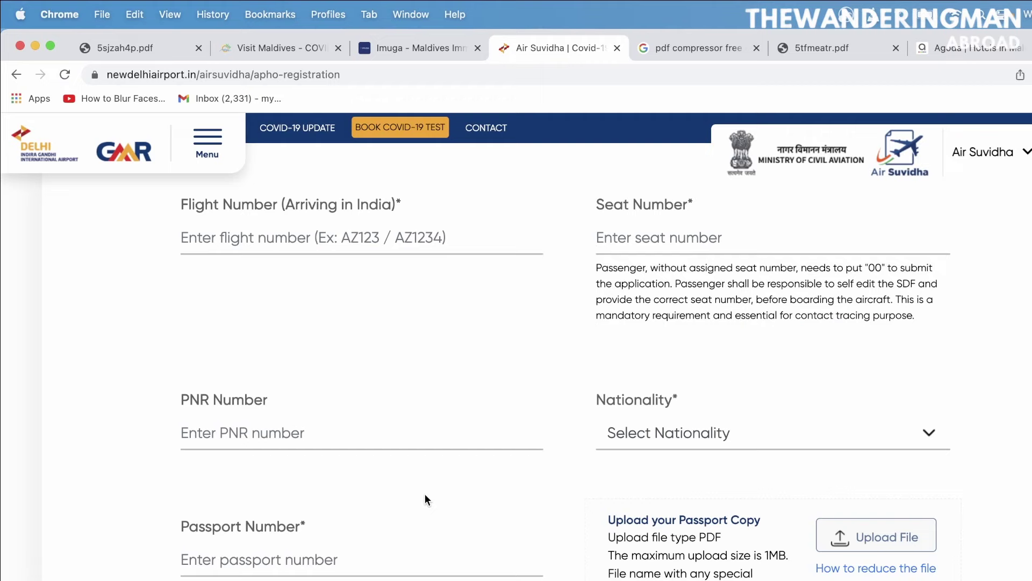
Read the passport copy upload requirements, and open iLovePDF's Compress PDF page from the "pdf compressor free" search results
scroll(425, 496, "down", 3)
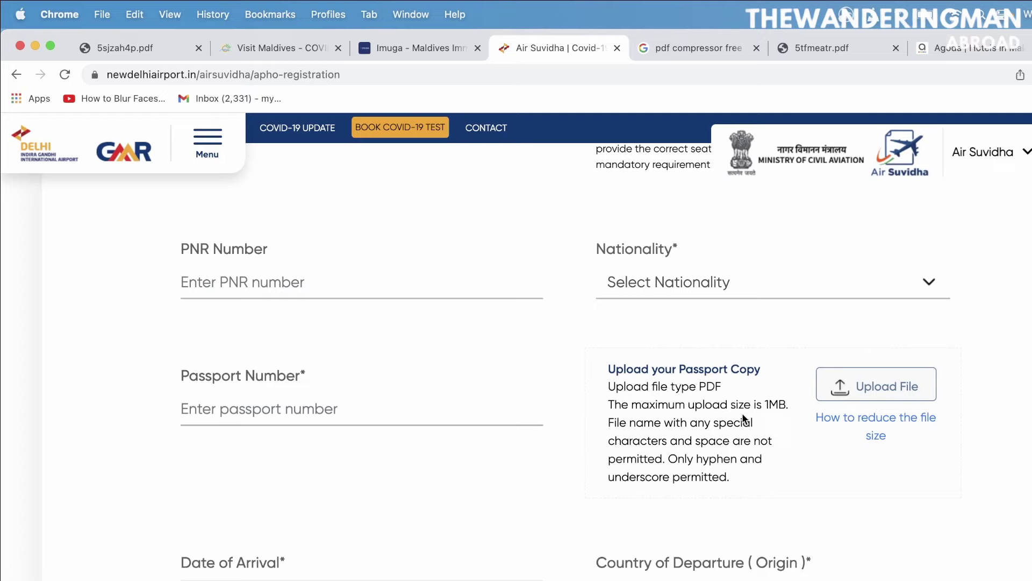
left_click(697, 48)
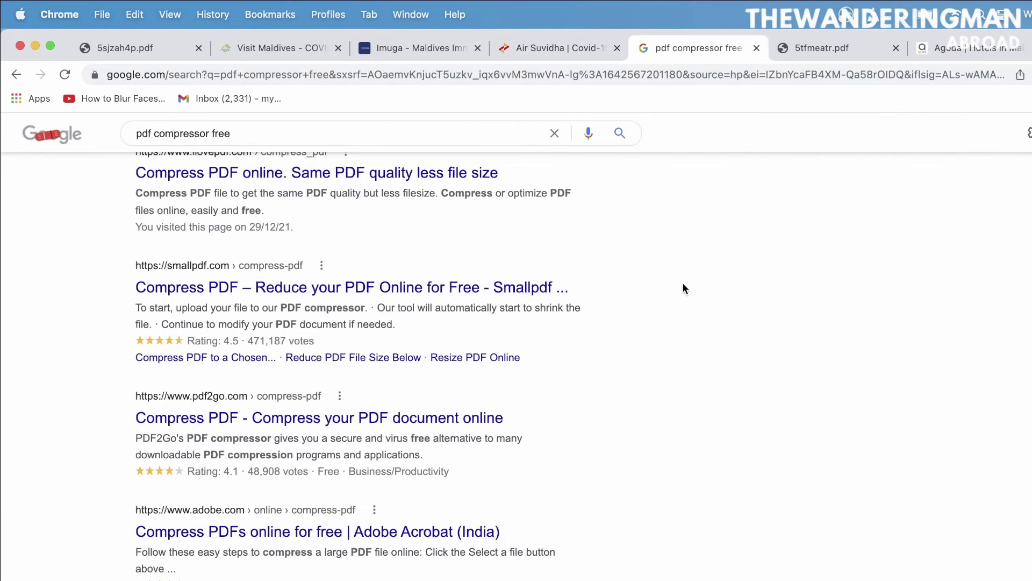
scroll(683, 285, "up", 7)
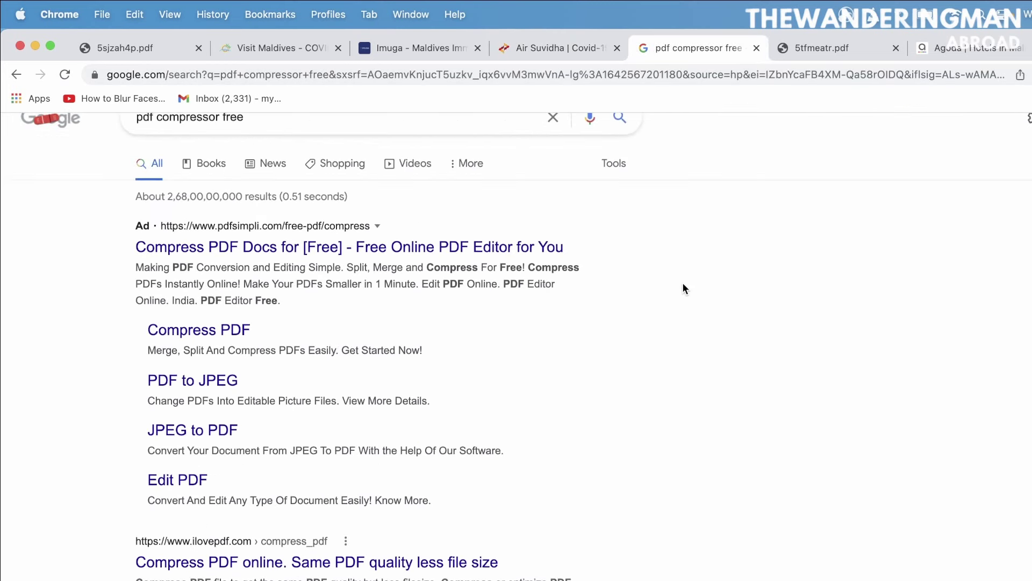
scroll(684, 289, "down", 3)
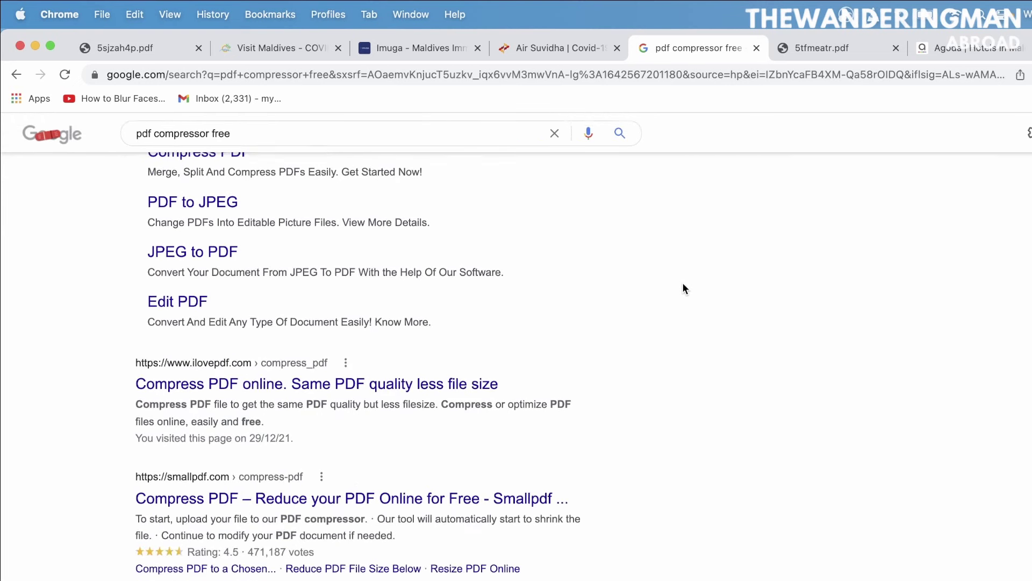
left_click(419, 383)
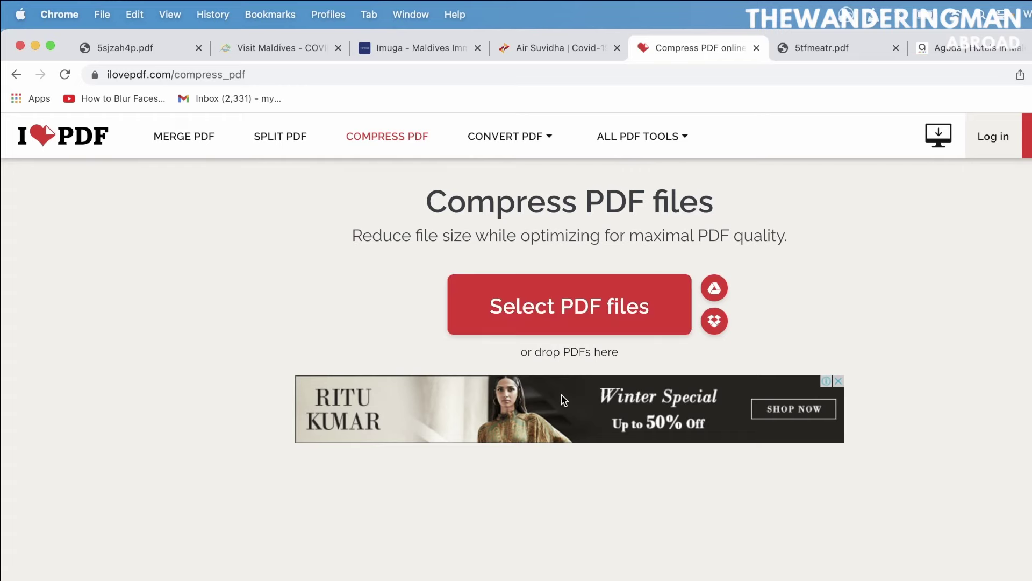
Open the Air Suvidha form's guidance on reducing file size, and view its FAQ page and the PDF Compressor App Store page
left_click(562, 48)
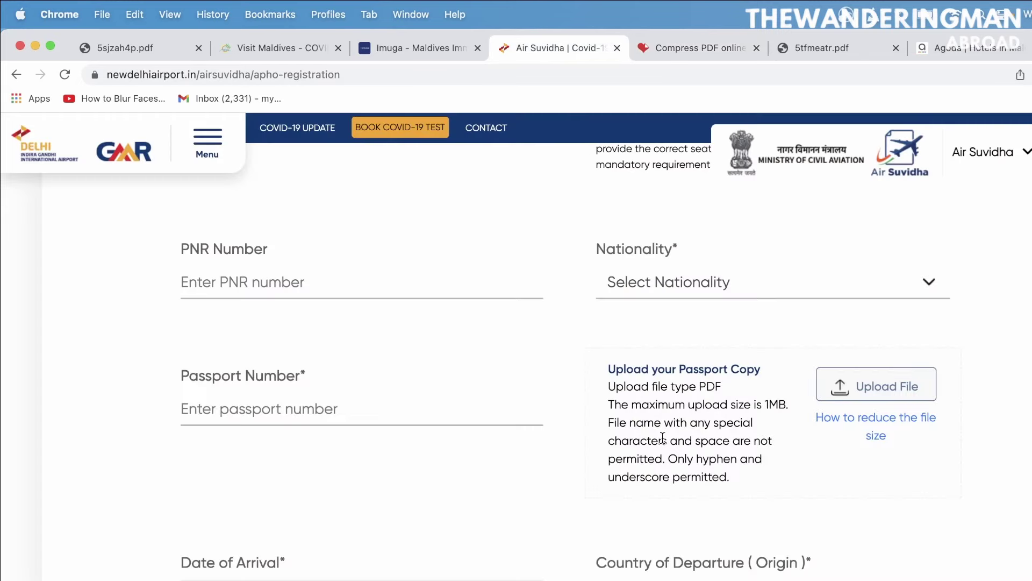
left_click(876, 433)
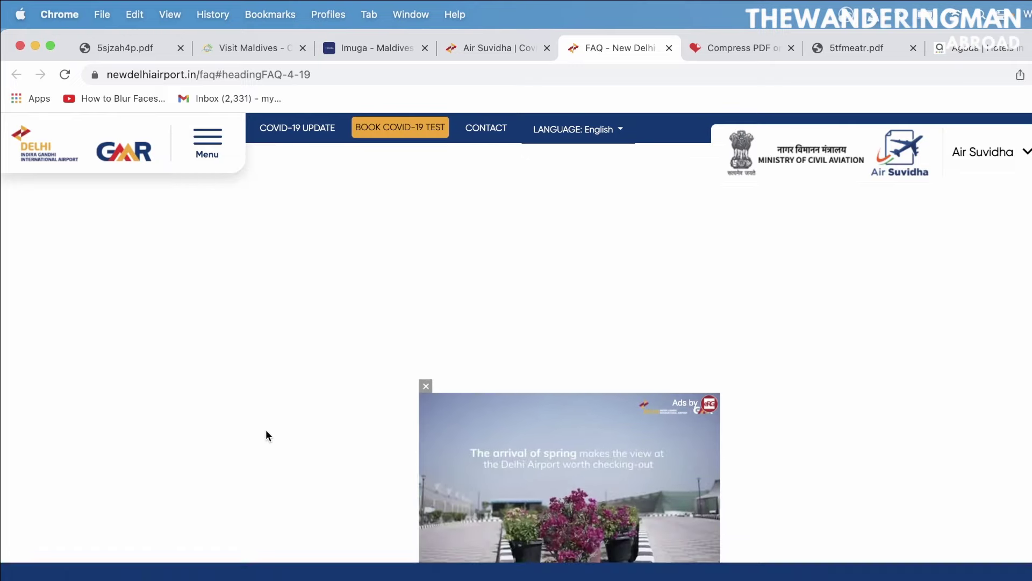
scroll(266, 429, "up", 8)
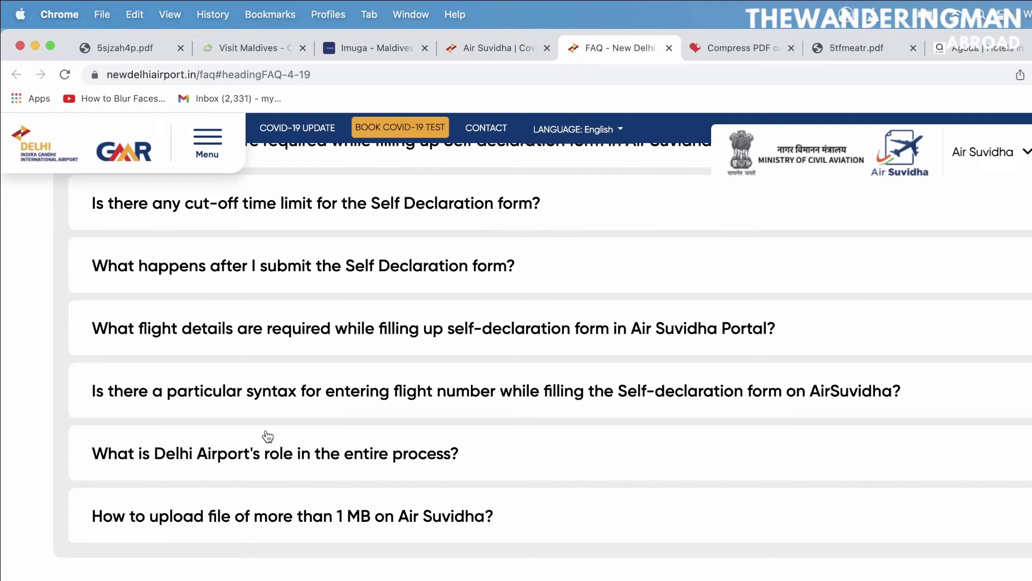
scroll(267, 436, "up", 1)
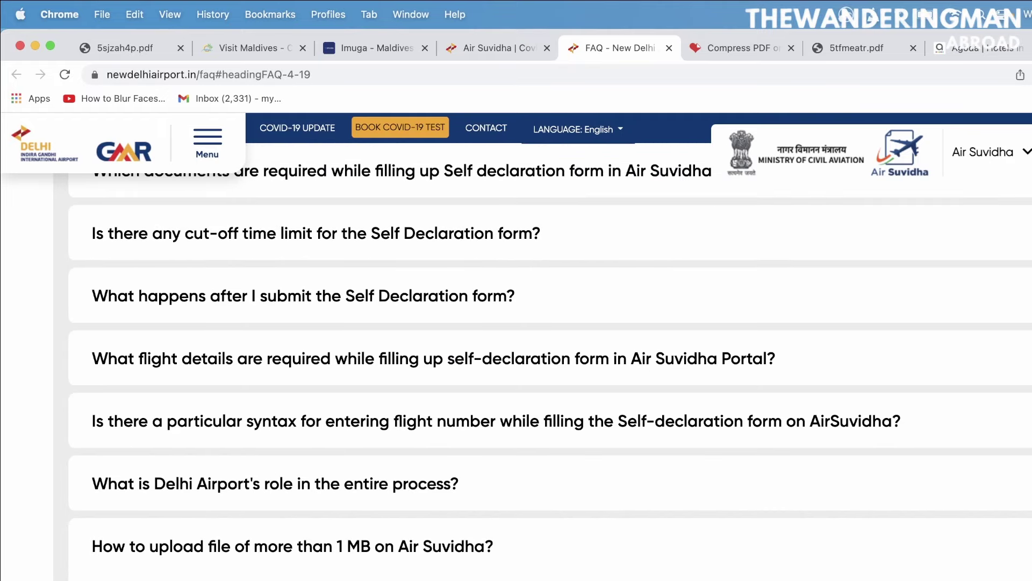
left_click(452, 355)
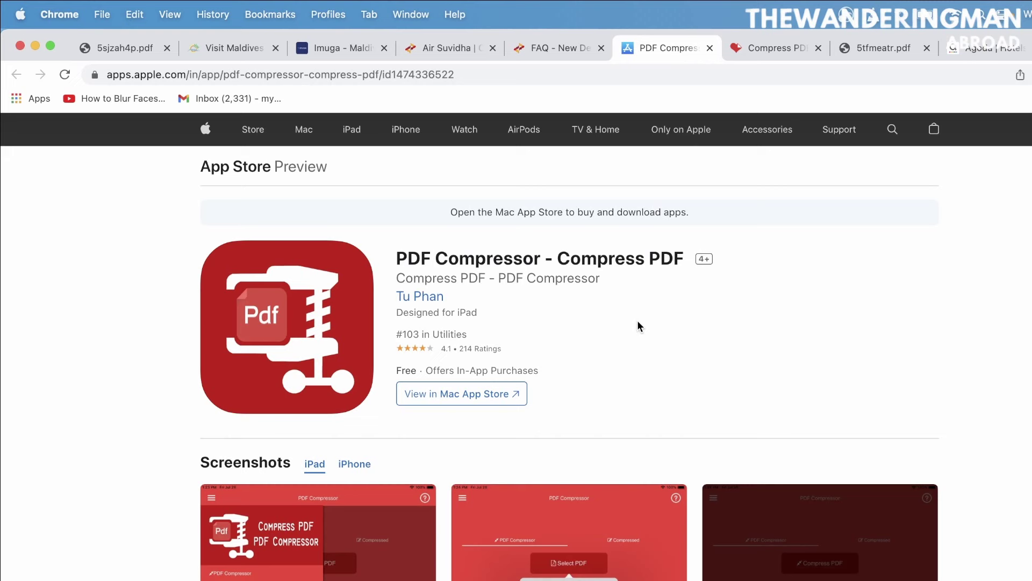
left_click(557, 51)
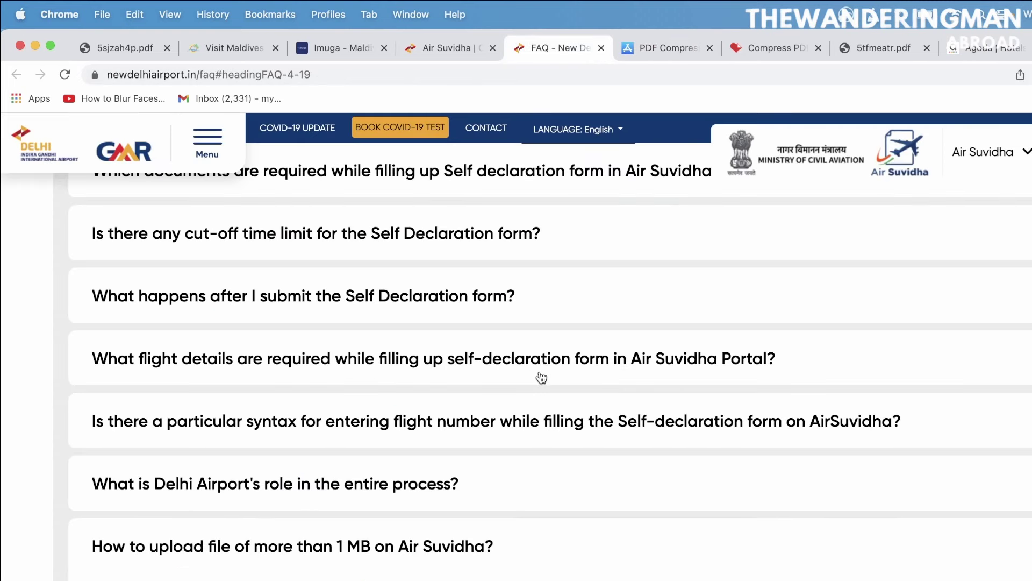
Return to the Air Suvidha form and review the Date of Arrival field and Country of Departure options without choosing one
left_click(460, 56)
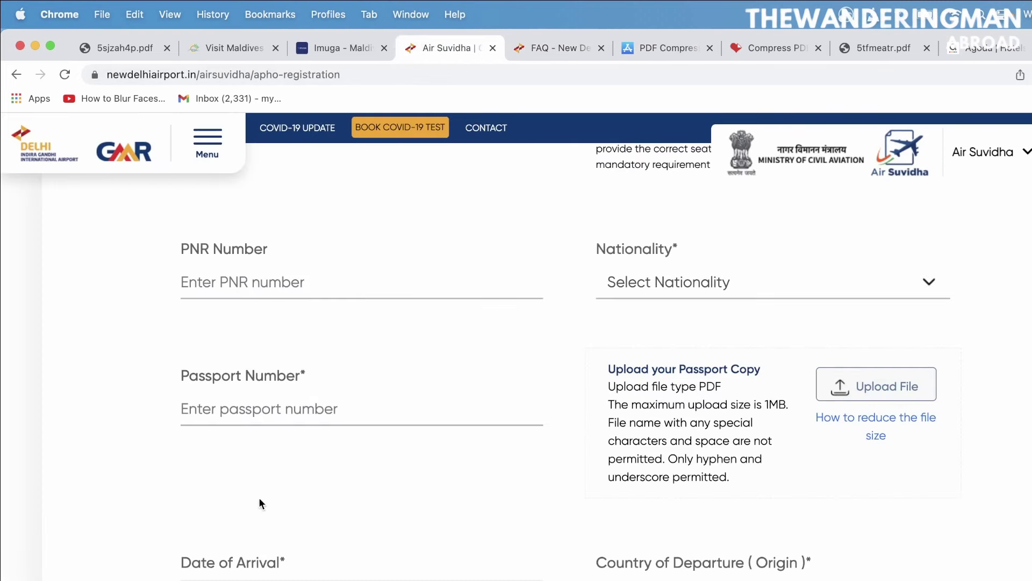
scroll(151, 502, "down", 5)
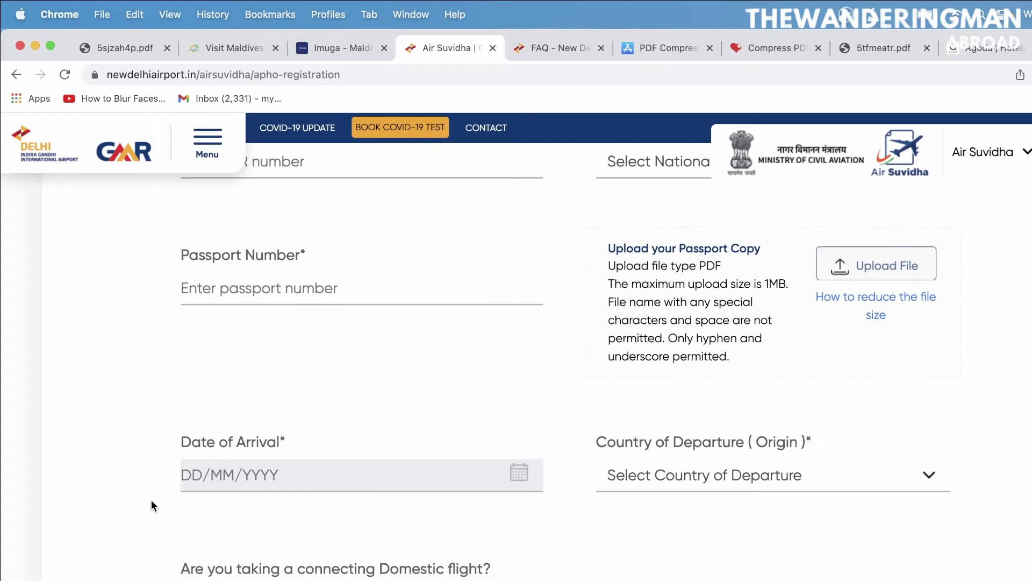
scroll(151, 505, "down", 1)
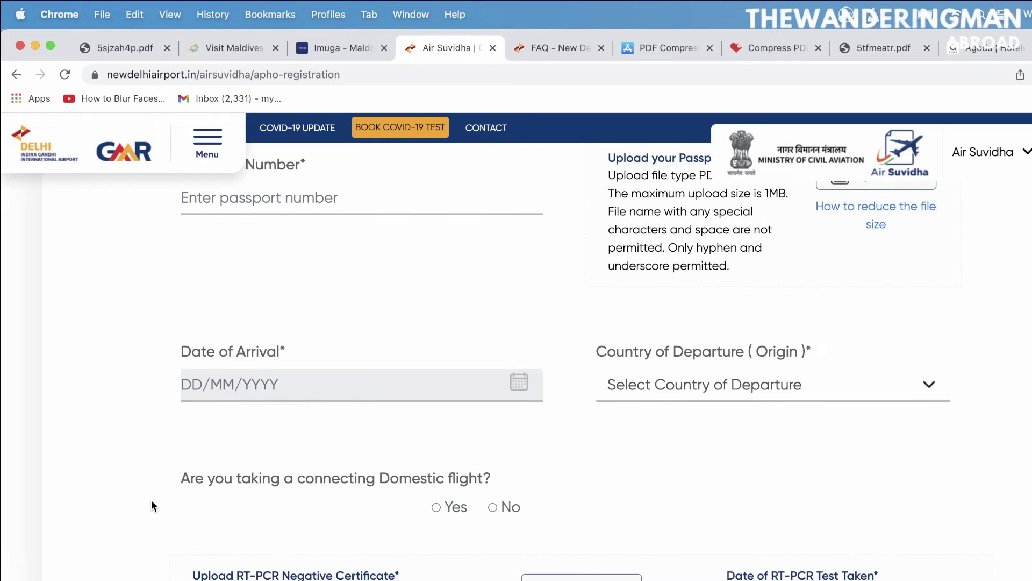
left_click(787, 378)
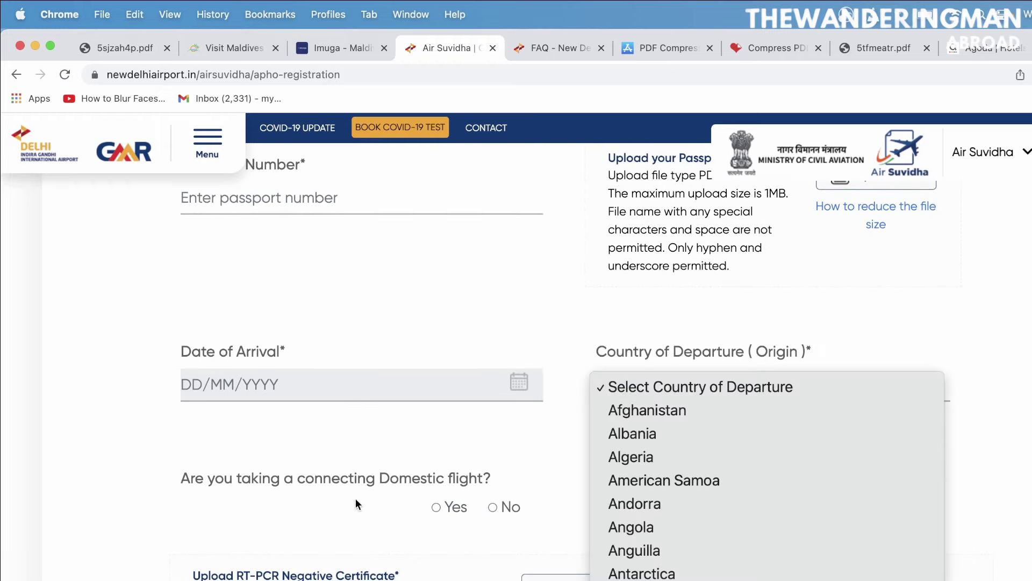
left_click(336, 461)
key("Down")
key("Down")
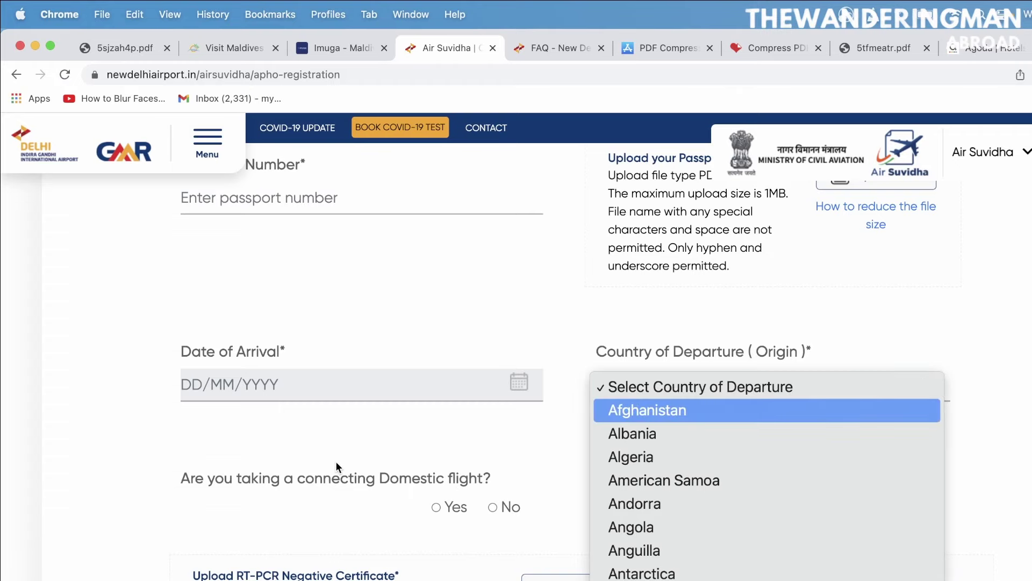
key("Escape")
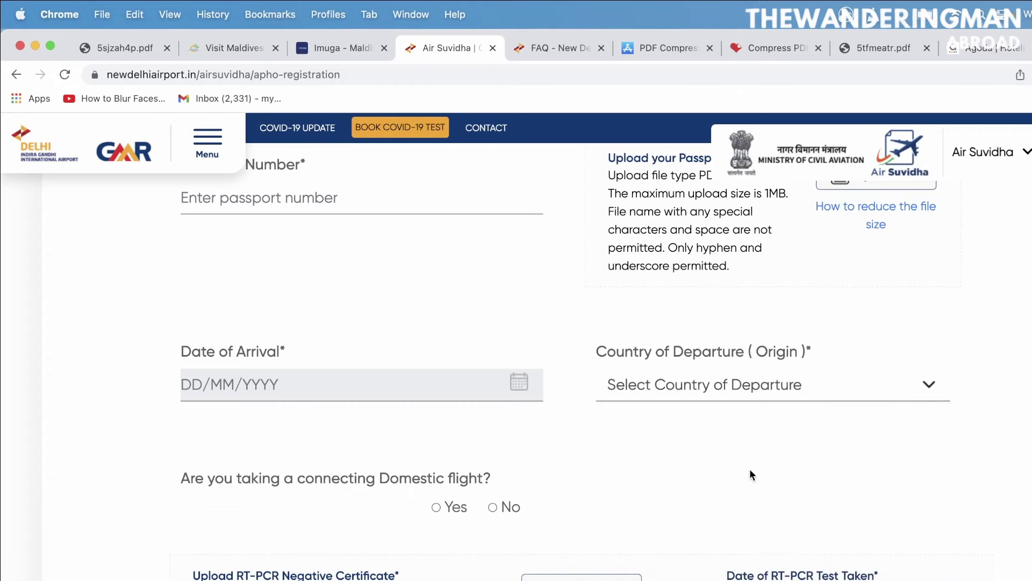
Read the connecting domestic flight question and the RT-PCR and vaccination certificate upload requirements with their date fields
scroll(517, 360, "down", 5)
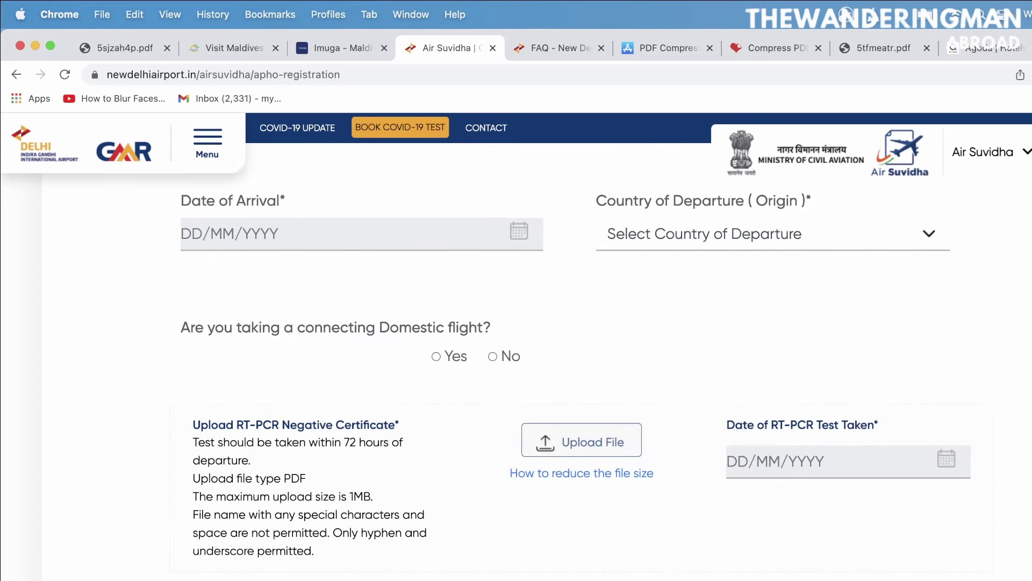
scroll(516, 361, "down", 4)
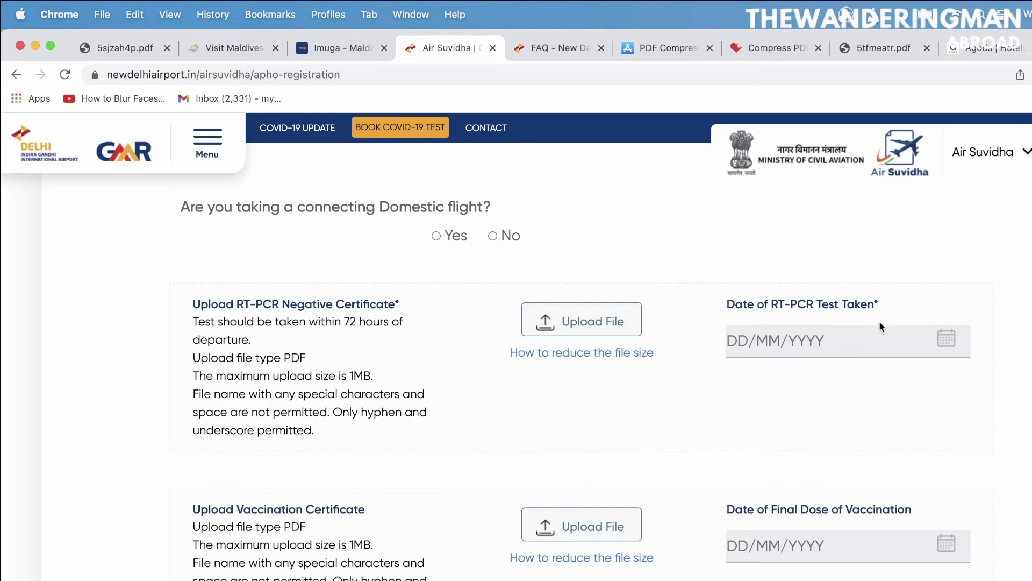
scroll(418, 535, "down", 3)
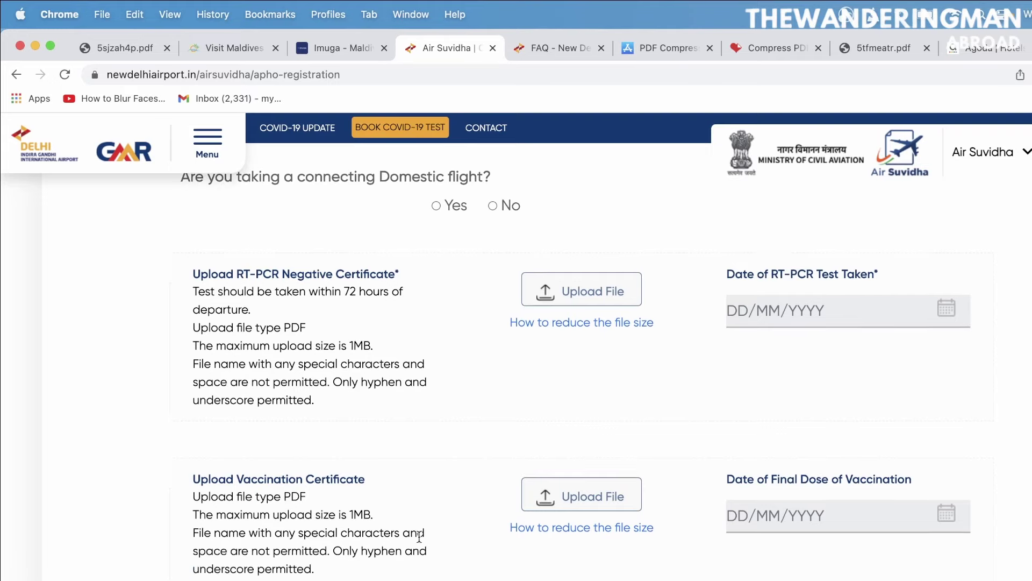
scroll(418, 541, "down", 2)
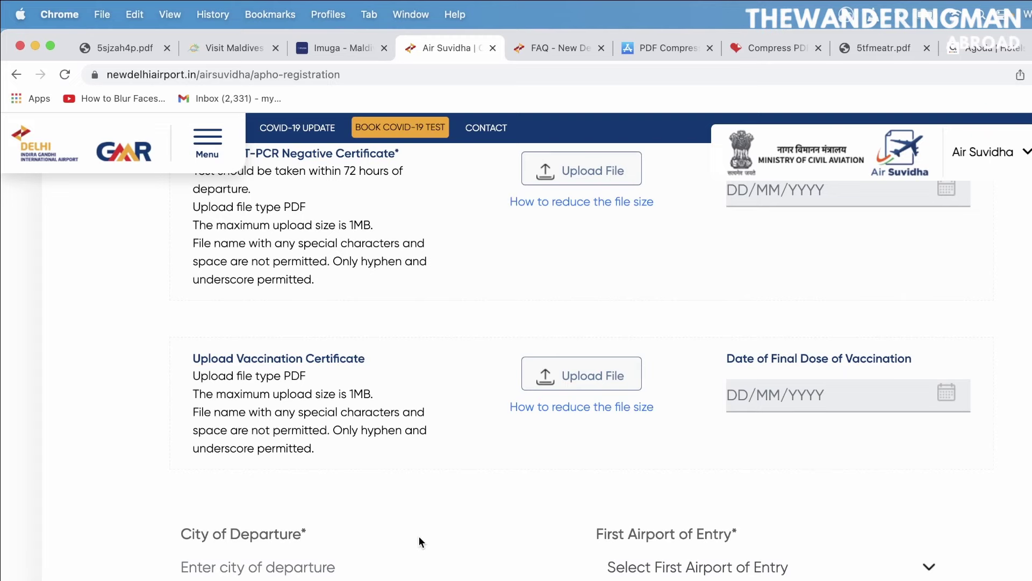
Review the City of Departure and final destination fields, and view the First Airport of Entry options
scroll(418, 537, "down", 3)
scroll(418, 541, "down", 4)
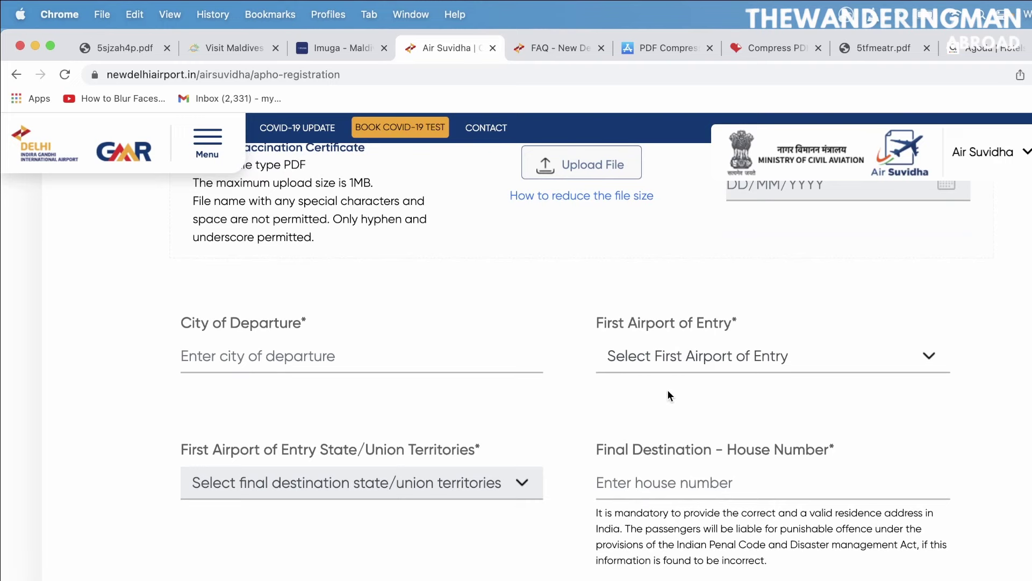
left_click(669, 360)
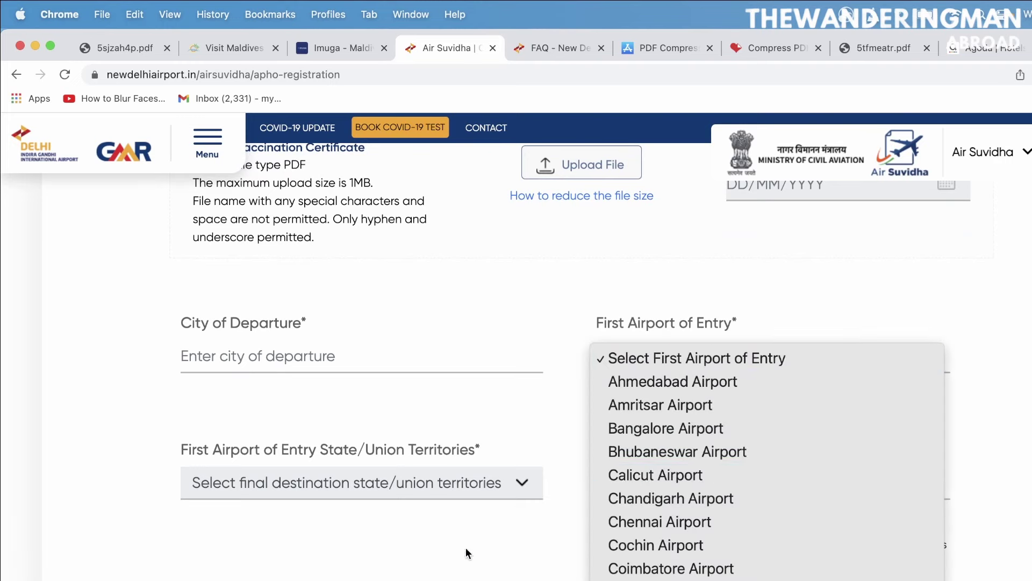
Close the First Airport of Entry list without choosing one, and review the final destination address and contact detail fields
left_click(446, 562)
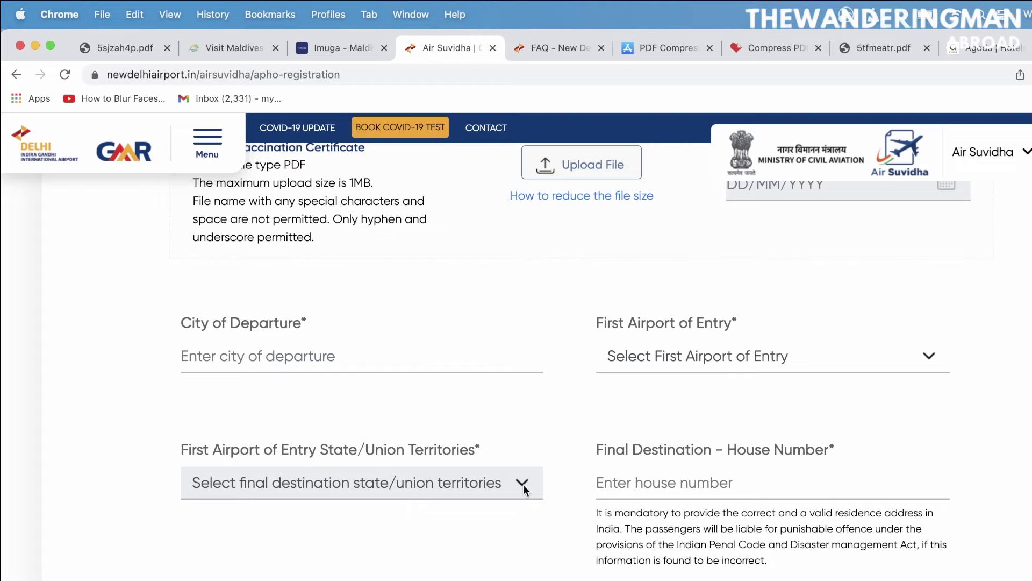
scroll(554, 577, "down", 3)
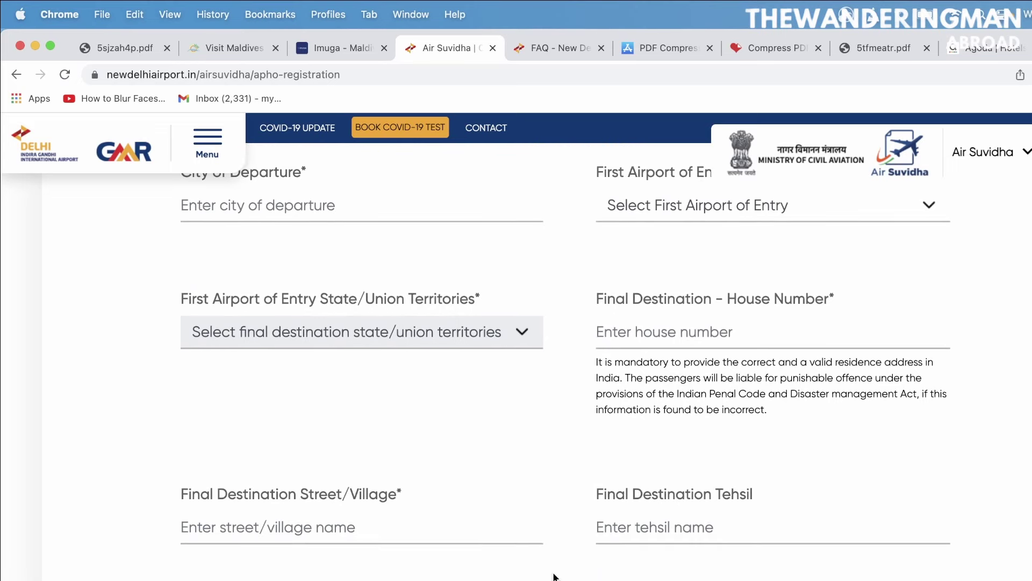
scroll(554, 577, "down", 4)
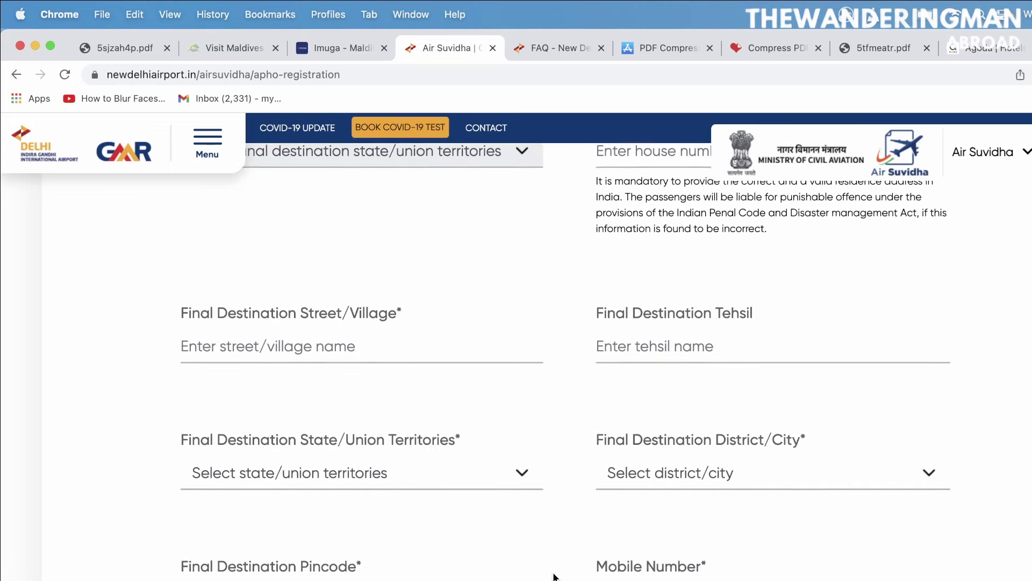
scroll(554, 576, "down", 6)
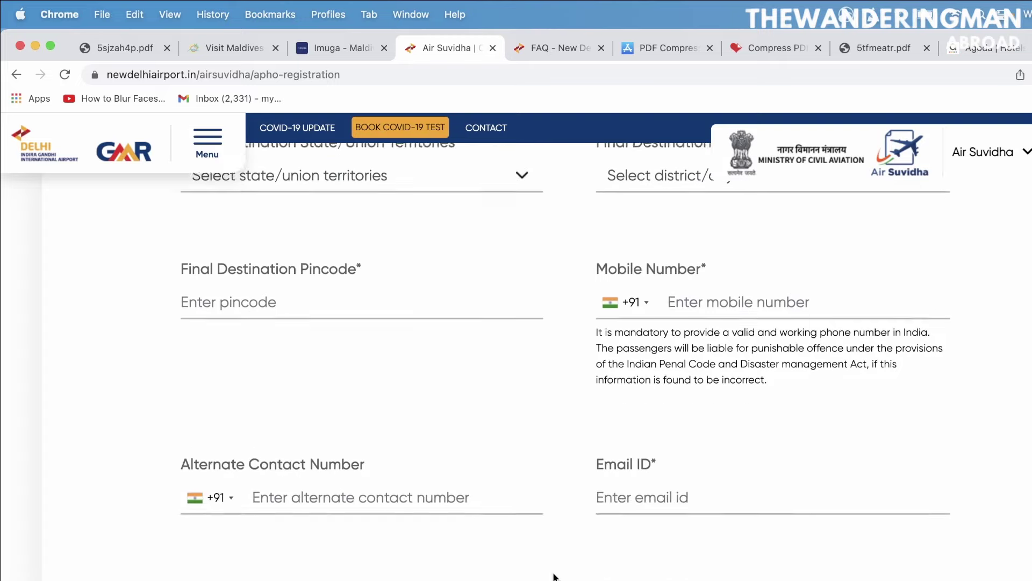
scroll(554, 577, "down", 4)
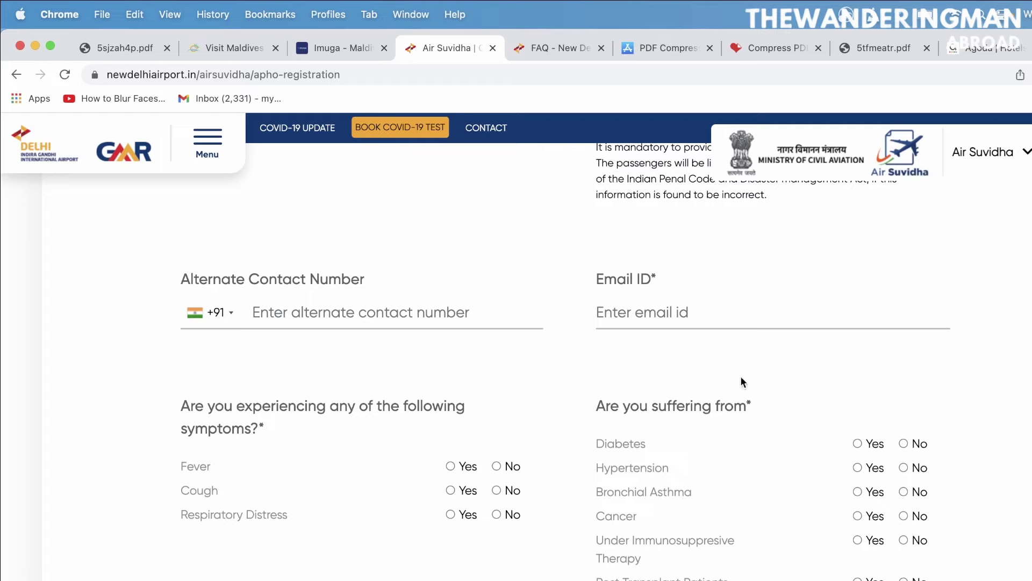
Review the symptom and illness questions, the countries visited in the last 14 days list, the passenger count and the agreement checkboxes
scroll(516, 360, "down", 5)
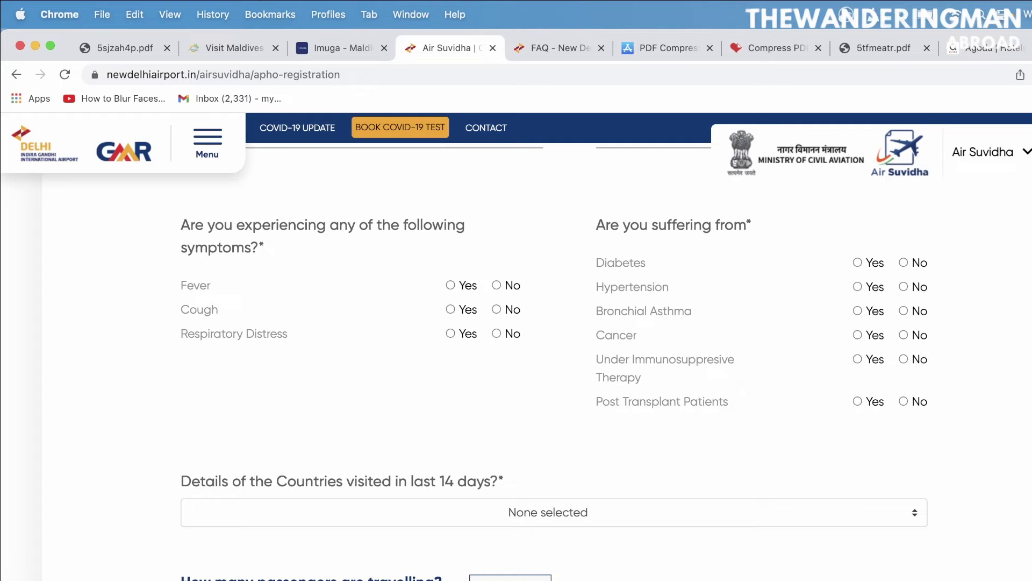
left_click(570, 517)
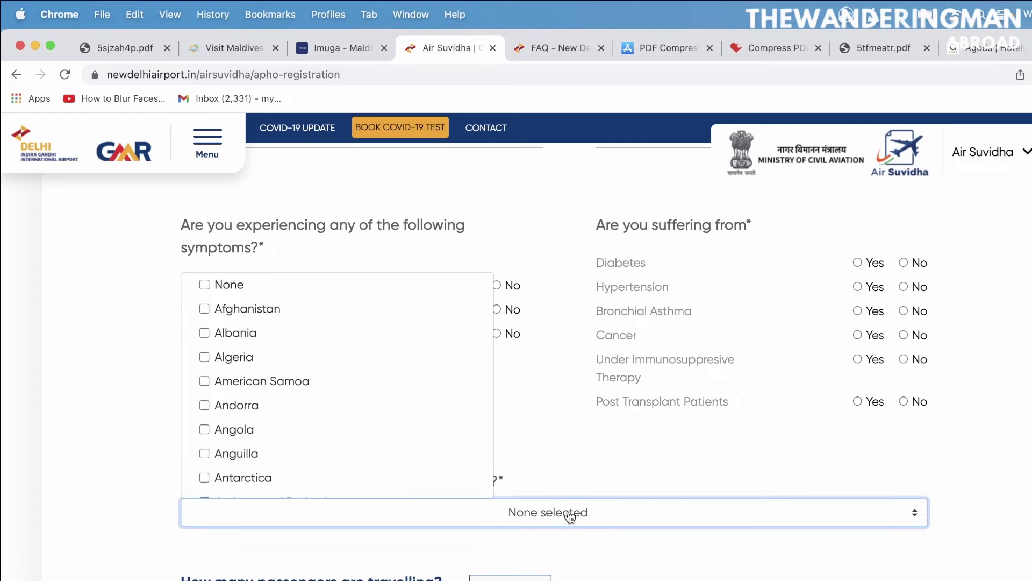
left_click(626, 534)
scroll(627, 534, "down", 3)
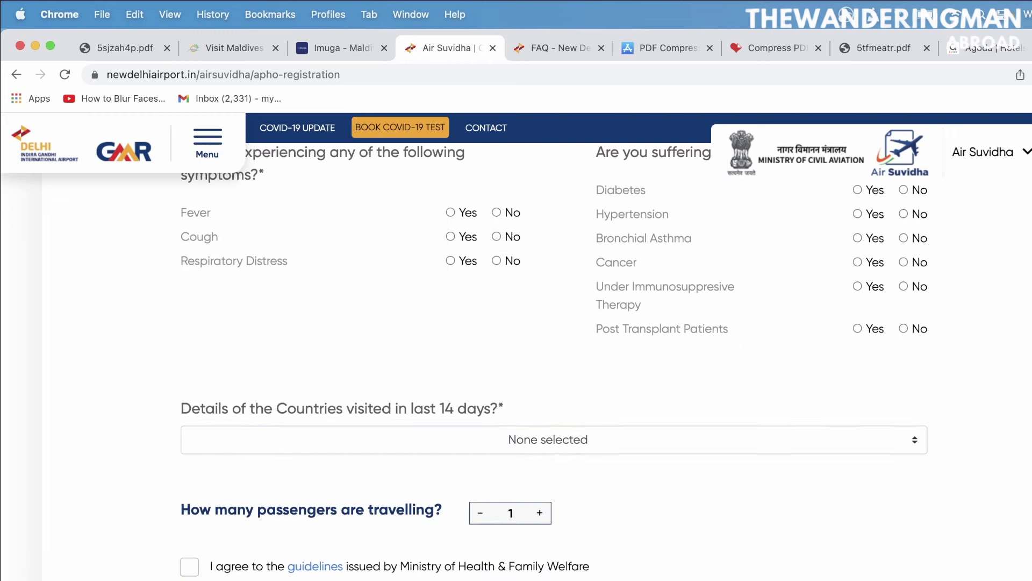
scroll(555, 363, "down", 5)
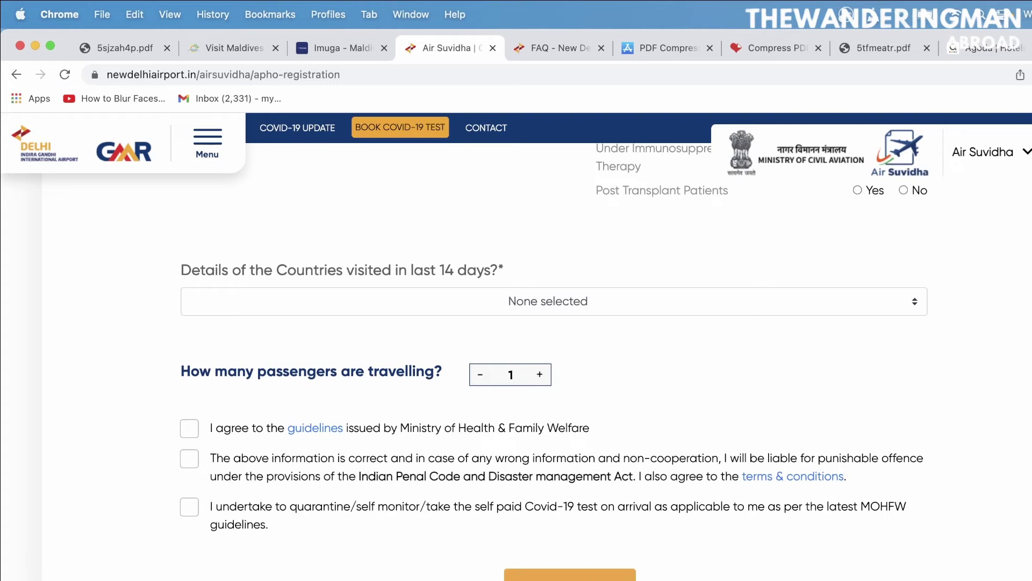
Go back over the final destination and contact fields, and recheck the health questions through to the declarations
scroll(554, 360, "up", 4)
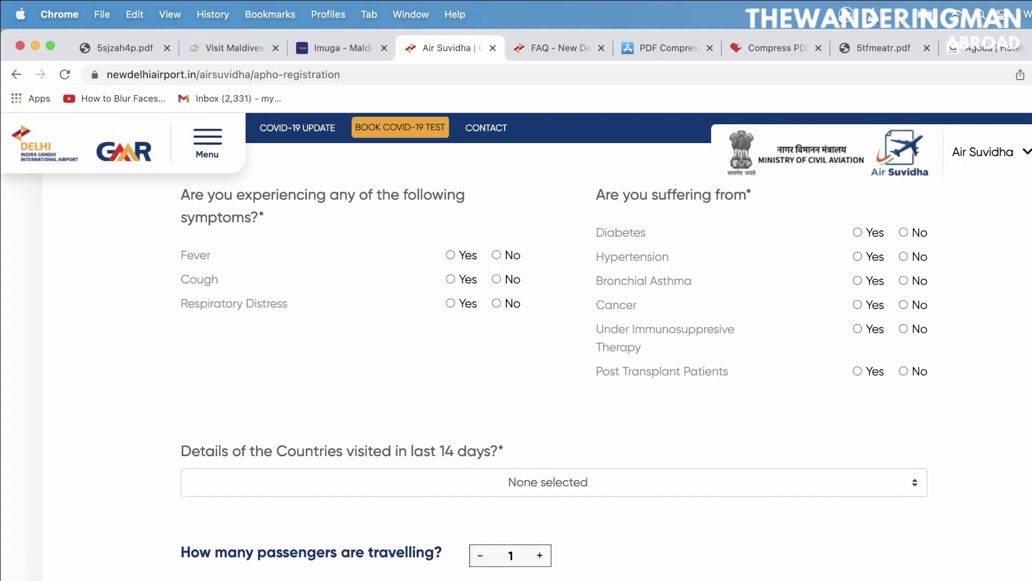
scroll(554, 361, "up", 10)
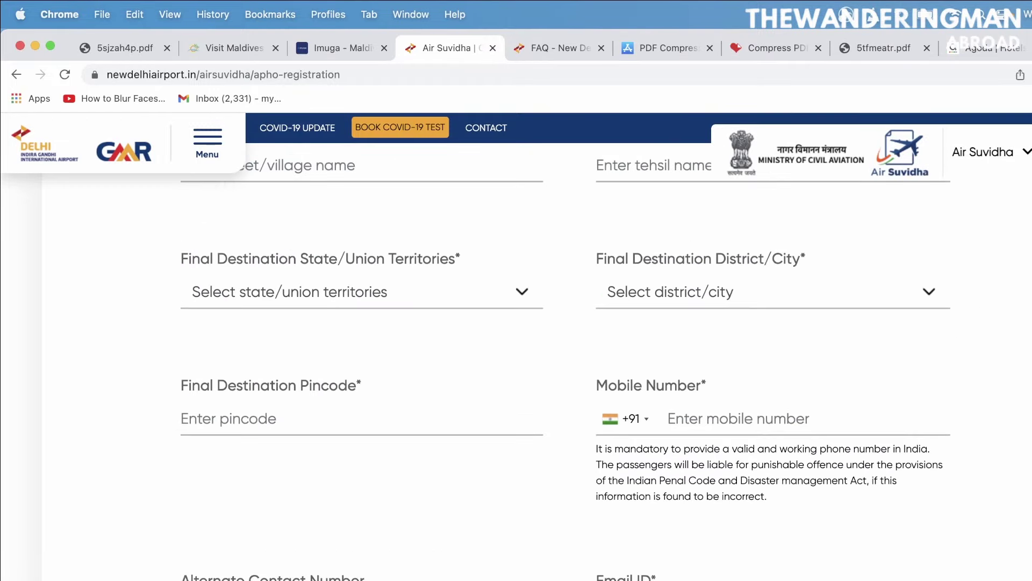
scroll(554, 361, "up", 4)
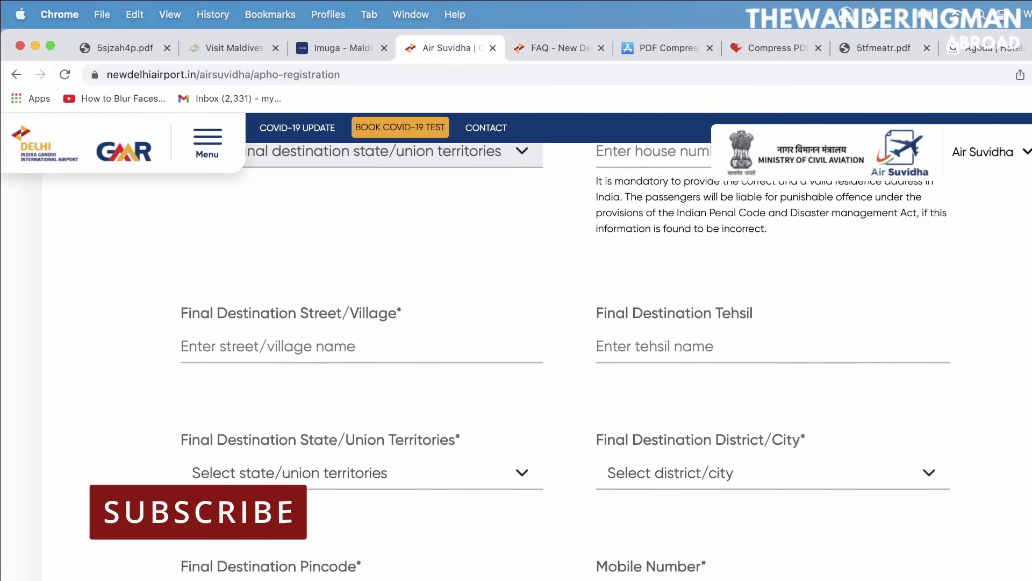
scroll(554, 360, "down", 12)
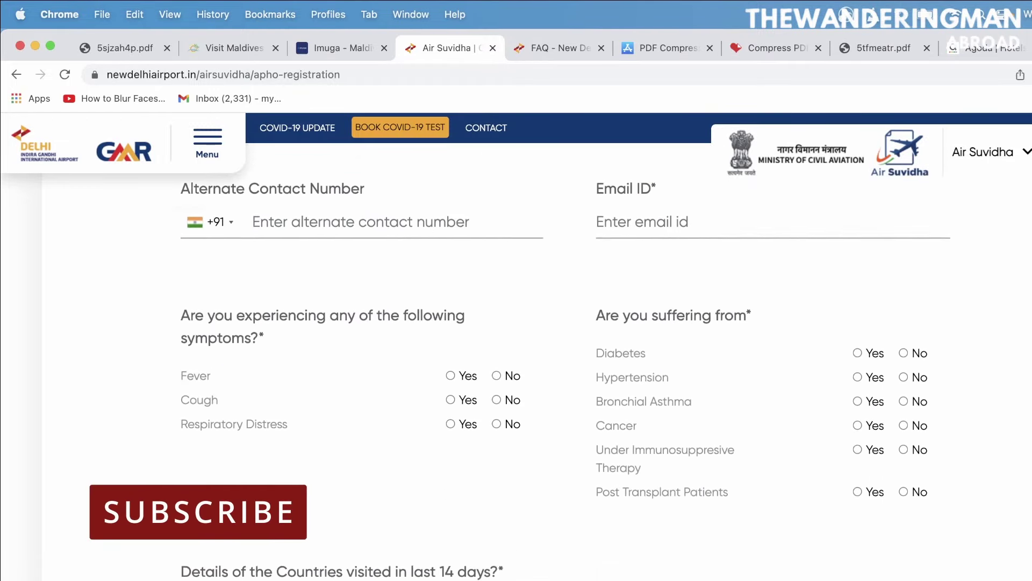
scroll(553, 360, "down", 5)
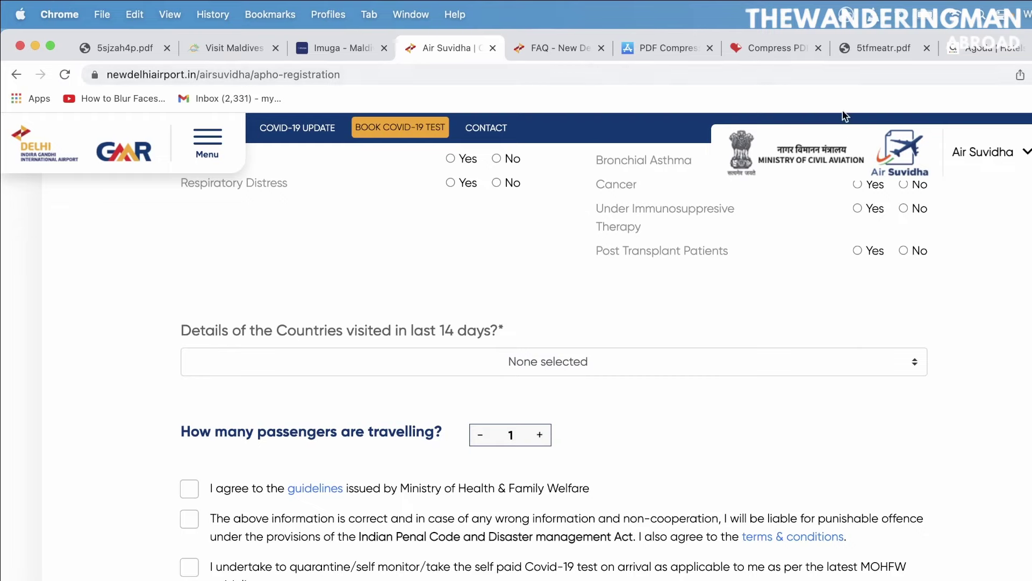
Switch to the 5tfmeatr.pdf document and read its Ministry of Tourism heading on approved opening dates of tourist facilities
left_click(875, 46)
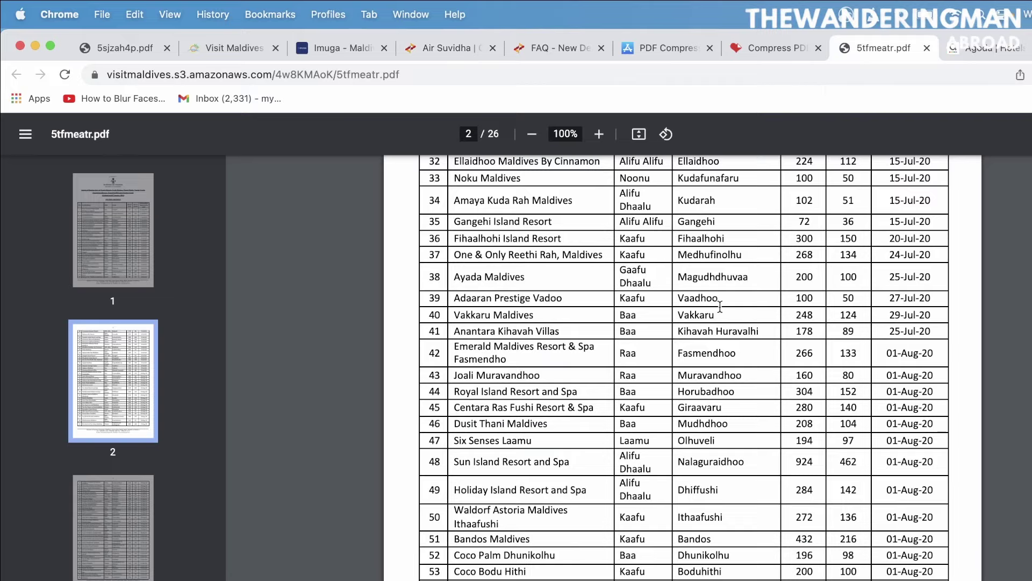
scroll(571, 310, "up", 2)
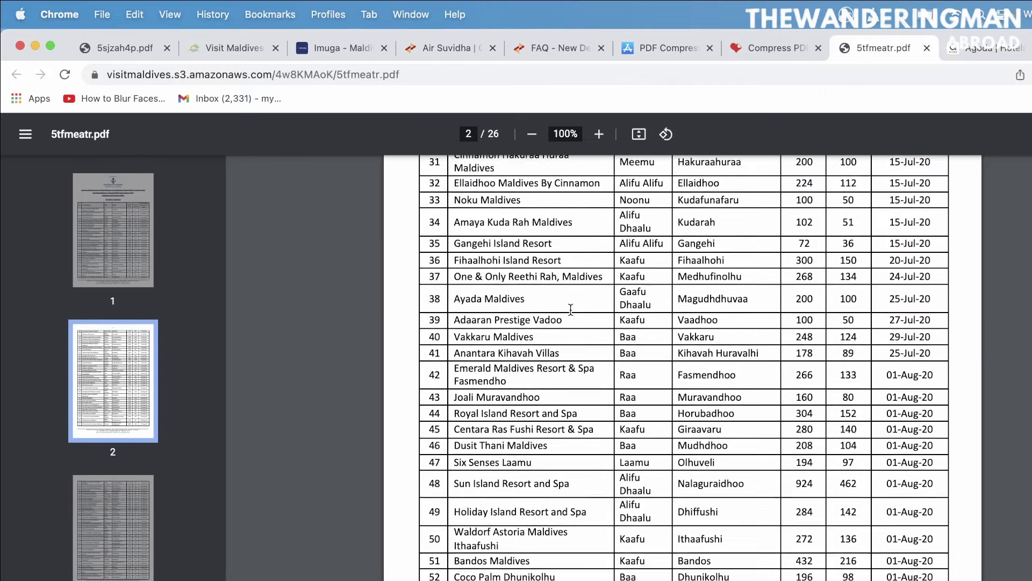
scroll(571, 311, "up", 15)
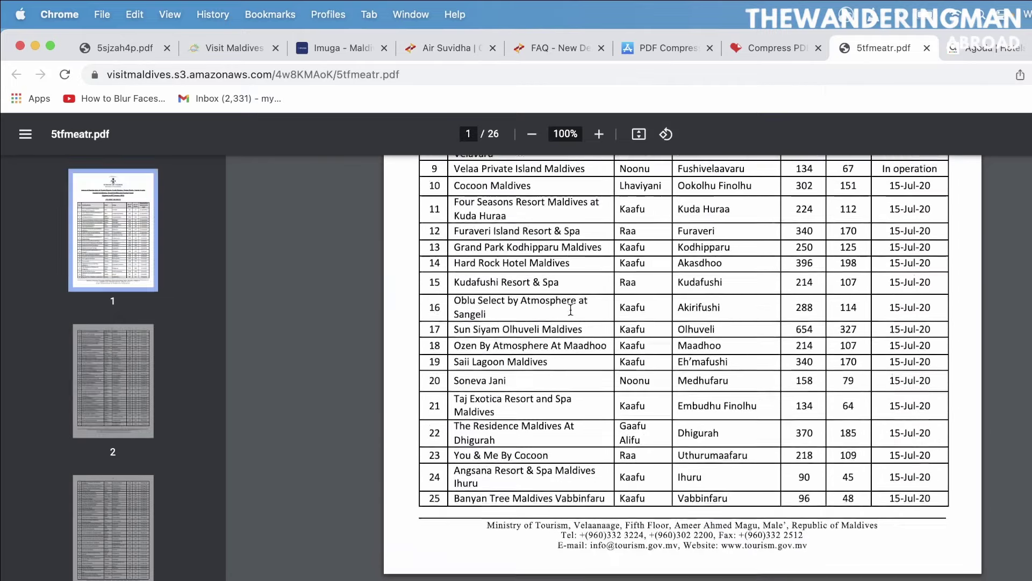
scroll(570, 311, "up", 8)
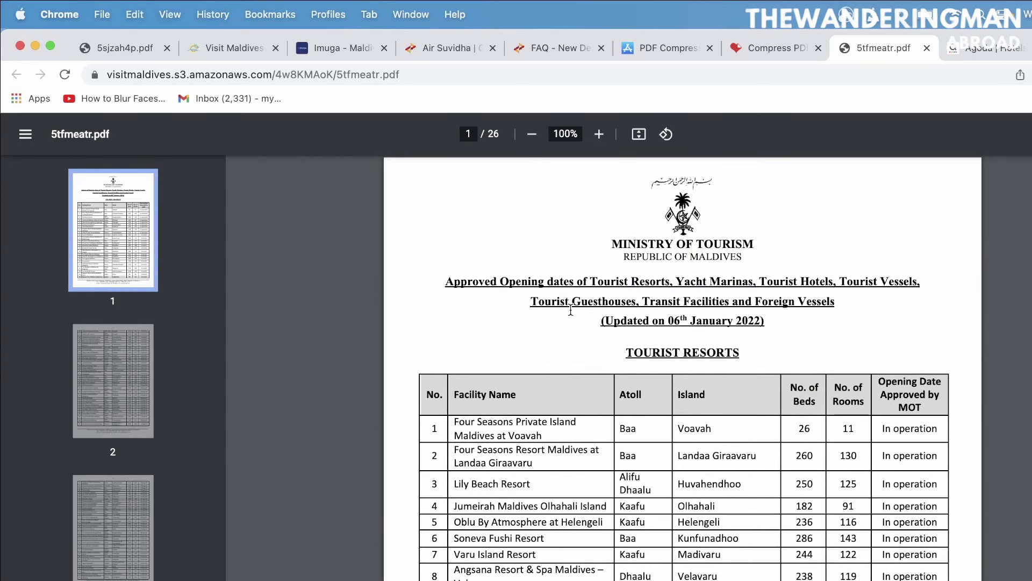
left_click_drag(440, 281, 922, 286)
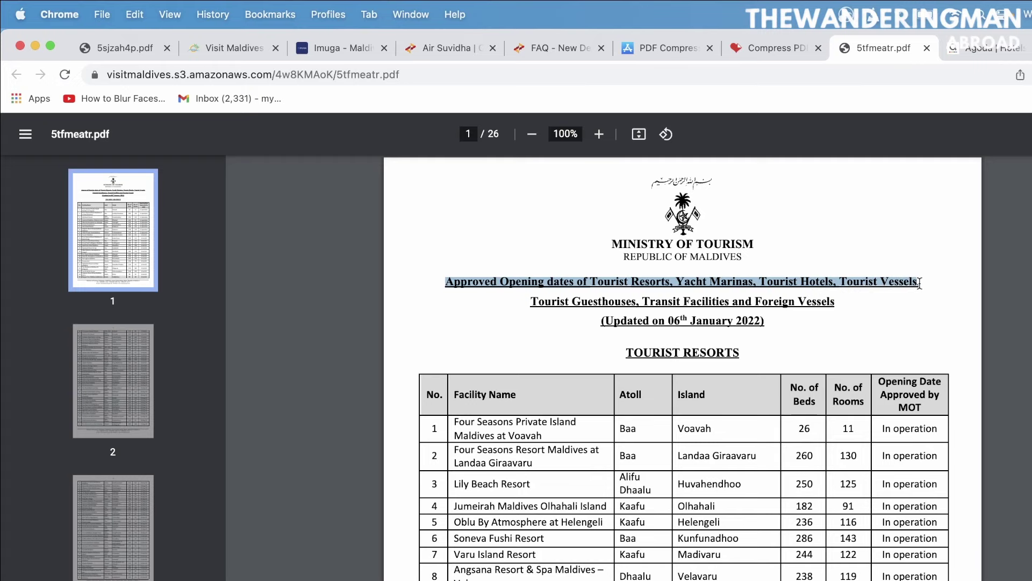
left_click(876, 349)
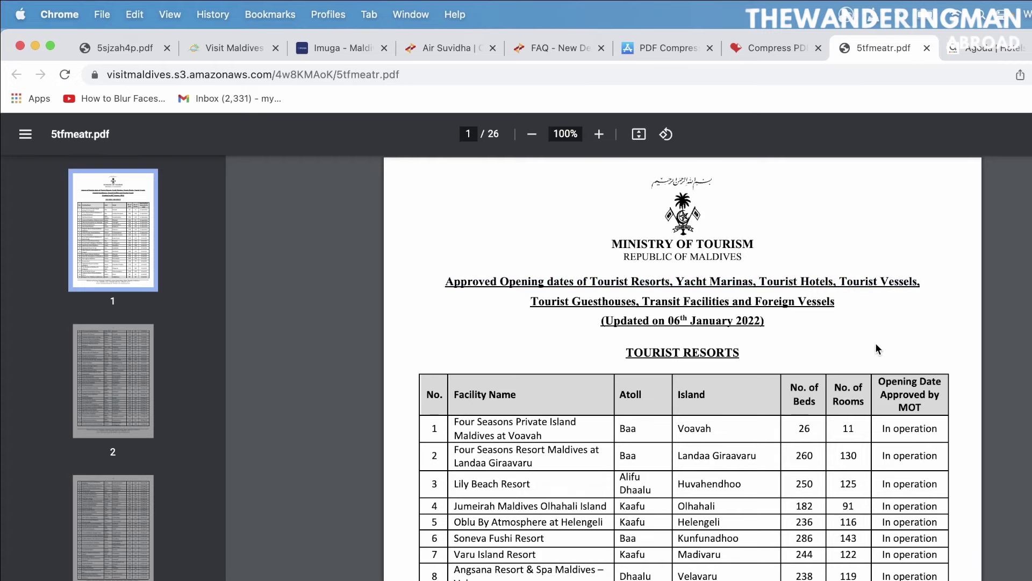
Examine the Tourist Resorts table with its facility names, atolls, islands, bed and room numbers and approved opening dates
scroll(876, 348, "down", 3)
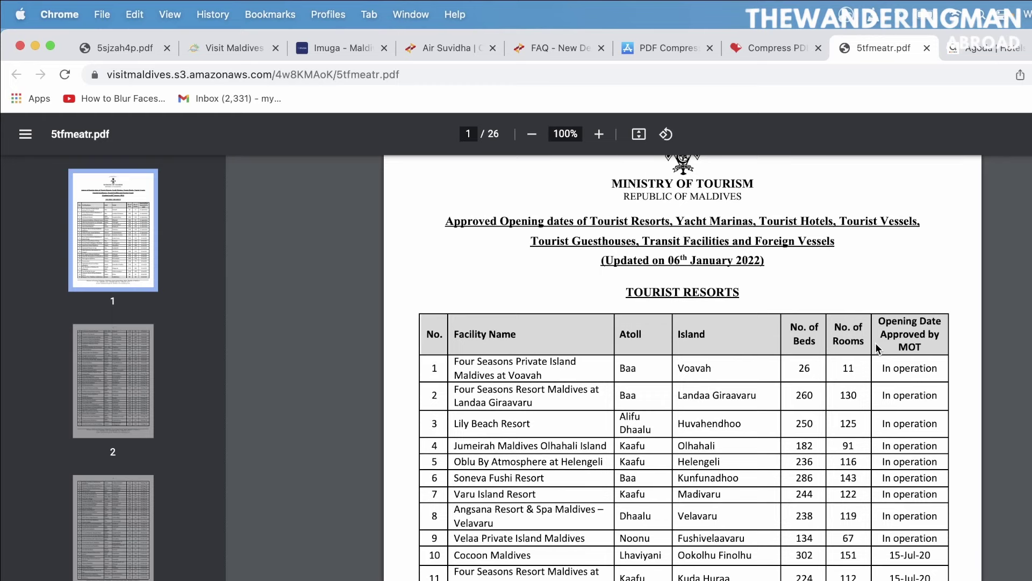
scroll(876, 344, "down", 3)
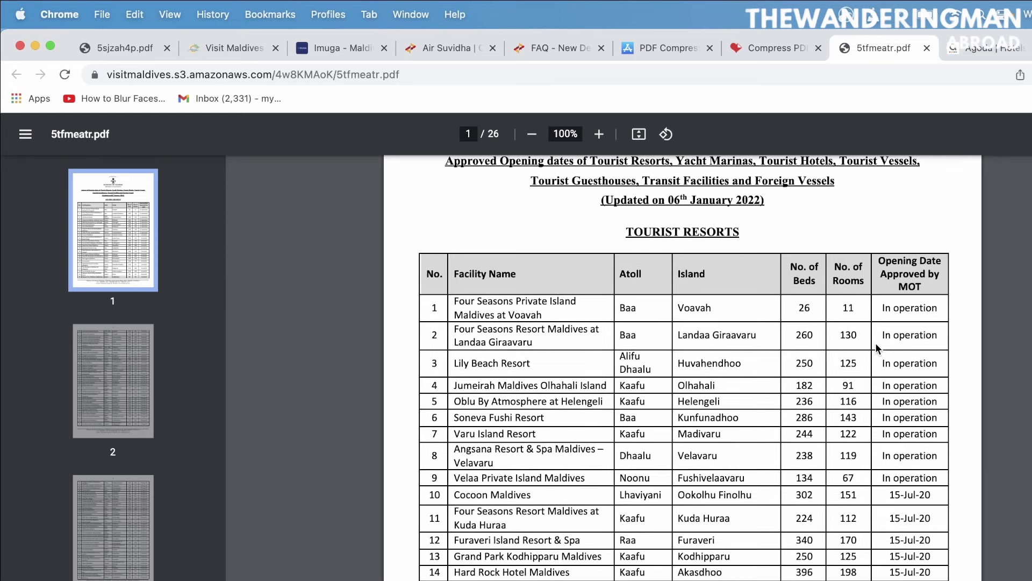
scroll(876, 344, "down", 9)
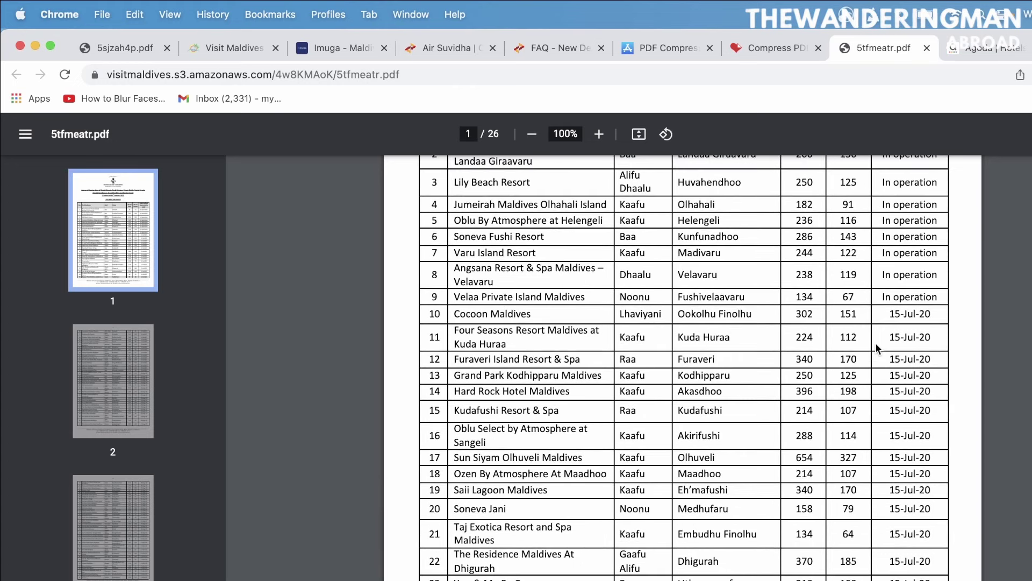
scroll(876, 347, "up", 12)
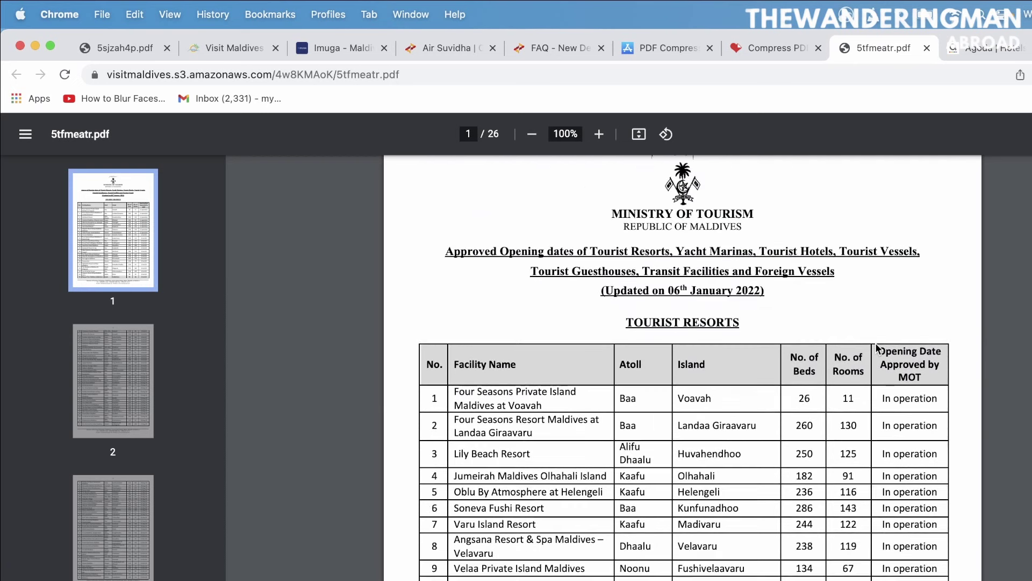
scroll(877, 349, "down", 6)
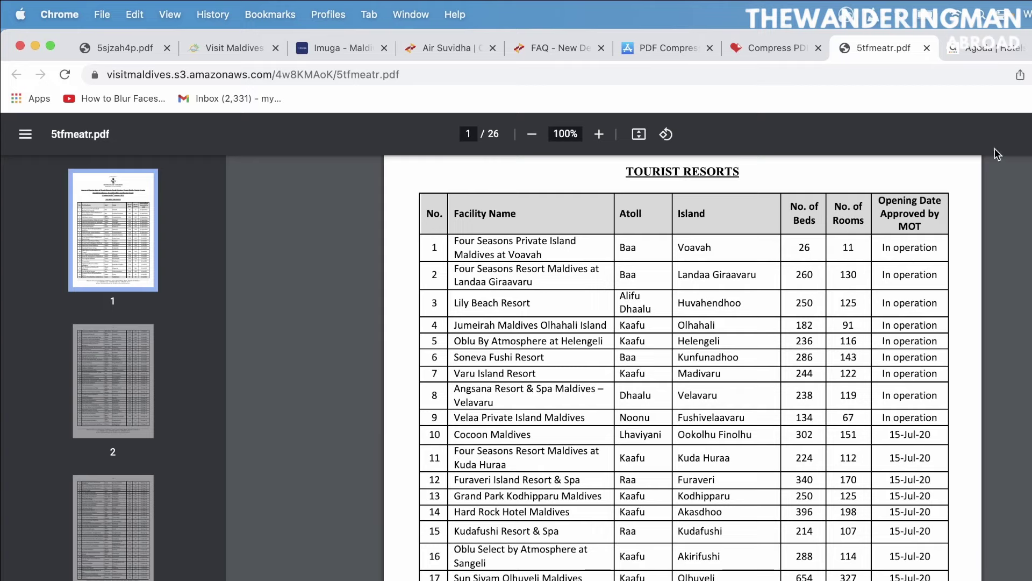
View the Agoda hotel search page, and copy the facility name Four Seasons Private Island Maldives at Voavah from the resort list
left_click(984, 48)
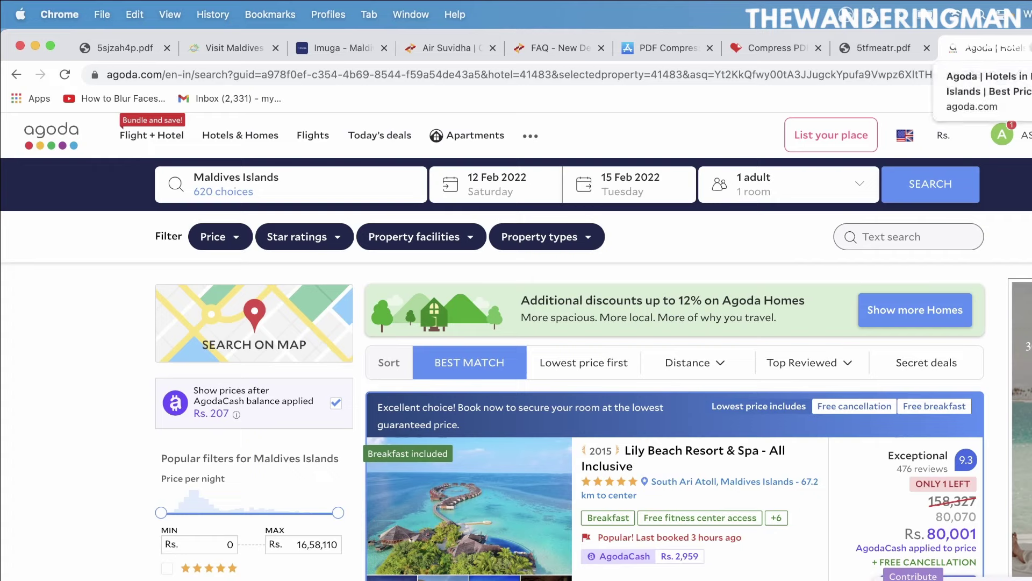
left_click(860, 52)
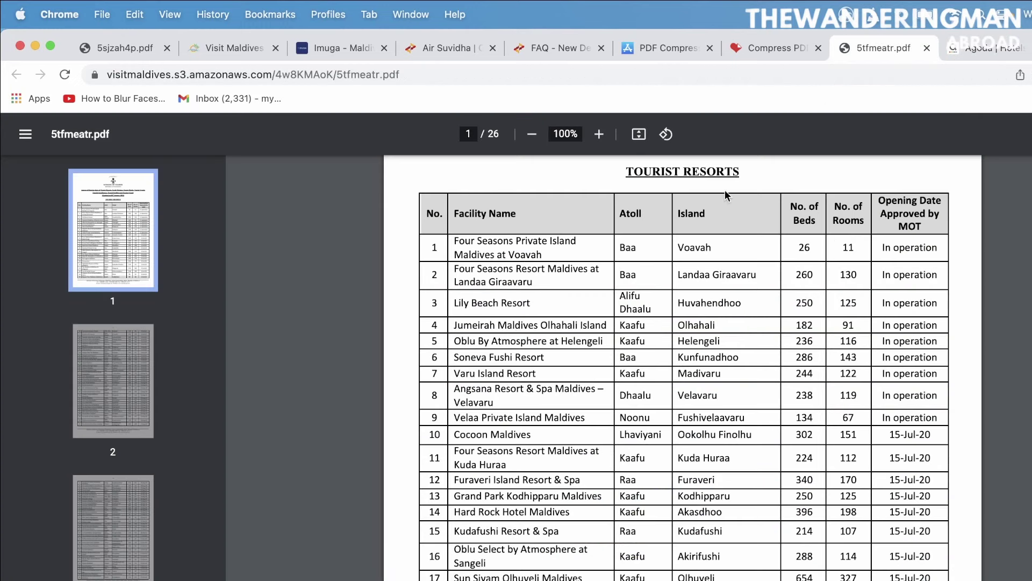
left_click_drag(551, 246, 480, 242)
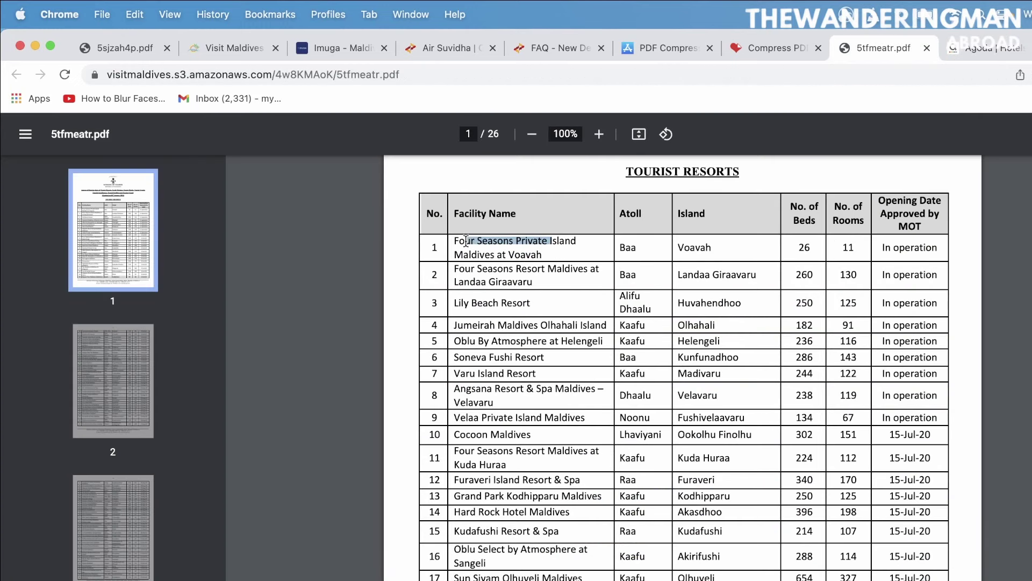
left_click(545, 242)
left_click_drag(544, 257, 455, 237)
Search Agoda with the copied resort name, choosing the Four Seasons Voavah Beach suggestion and keeping the dates 12 to 15 Feb 2022
left_click(978, 48)
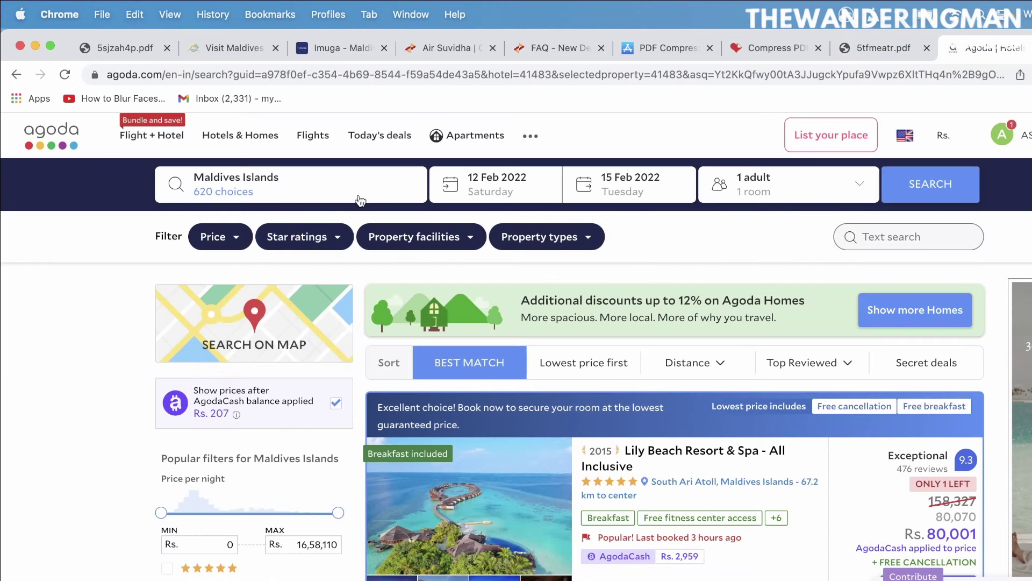
left_click(291, 186)
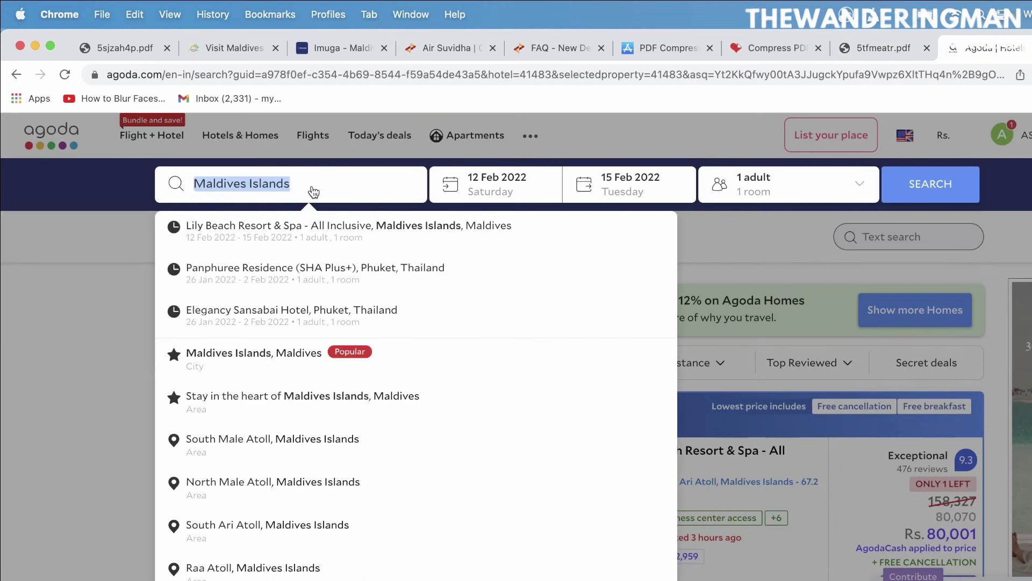
key("cmd+v")
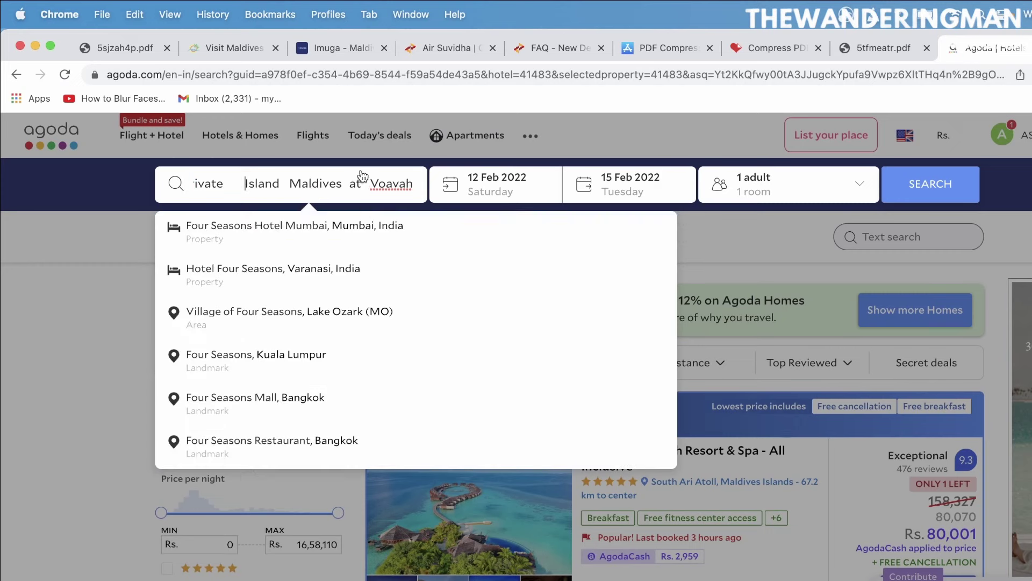
left_click(299, 231)
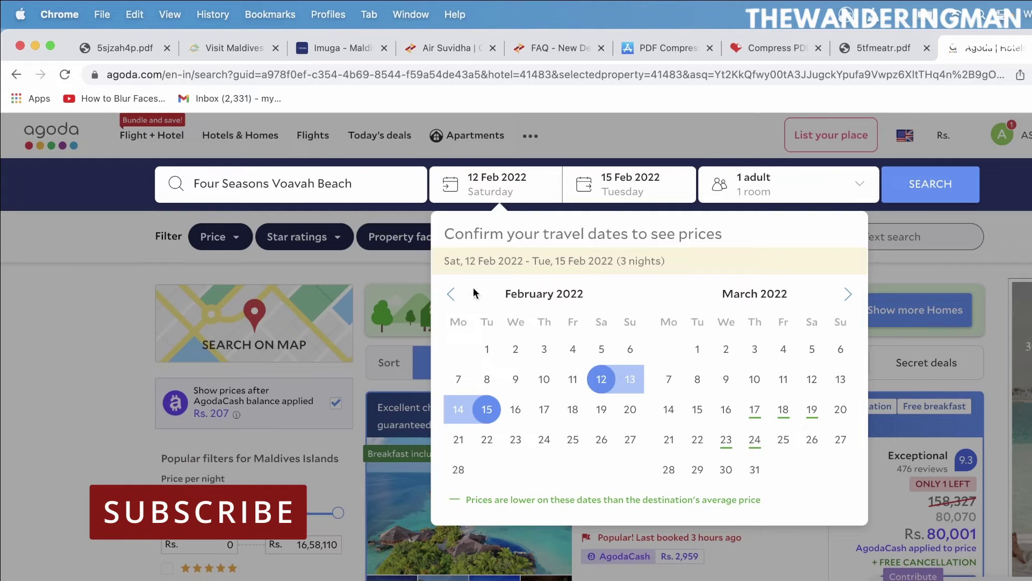
left_click(976, 184)
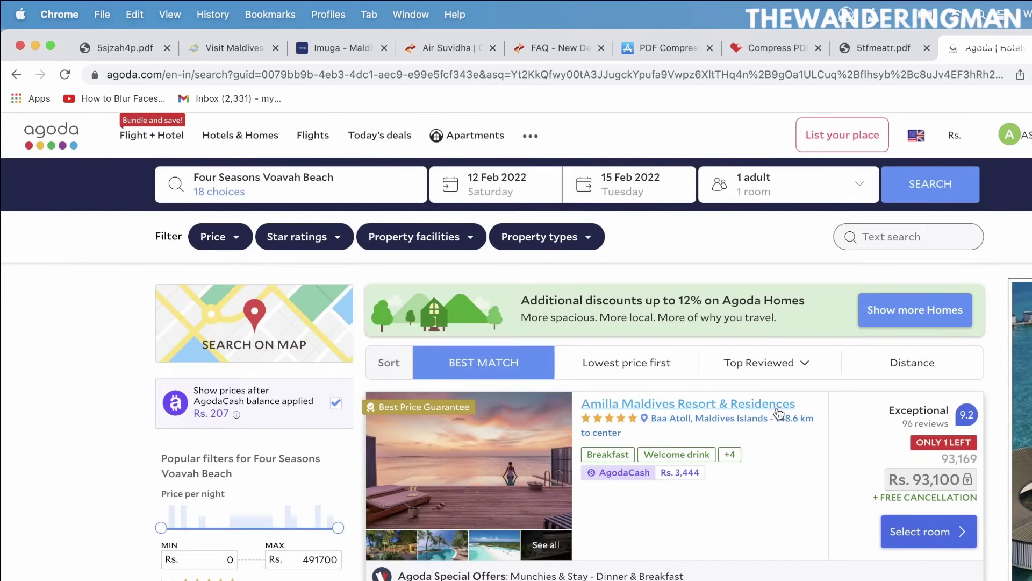
Open the Amilla Maldives Resort & Residences result and view its hotel page
left_click(777, 407)
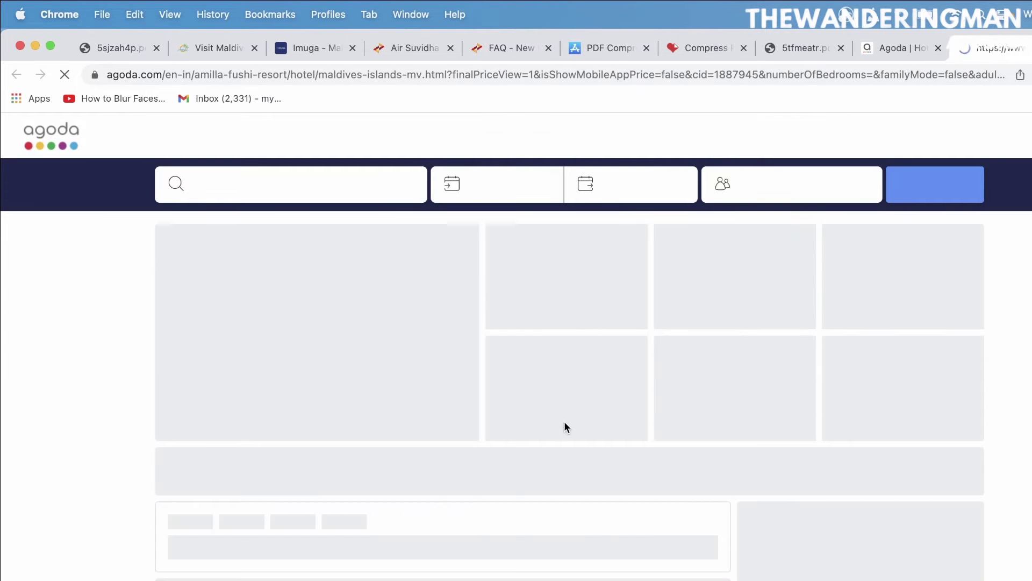
scroll(69, 523, "down", 5)
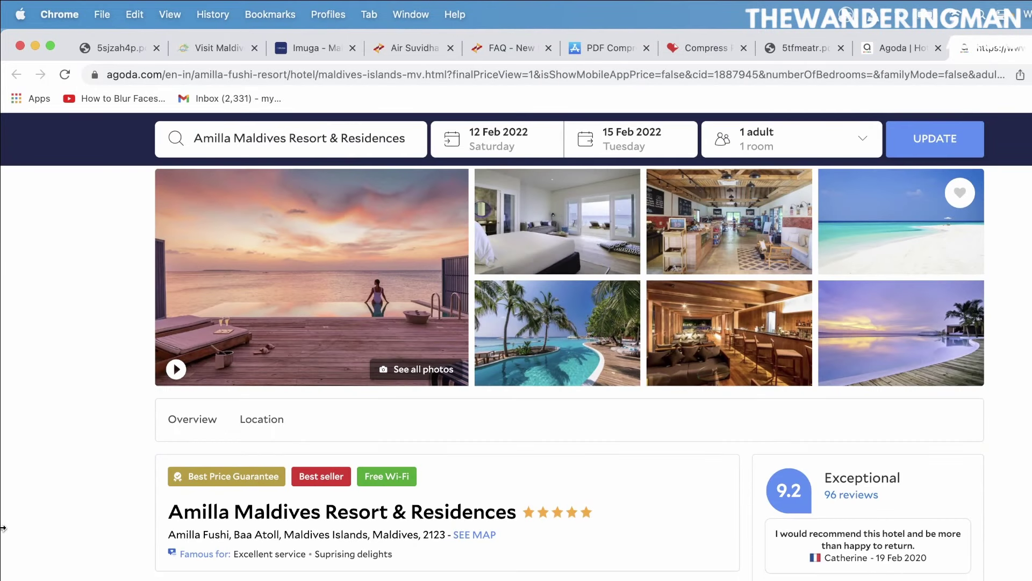
Examine the Amilla Maldives hygiene measures, facilities and room offers with nightly prices, and return to the approved resorts list
scroll(2, 528, "down", 8)
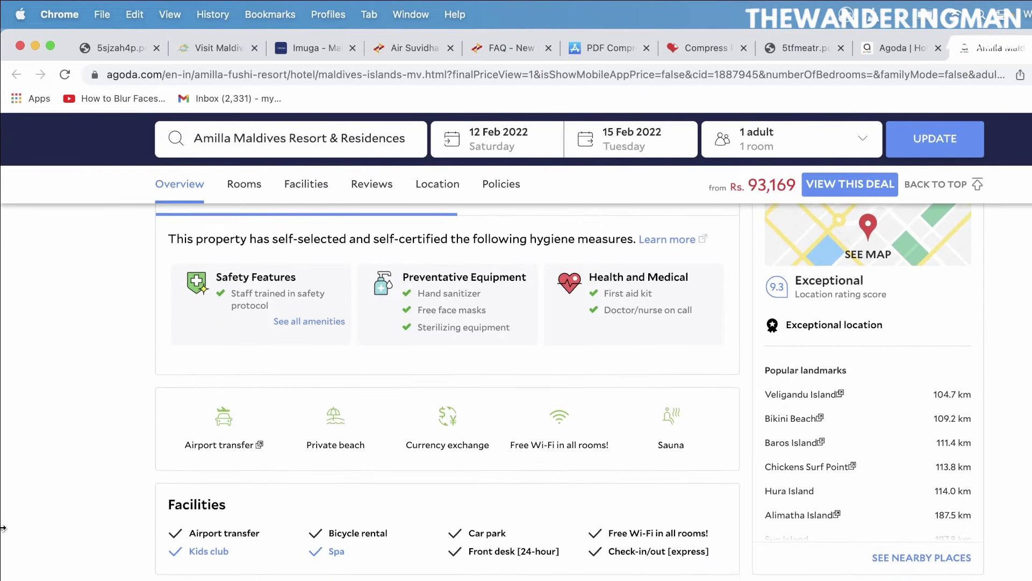
scroll(2, 528, "down", 8)
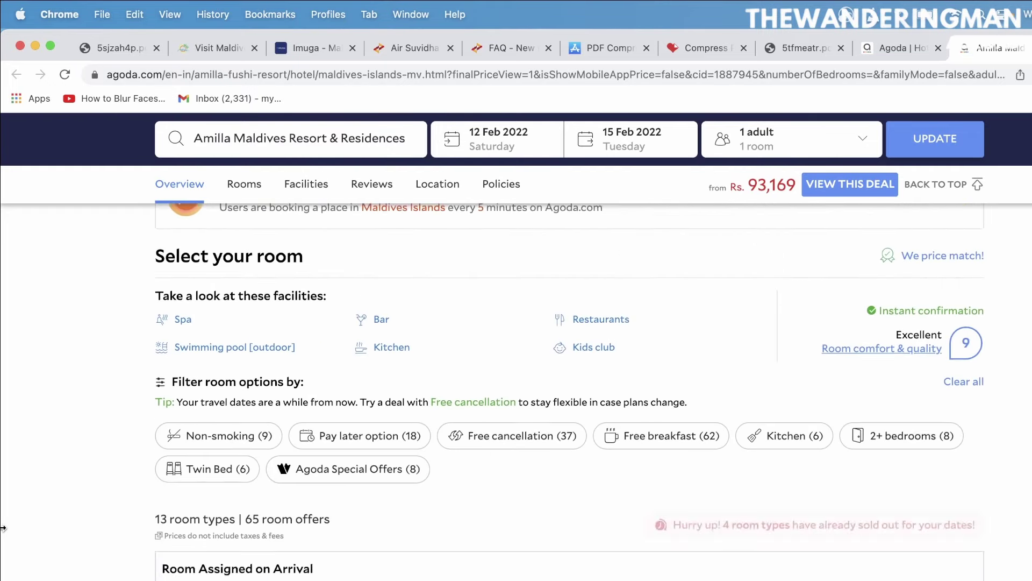
scroll(2, 528, "down", 5)
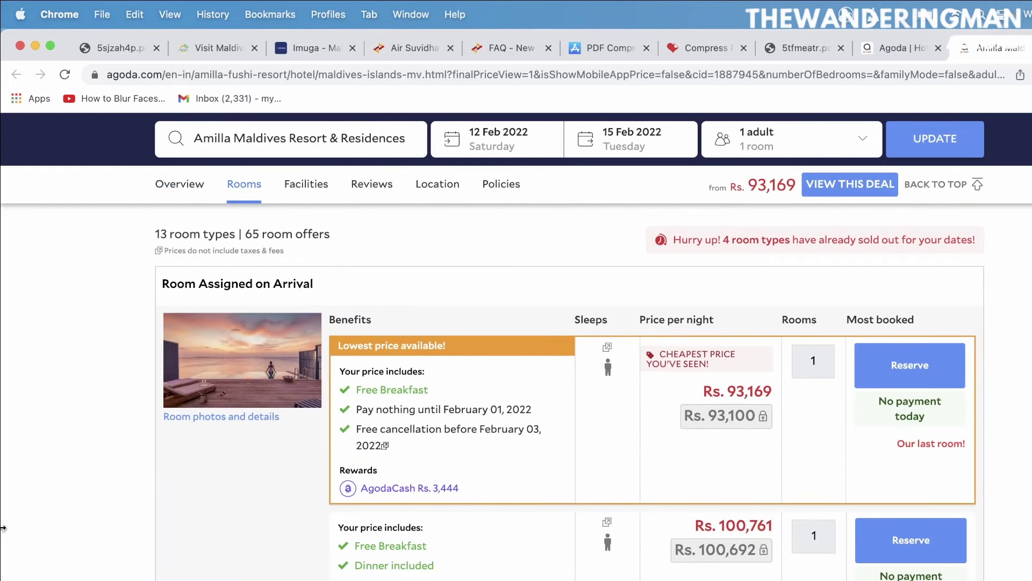
scroll(3, 528, "down", 2)
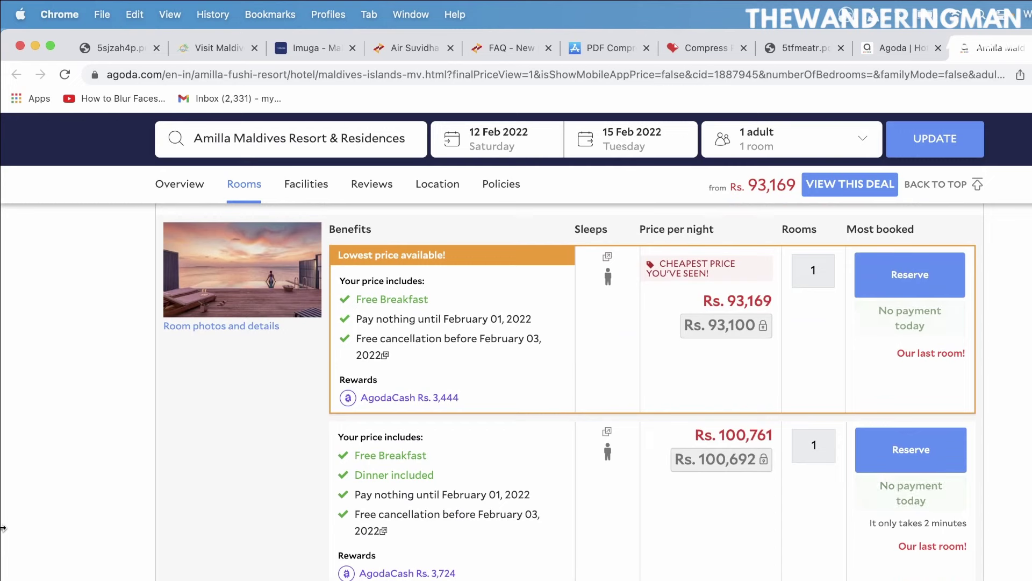
scroll(2, 529, "down", 2)
scroll(3, 528, "down", 3)
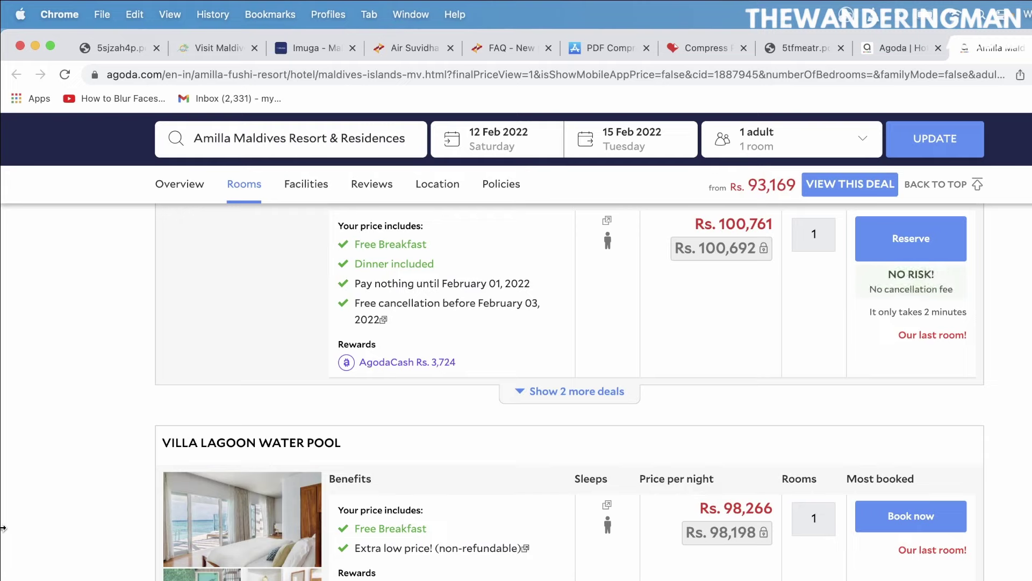
left_click(774, 58)
left_click(673, 381)
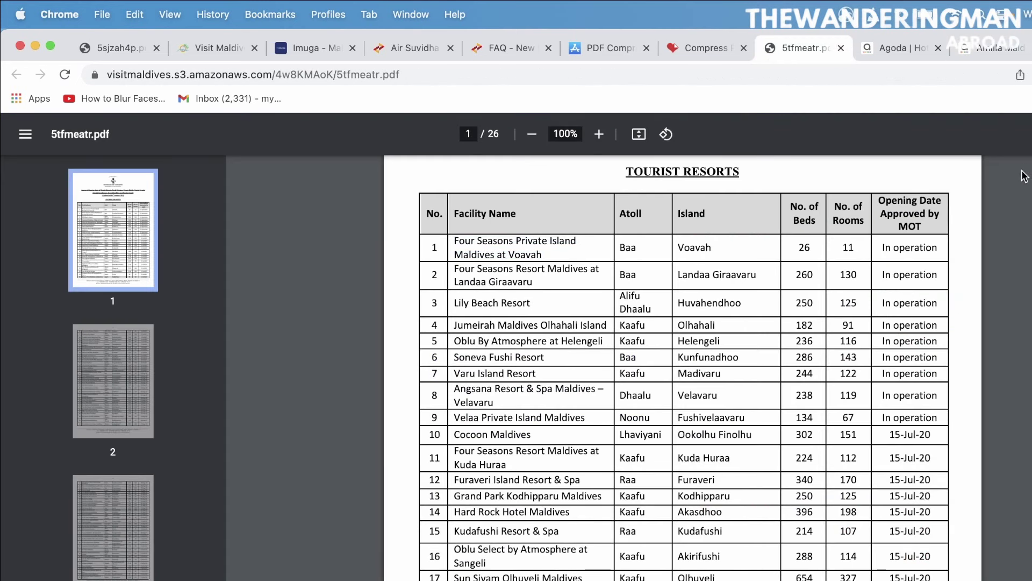
Search Google for IndiGo airlines in a new browser tab and open the official IndiGo website
key("super+t")
type("google.com")
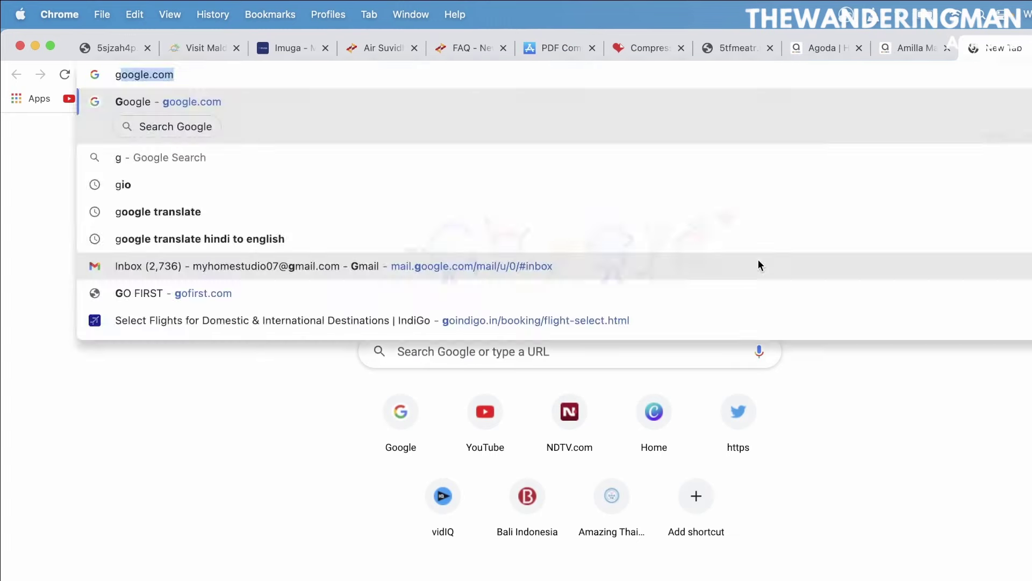
key("Return")
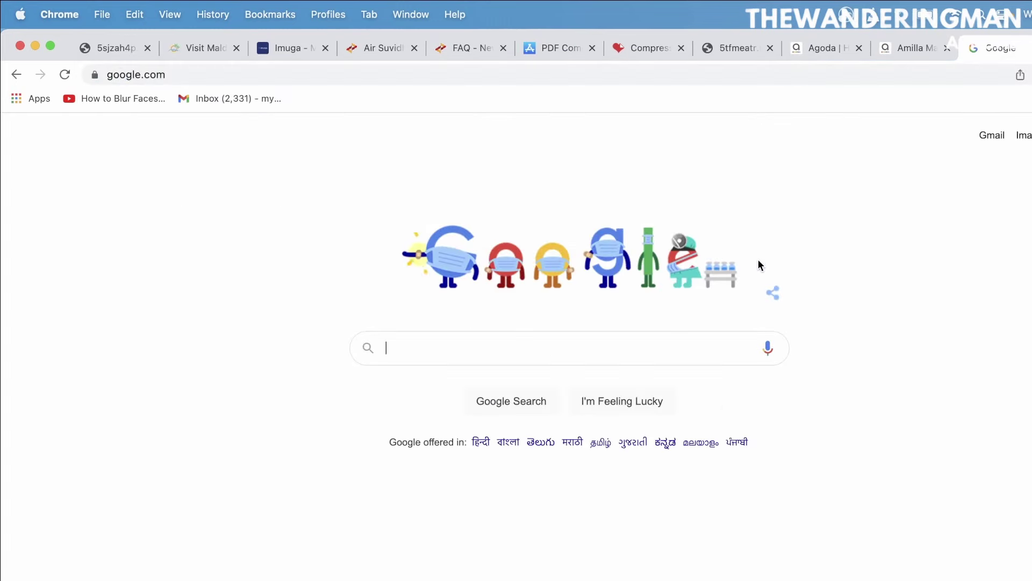
type("in")
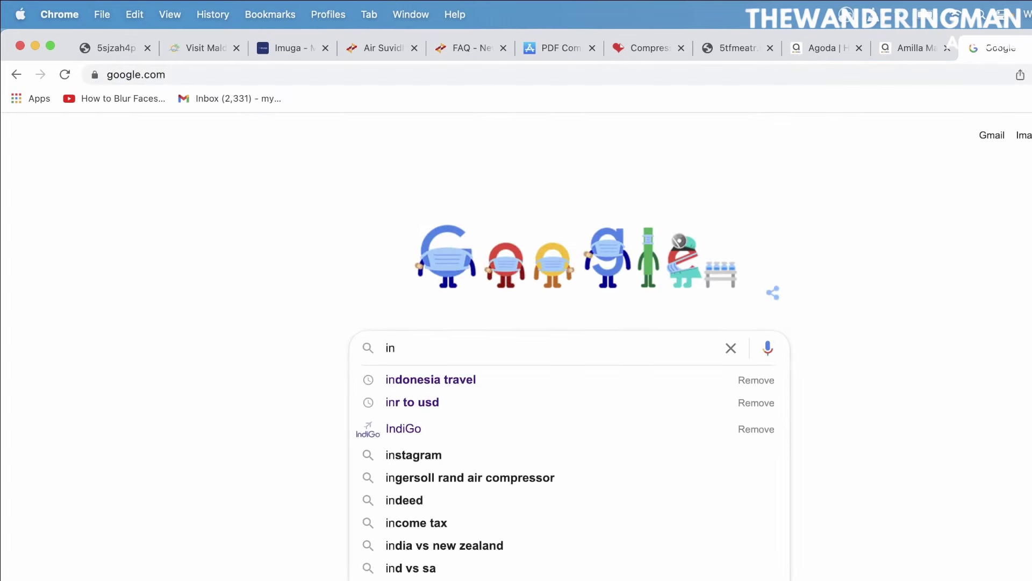
key("Down")
key("Down")
key("Down")
key("Return")
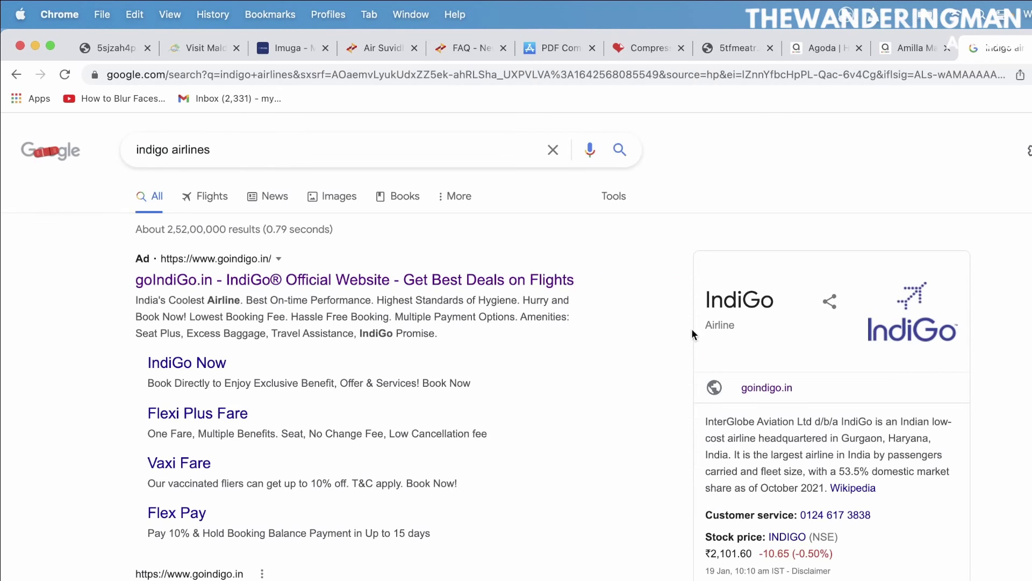
left_click(481, 282)
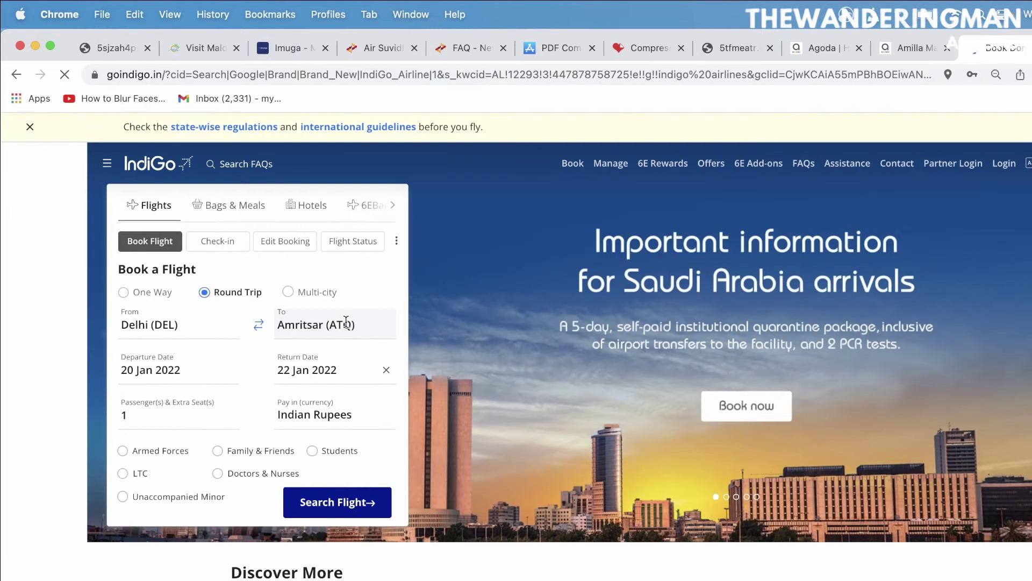
Search round-trip flights from Delhi to Male, Maldives, departing 01 Feb 2022 and returning 06 Feb 2022
left_click(346, 323)
type("male")
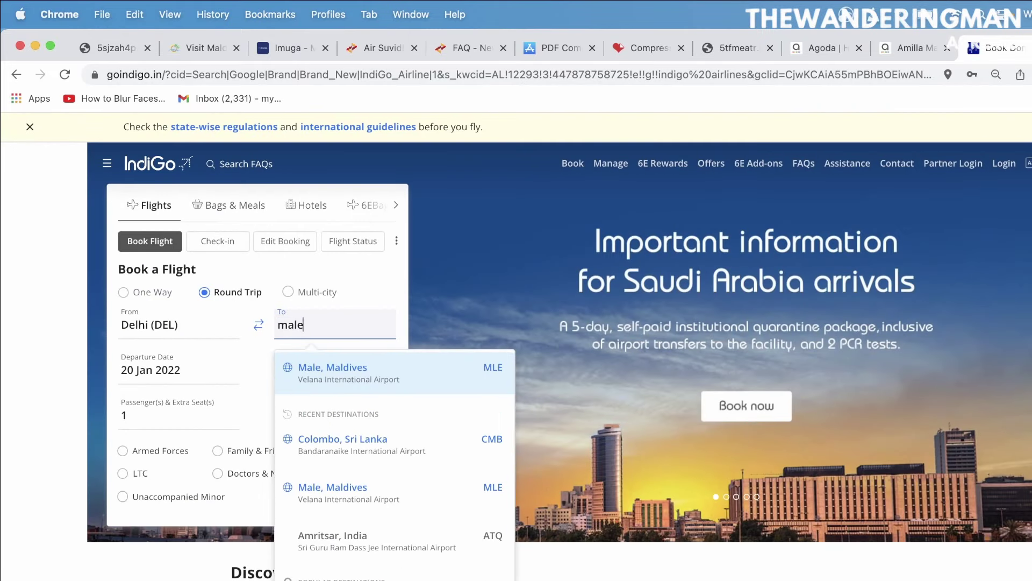
left_click(403, 387)
scroll(202, 419, "down", 4)
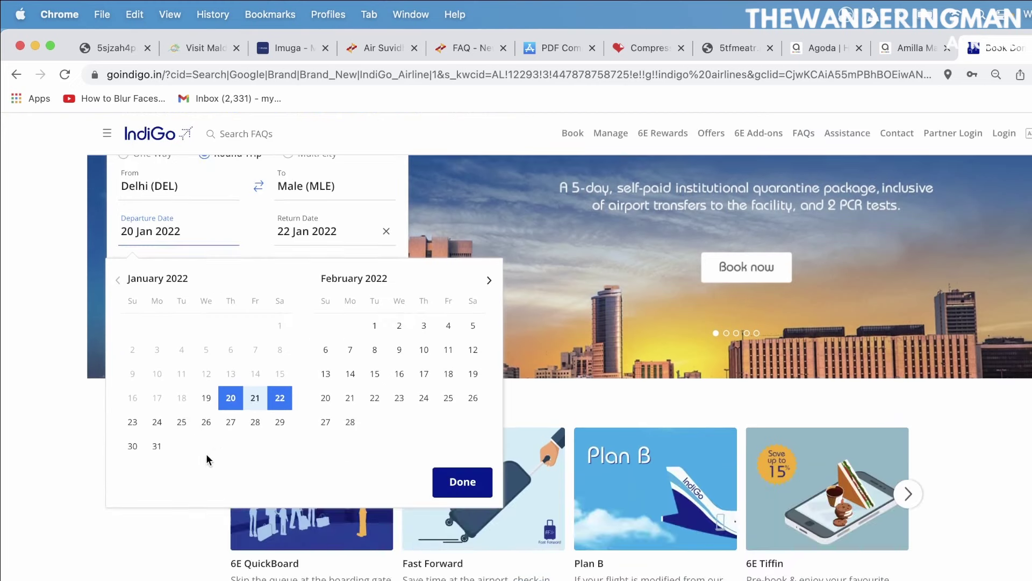
left_click(375, 327)
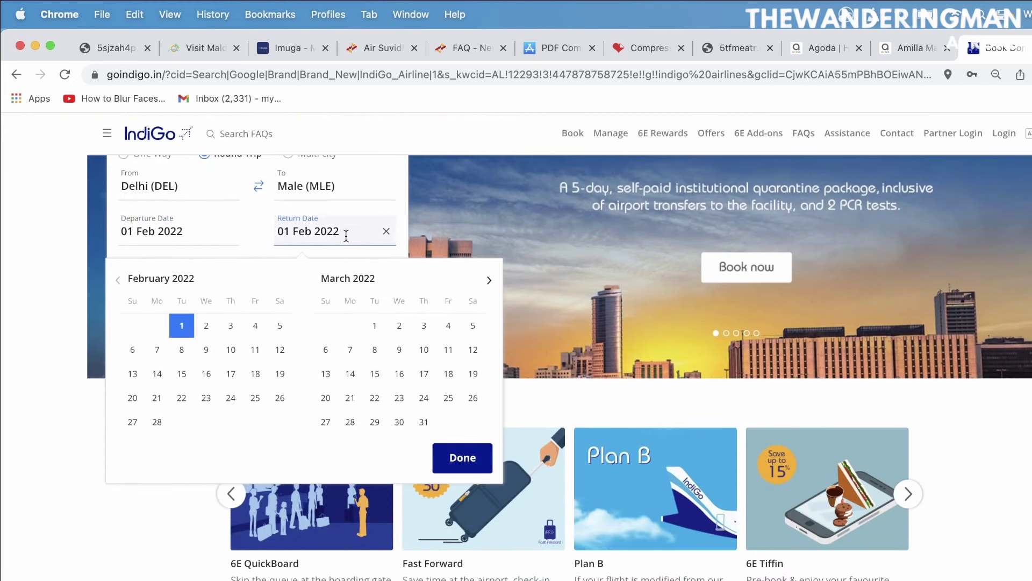
left_click(132, 350)
left_click(345, 342)
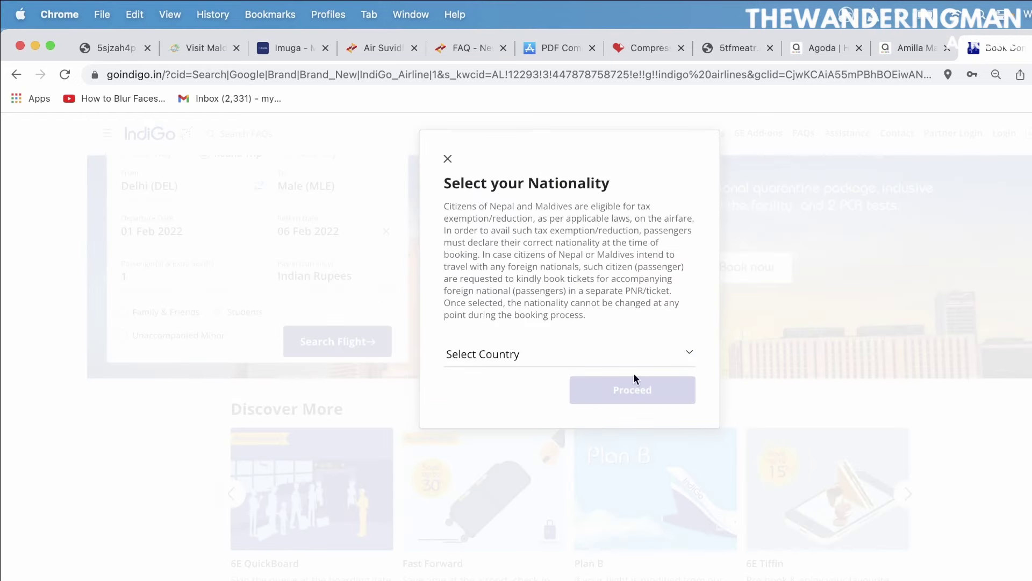
Select the passenger's nationality from the country list and proceed to the flight results
left_click(659, 353)
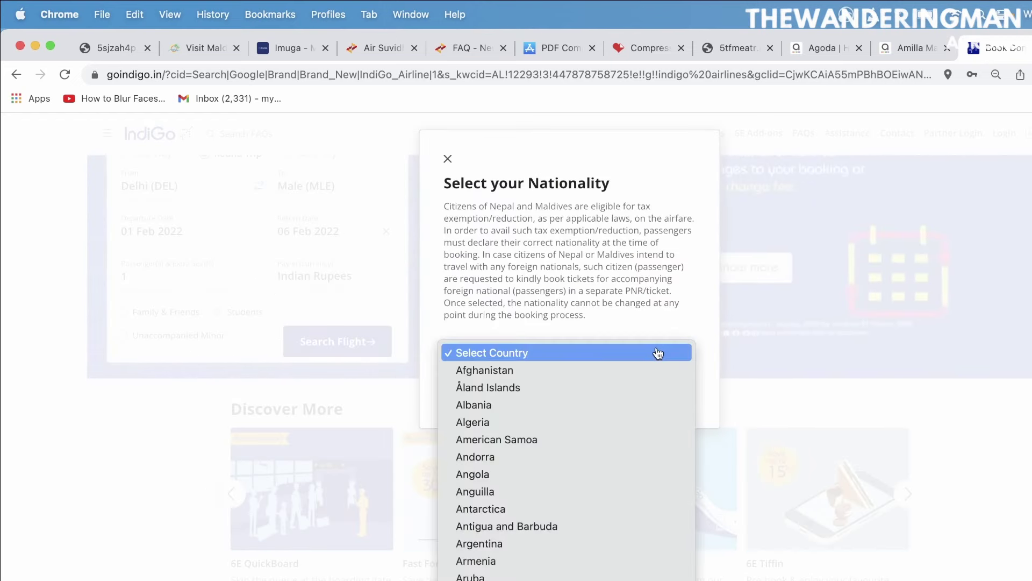
scroll(659, 353, "down", 10)
scroll(659, 353, "down", 2)
left_click(658, 353)
left_click(653, 392)
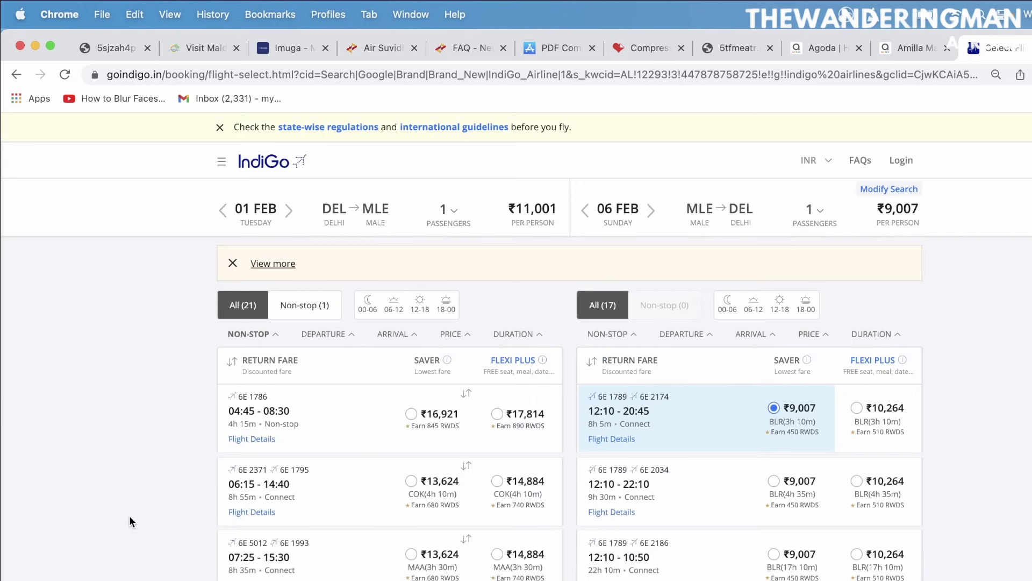
Compare the Delhi–Male outbound and return flight times and fares, and go back to the resorts list and the Imuga form
scroll(129, 515, "down", 3)
scroll(129, 516, "down", 1)
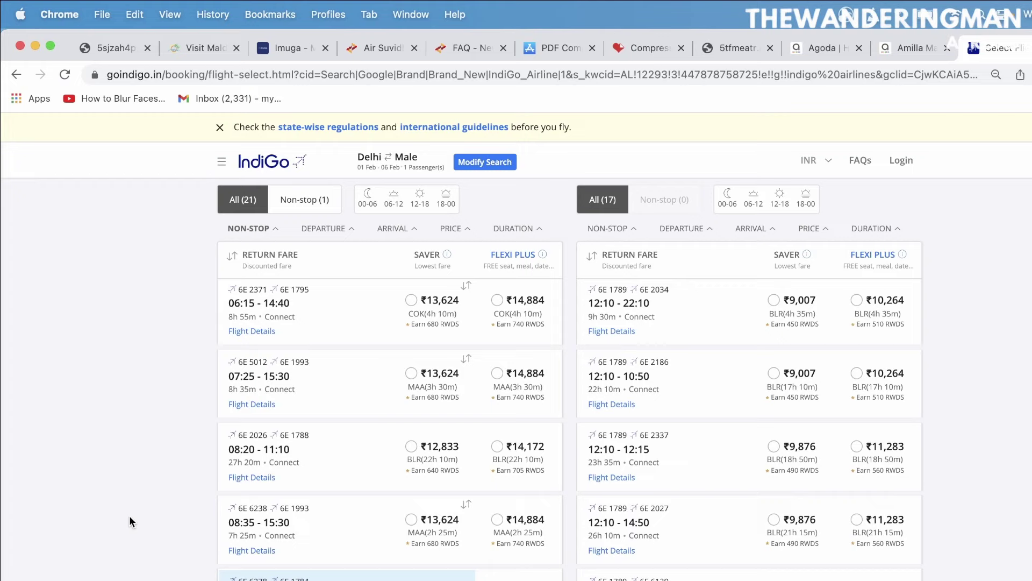
scroll(129, 515, "down", 1)
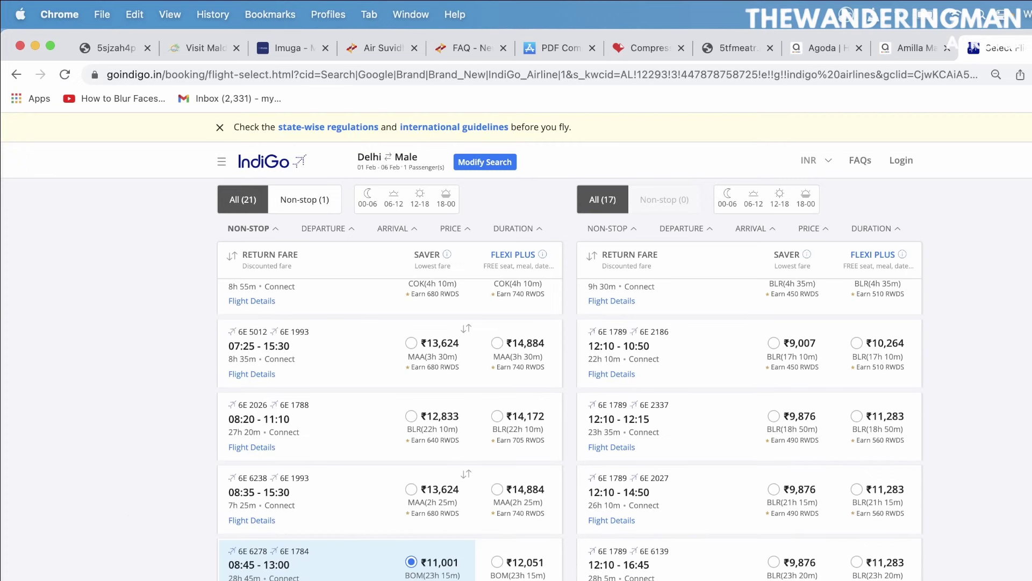
left_click(736, 48)
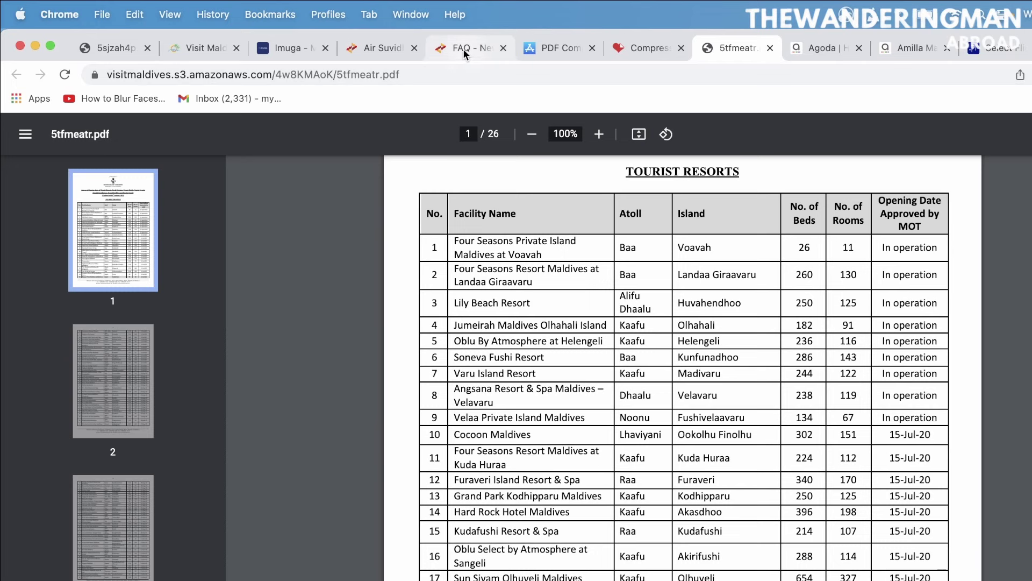
left_click(286, 49)
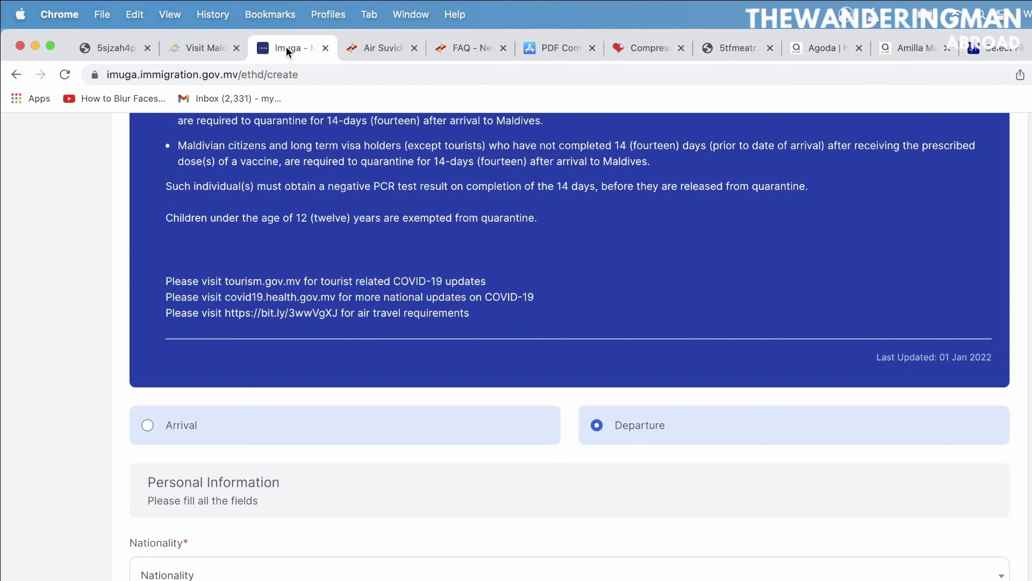